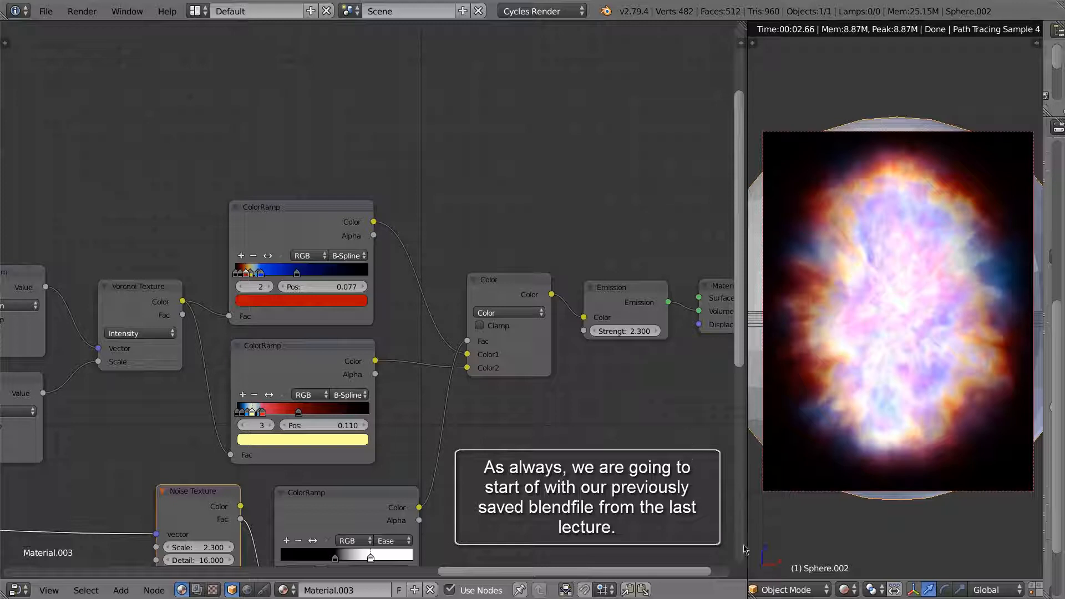
Set the 3D view's shading to Solid and switch to the first layer containing the logo
click(843, 590)
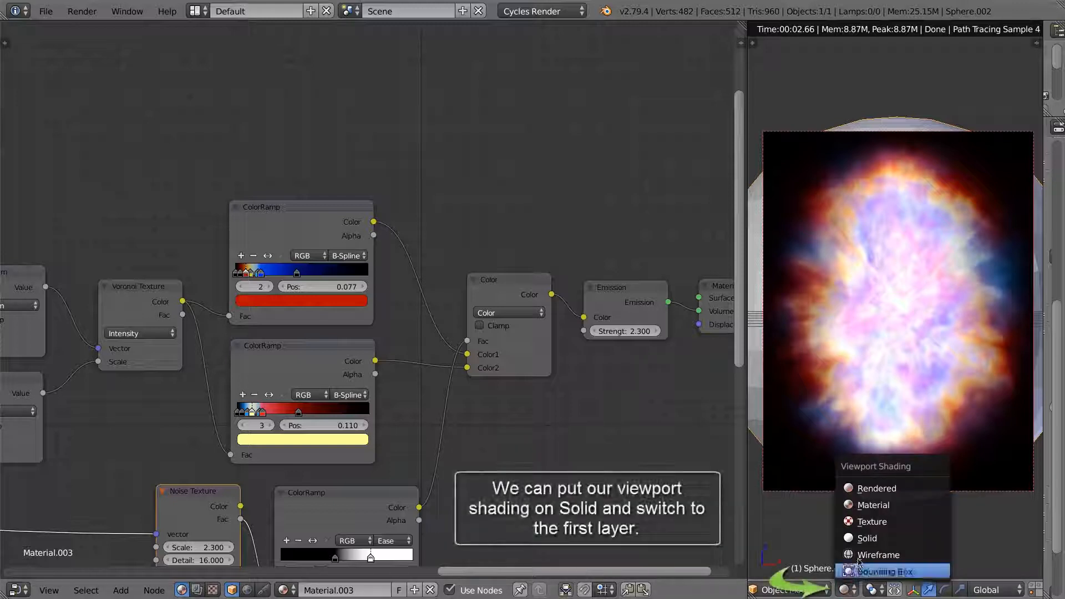
click(865, 538)
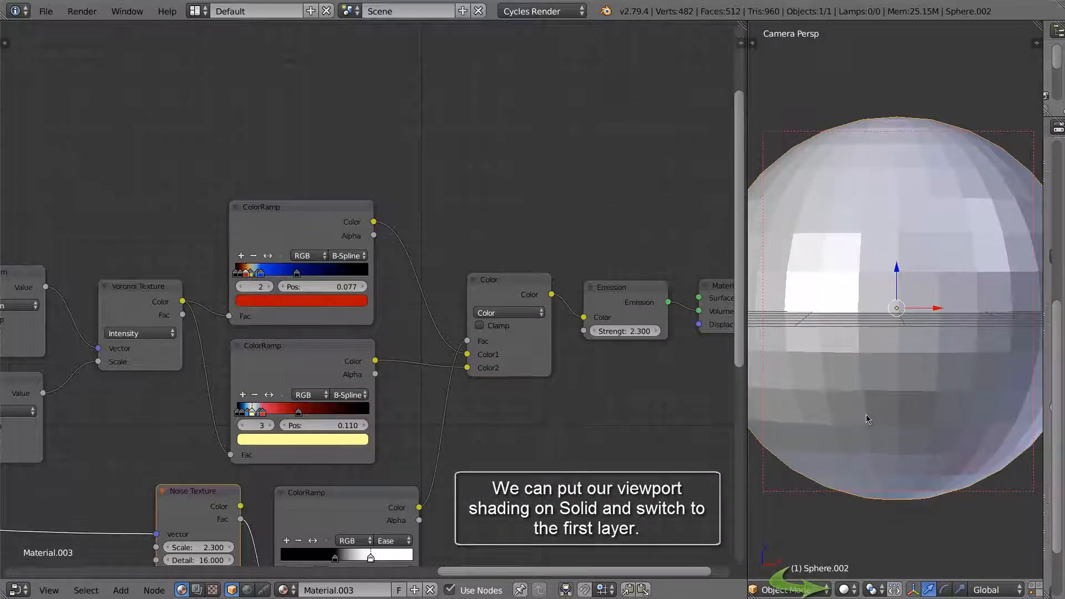
scroll(867, 419, down, 6)
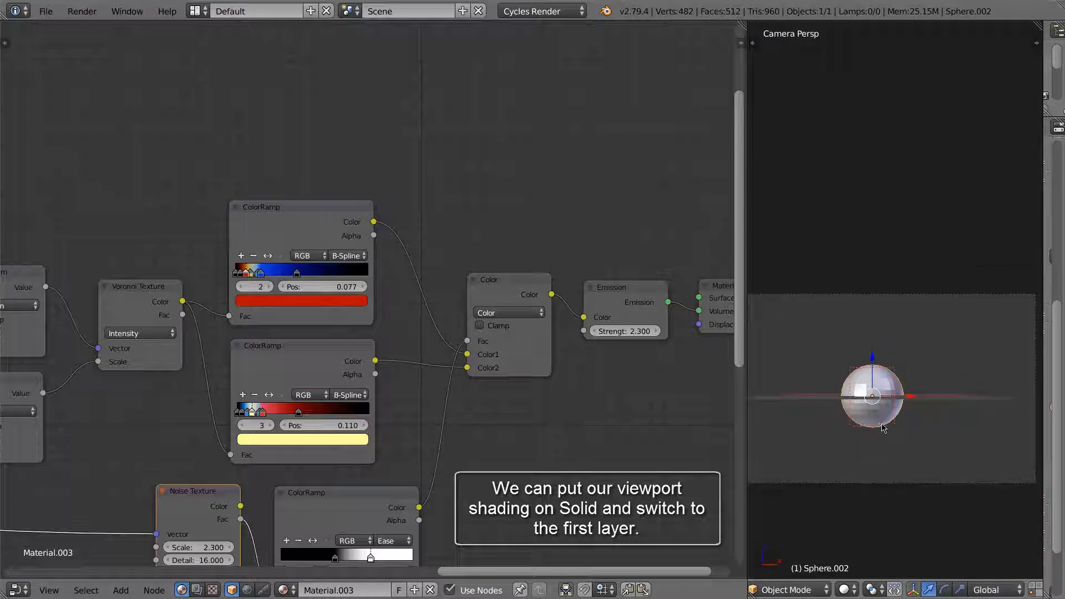
shift+middle_drag(883, 428, 898, 423)
scroll(920, 585, down, 2)
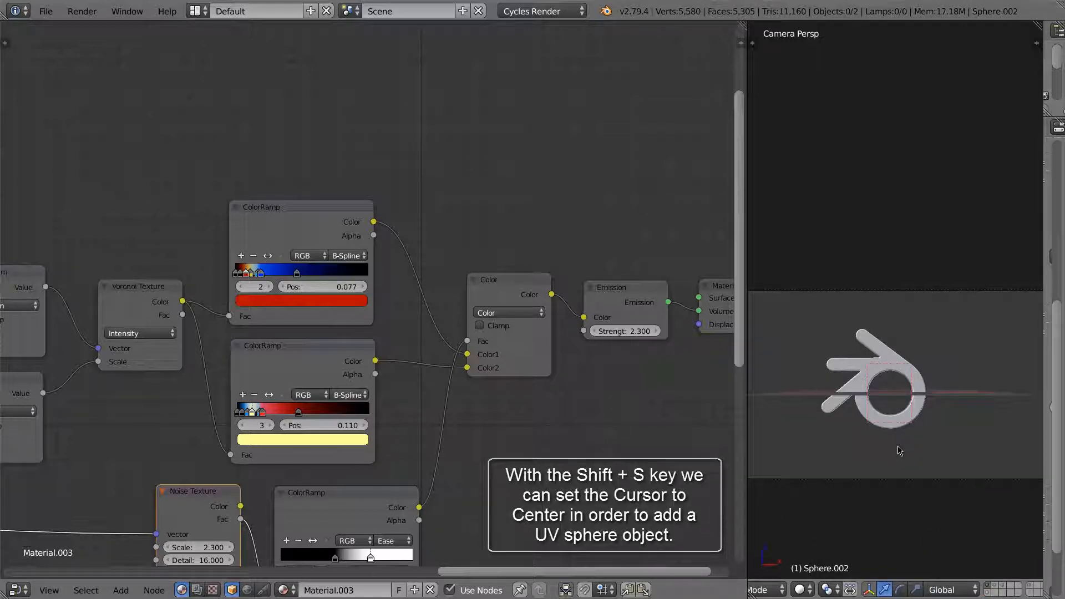
Snap the 3D cursor to the scene center and add a UV sphere there
key(shift+s)
click(900, 444)
key(shift+a)
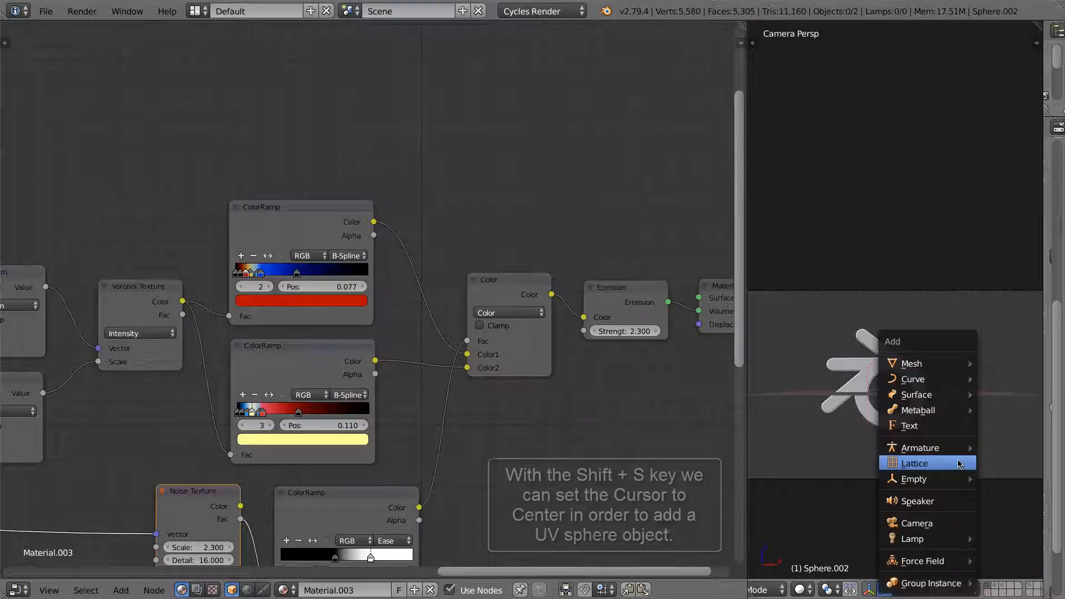
mouse_move(935, 368)
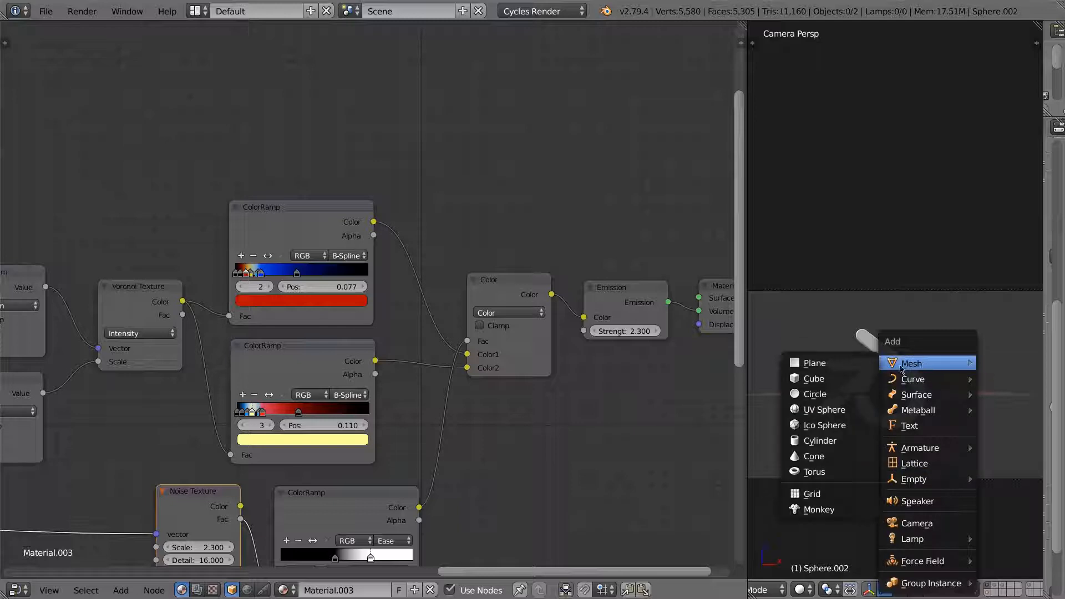
click(834, 410)
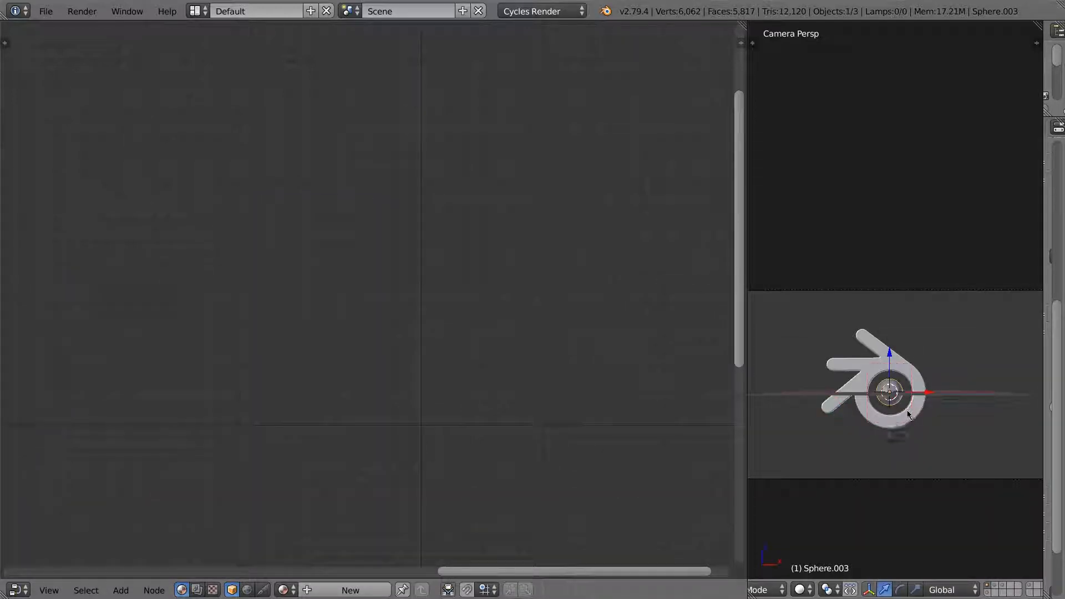
Show the scene in wireframe and scale the sphere up until it spans nearly the camera's full render area
key(z)
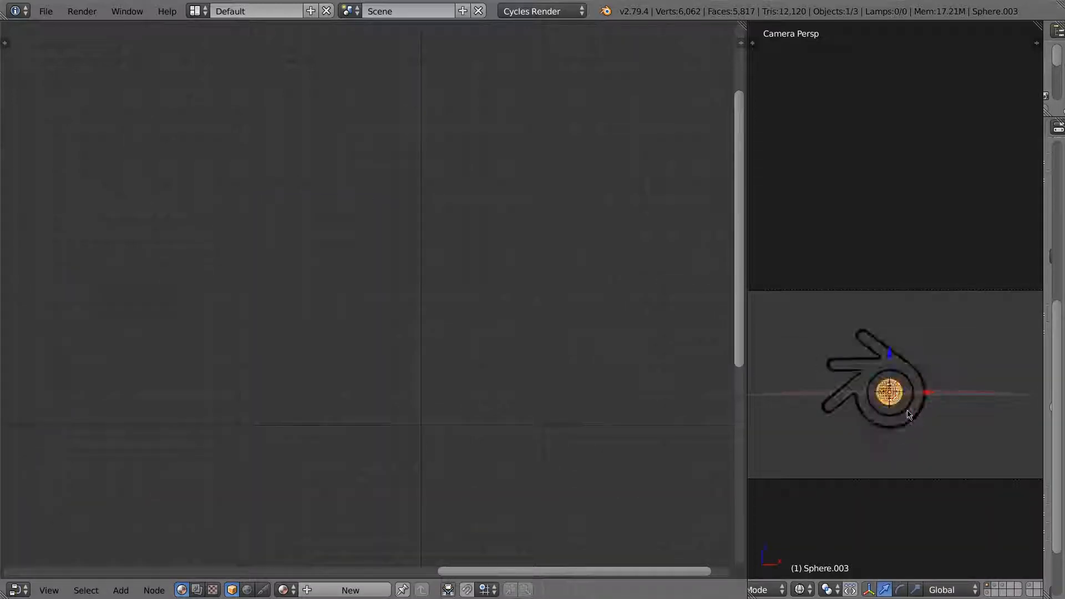
key(s)
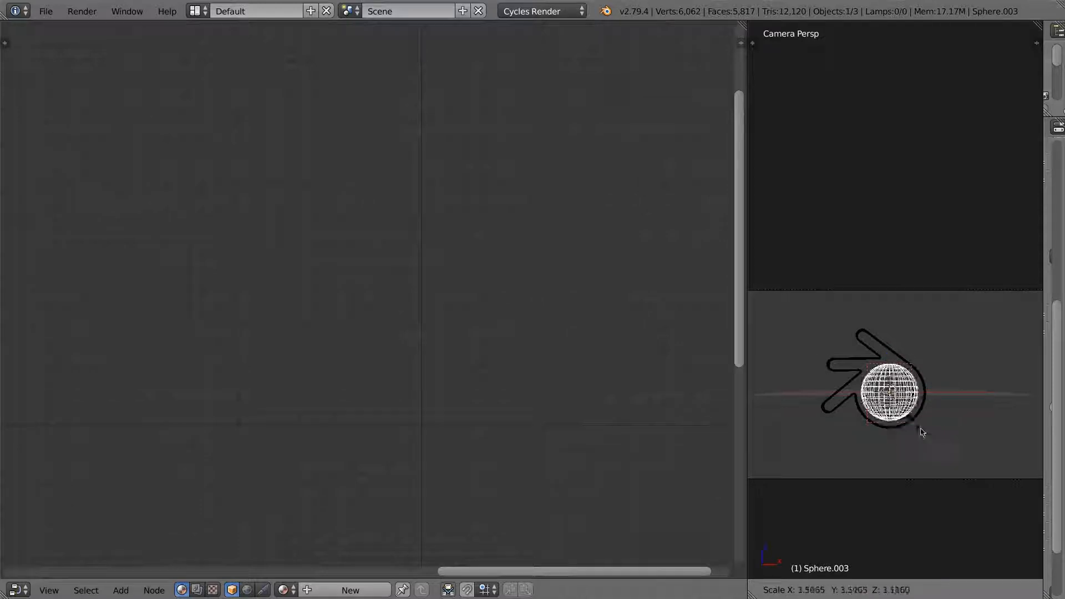
click(993, 500)
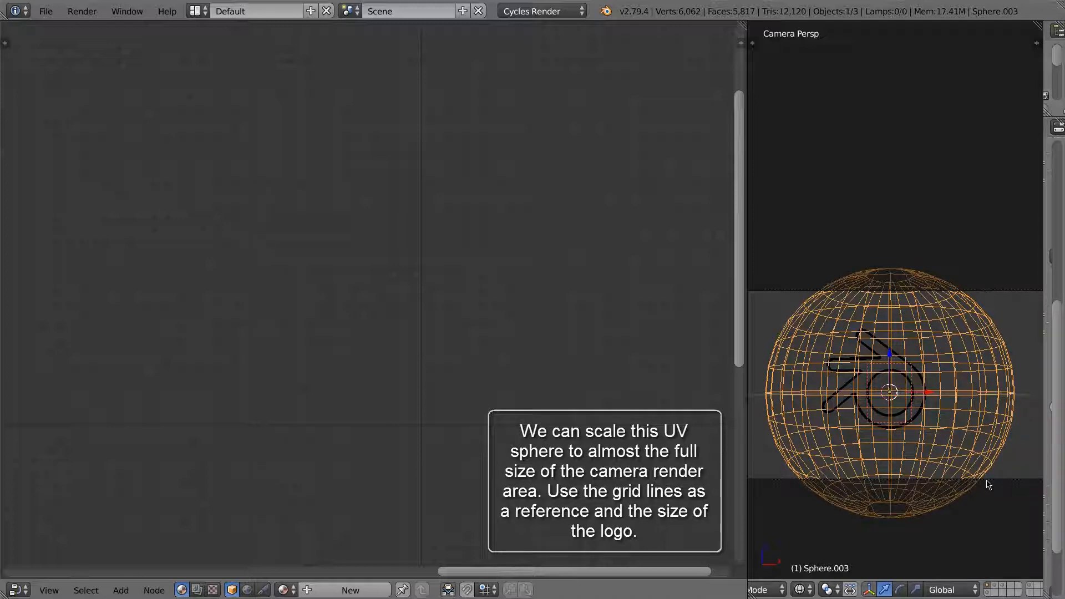
From the top view, move the sphere along the Y axis to behind the logo, away from the camera
key(KP_7)
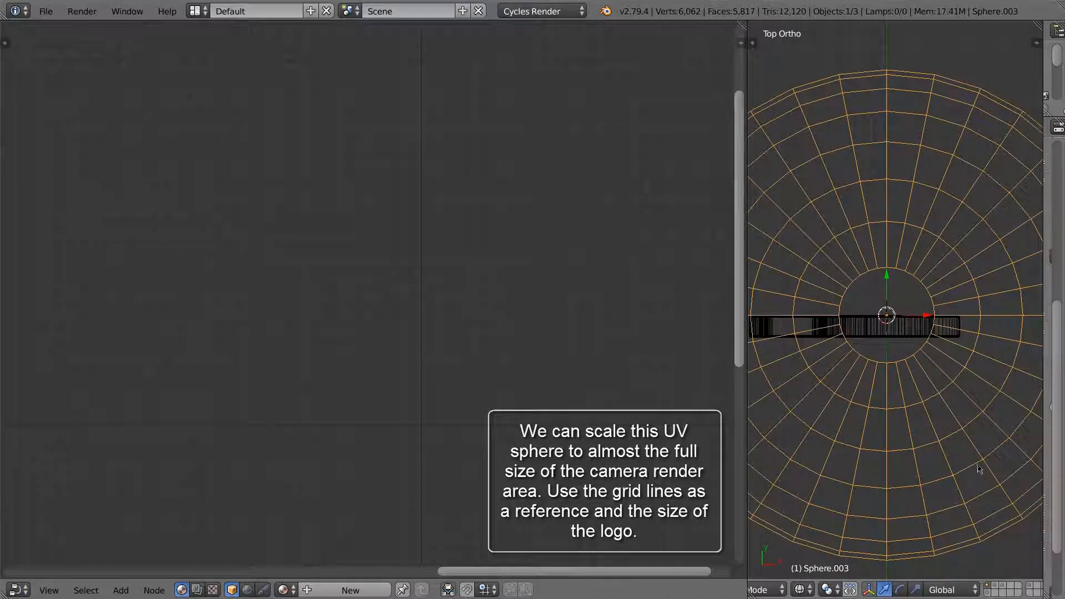
scroll(979, 468, down, 8)
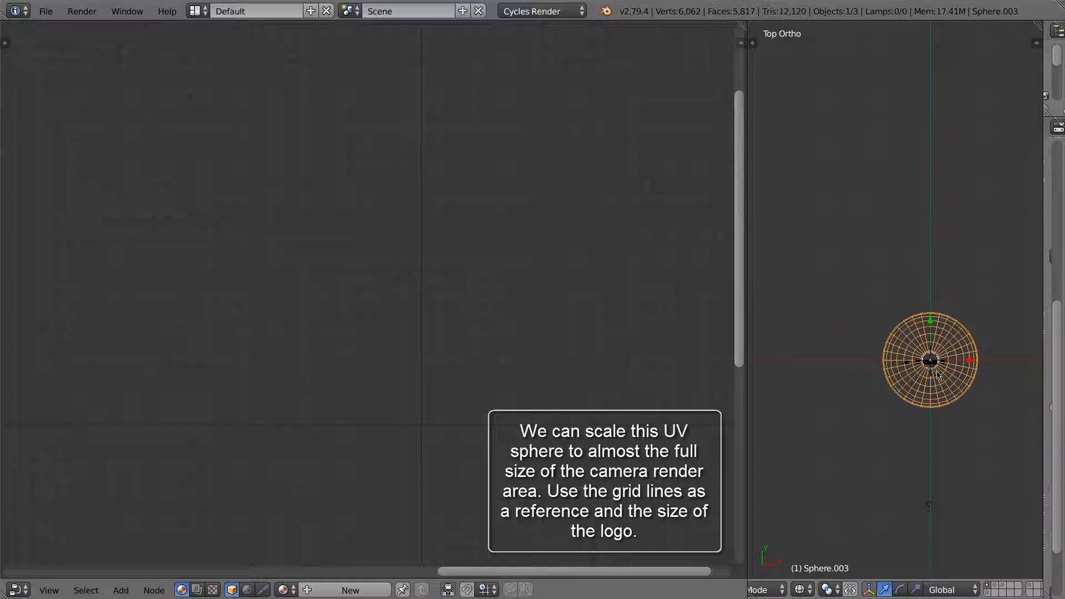
shift+middle_drag(937, 375, 928, 424)
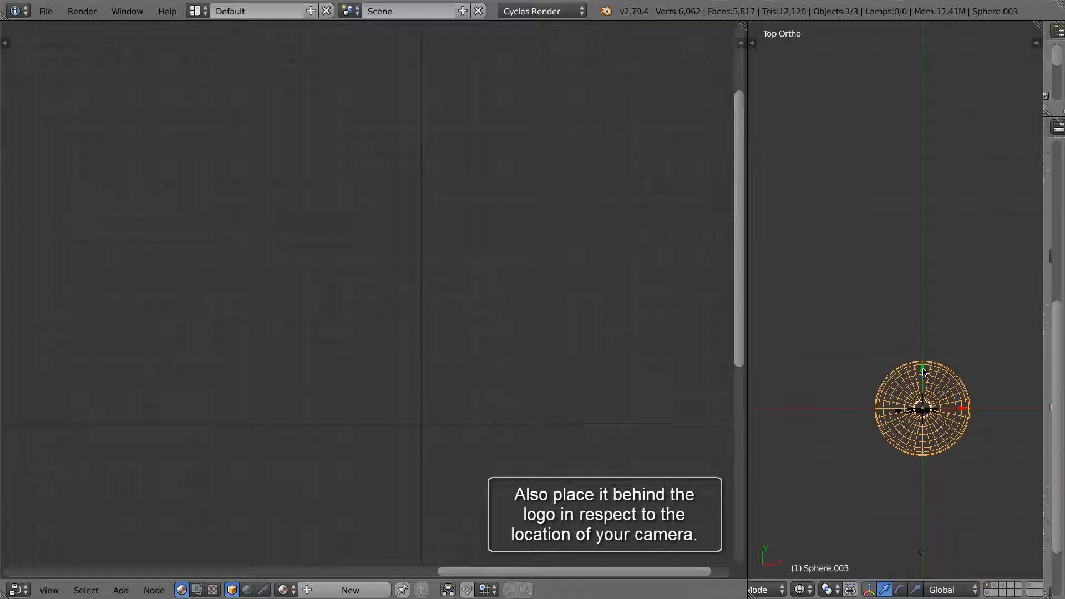
drag(923, 370, 924, 253)
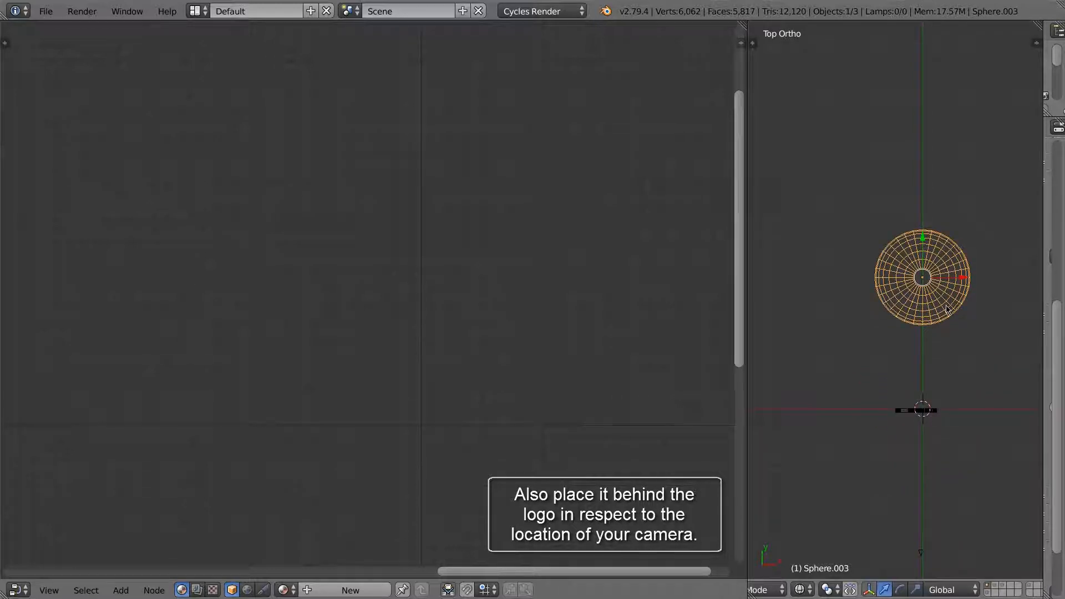
Scale the sphere up by a factor of about 1.51 and check its size through the camera
key(s)
right_click(958, 316)
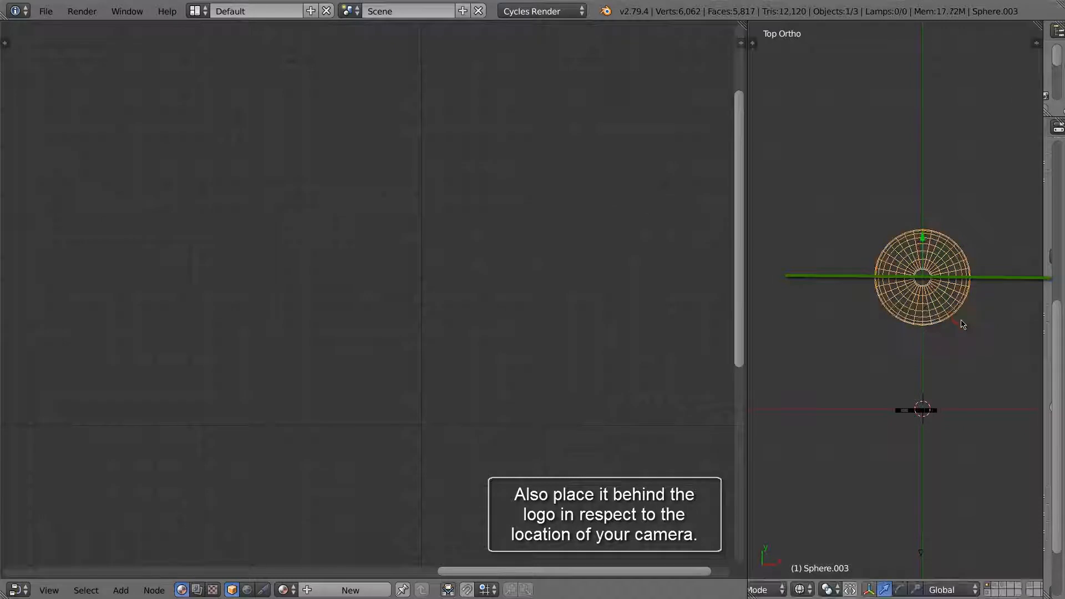
key(s)
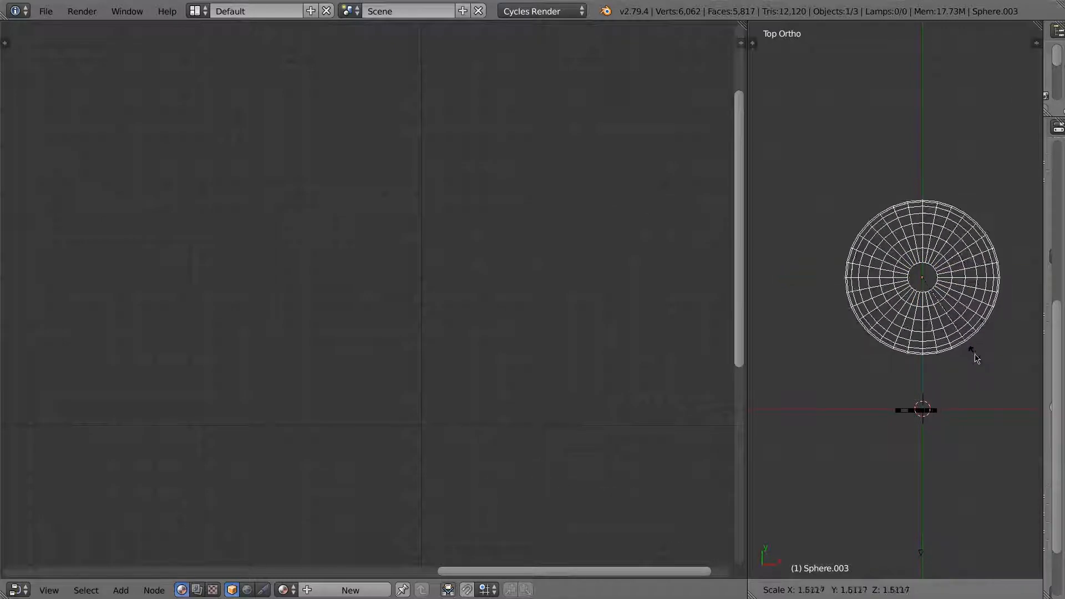
click(976, 359)
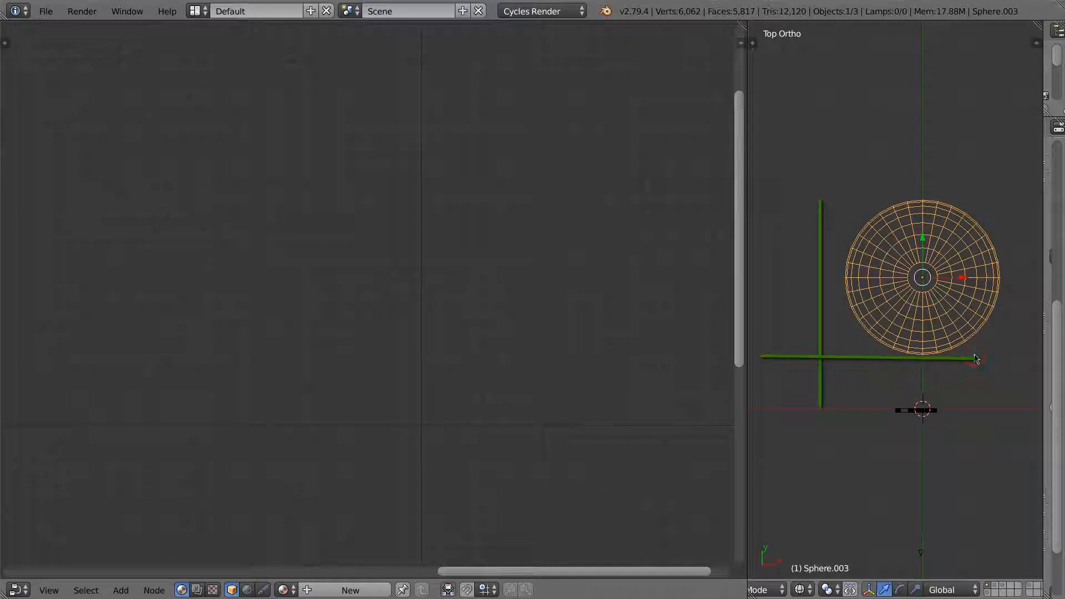
key(KP_0)
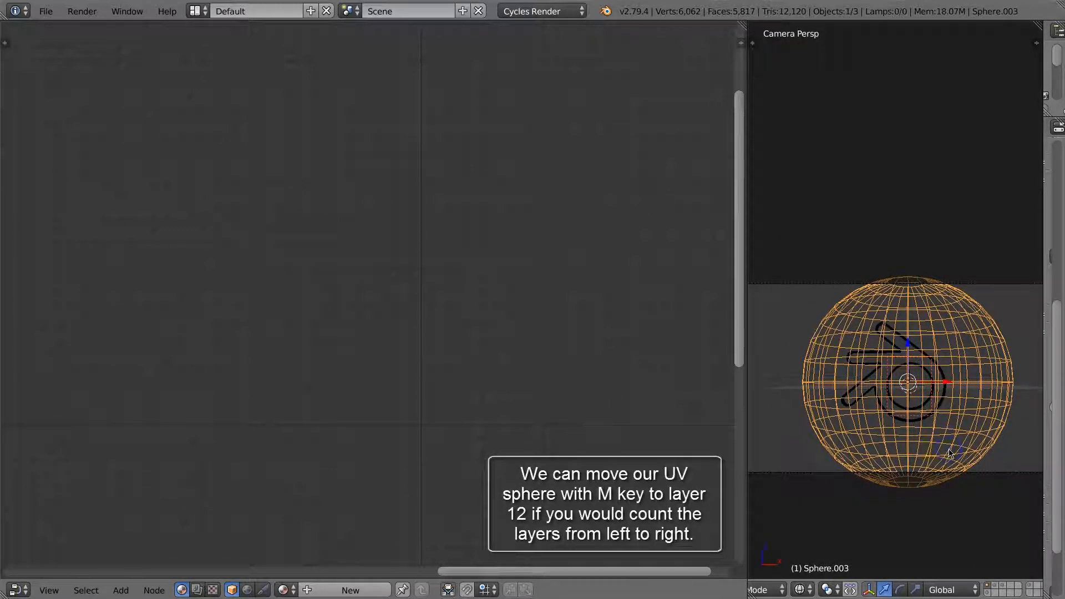
Move the sphere to layer 12 and display that layer
key(m)
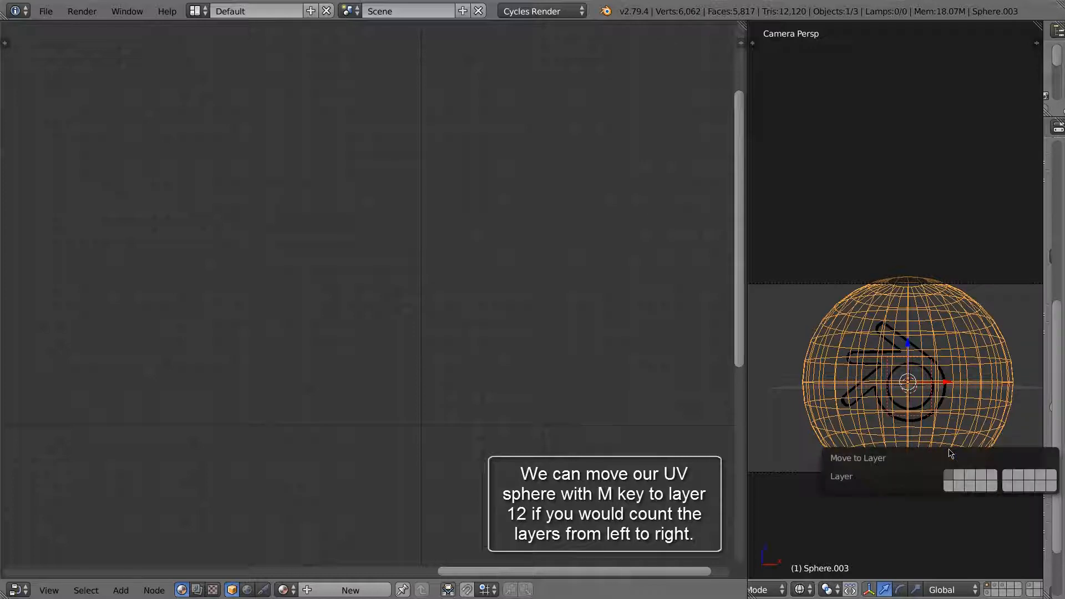
click(957, 486)
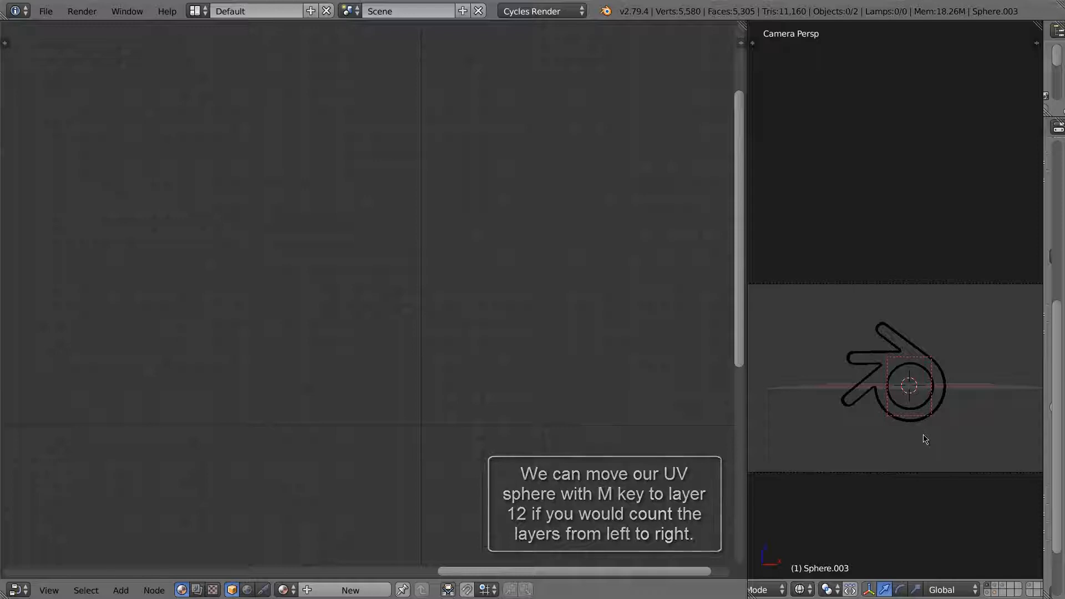
click(996, 595)
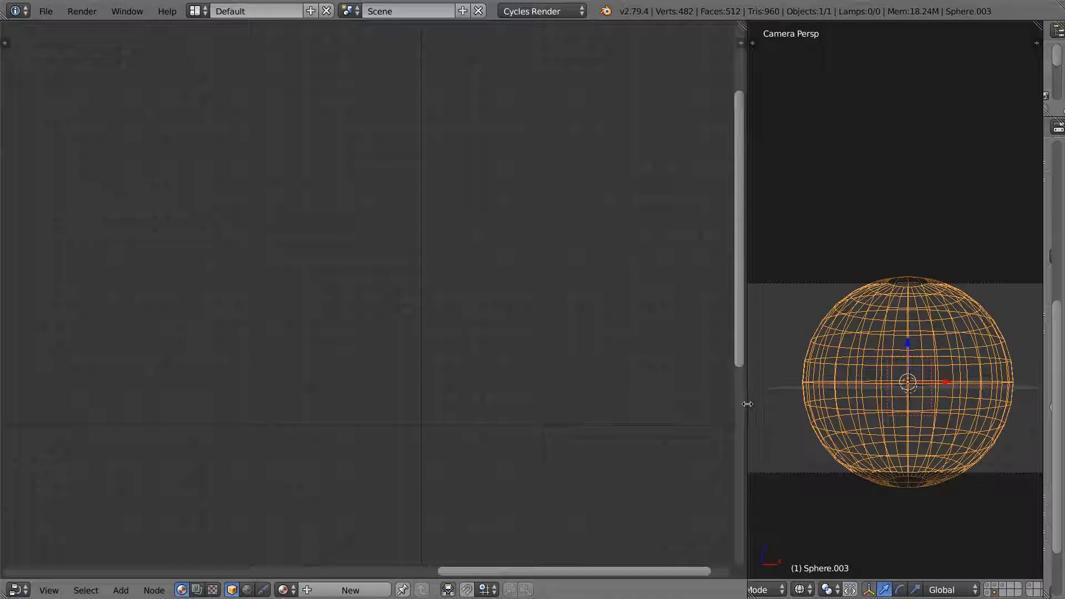
Widen the properties area and create a new default material for the sphere
drag(748, 406, 714, 413)
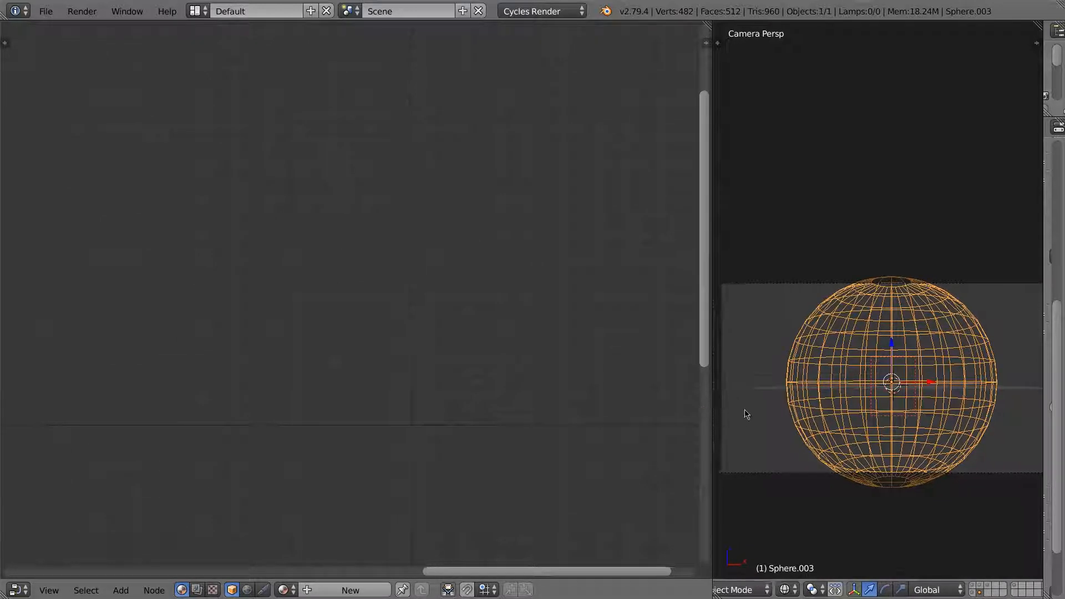
drag(1040, 370, 891, 377)
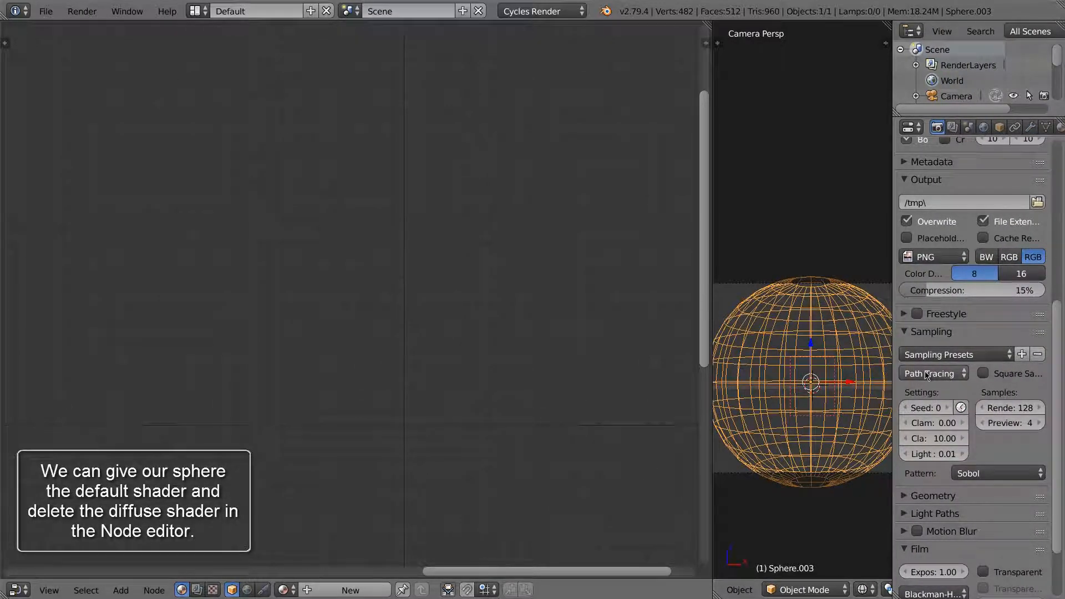
click(1059, 128)
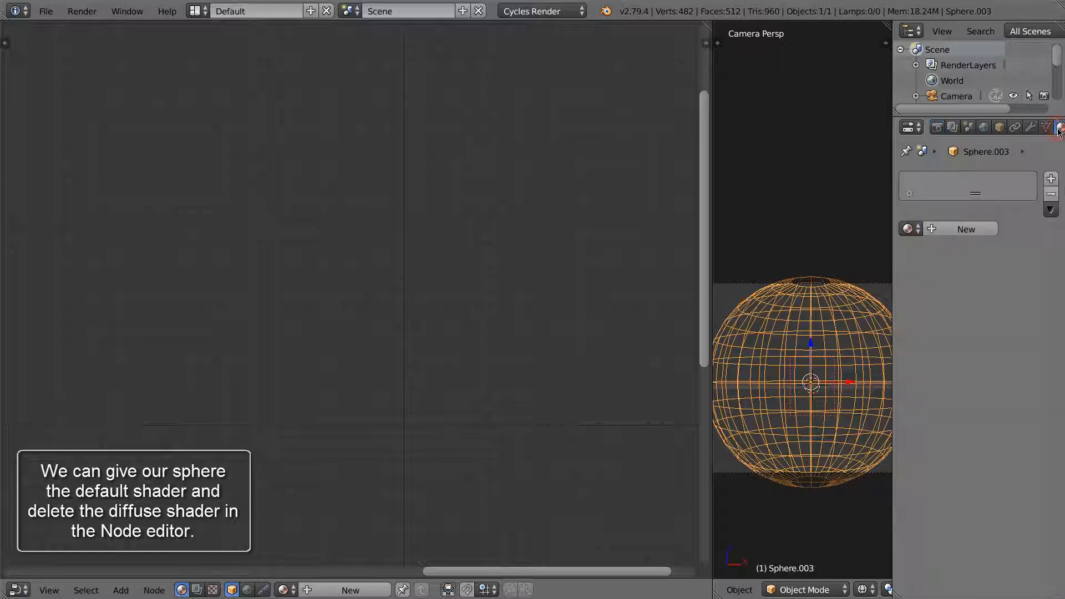
click(959, 229)
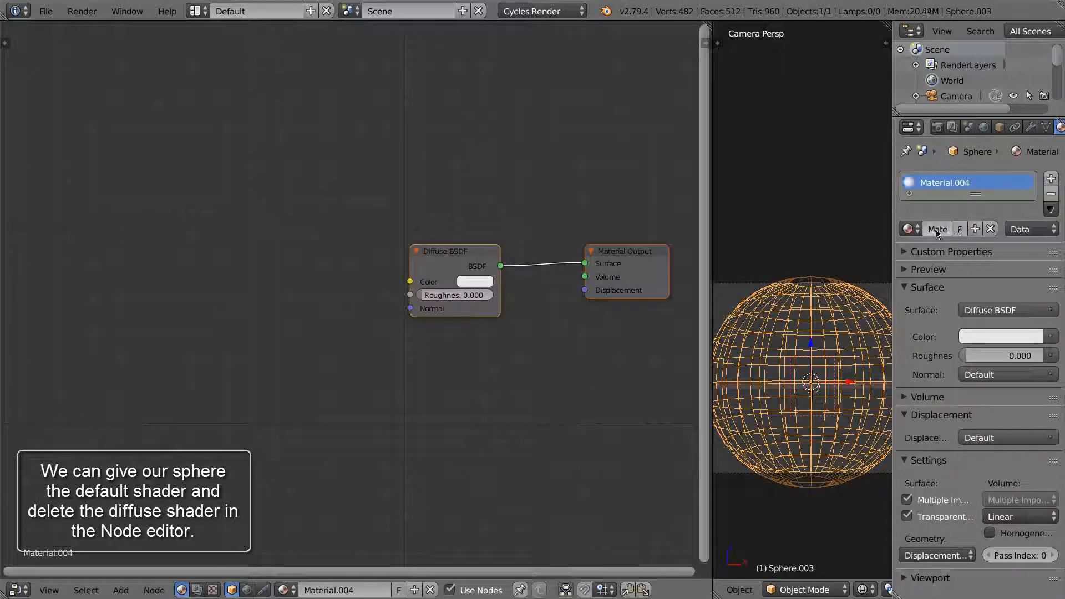
Enlarge the node editor area and delete the Diffuse BSDF node from the sphere's material
drag(892, 244, 1046, 244)
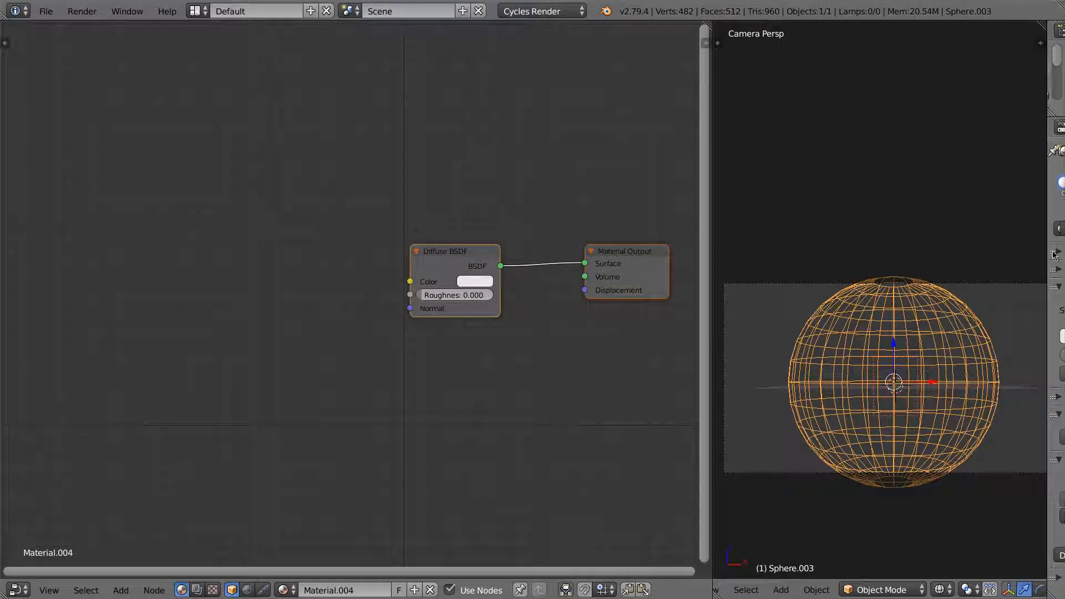
drag(709, 303, 874, 316)
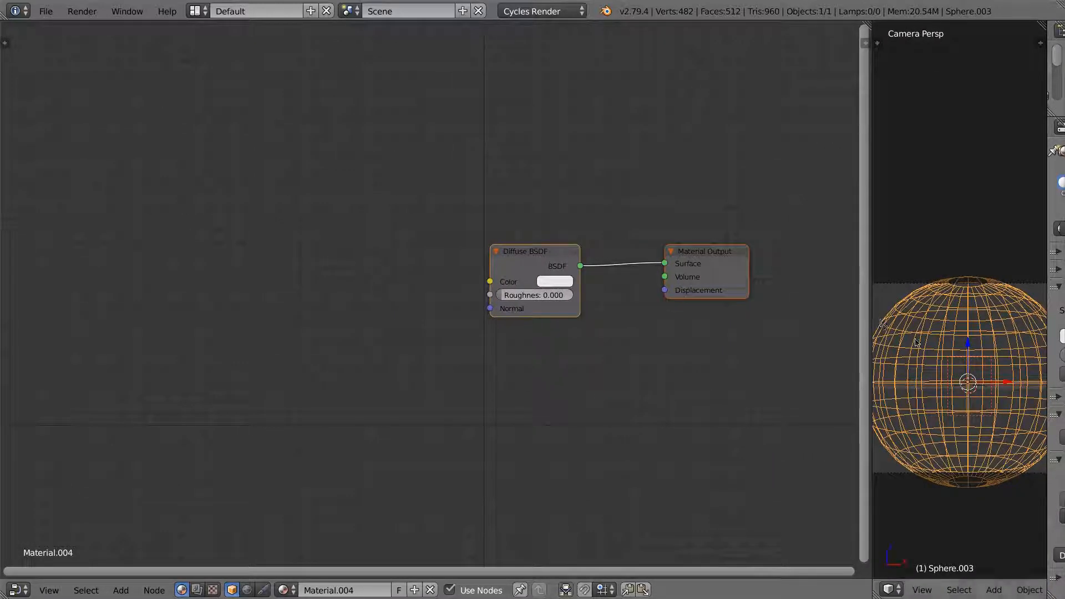
click(526, 259)
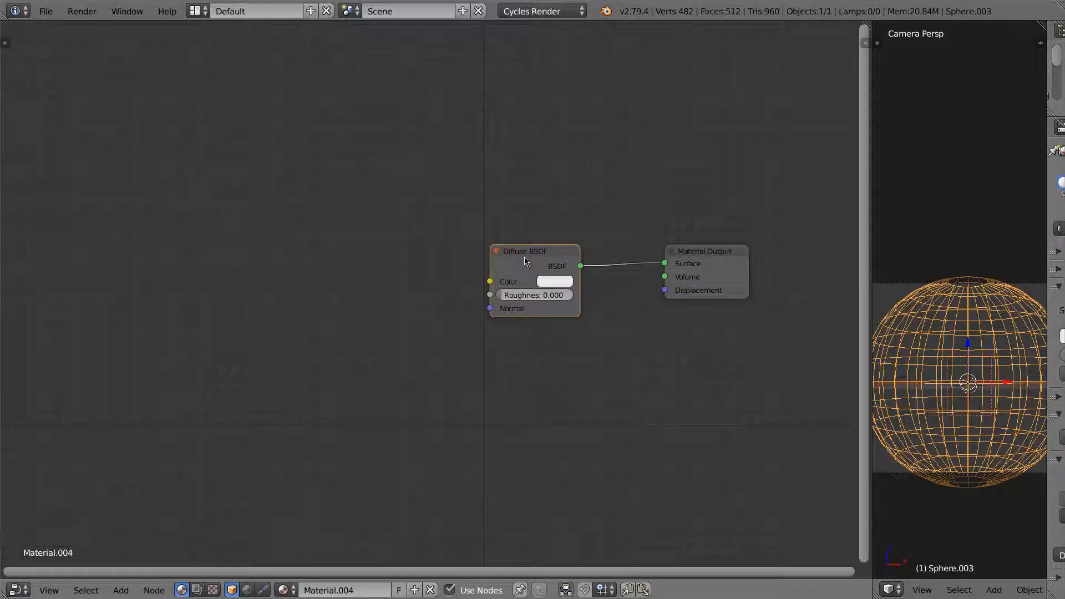
key(Delete)
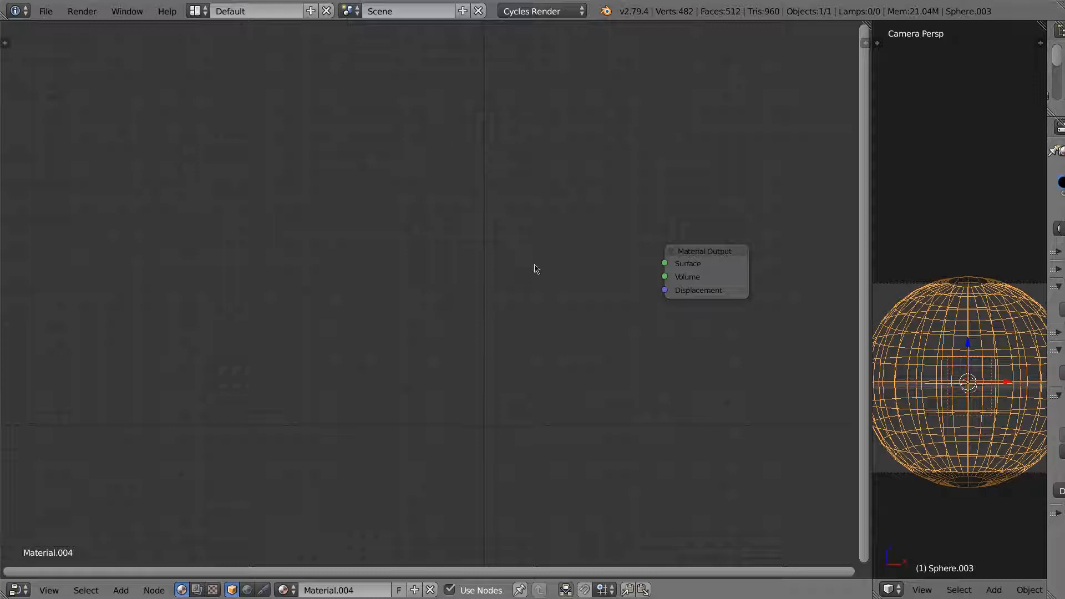
Add an Emission shader beside the Material Output and connect its output to the Volume socket
middle_drag(591, 326, 692, 263)
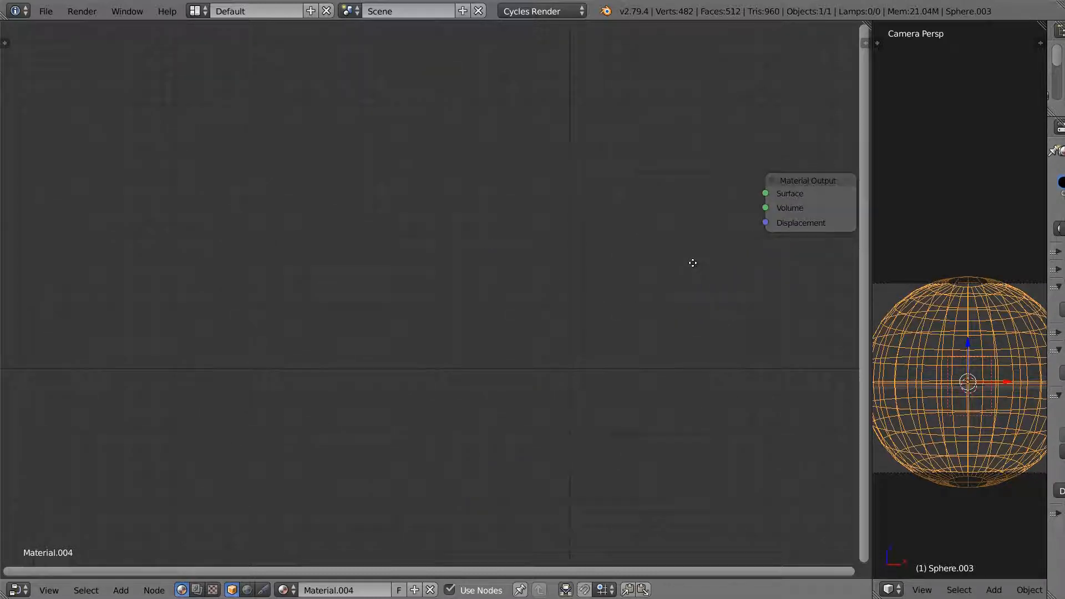
key(shift+a)
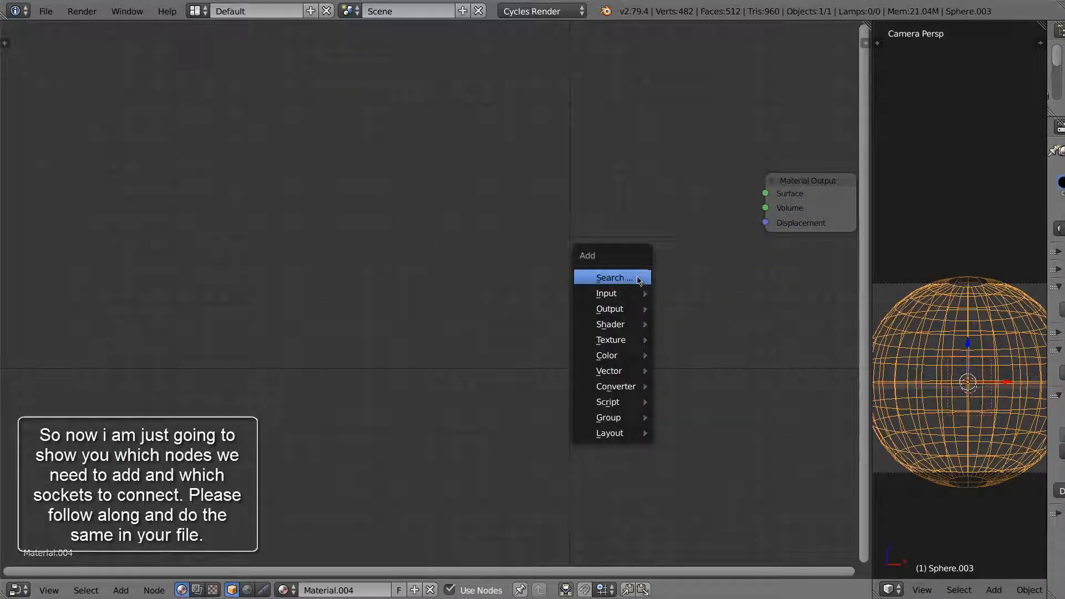
mouse_move(637, 323)
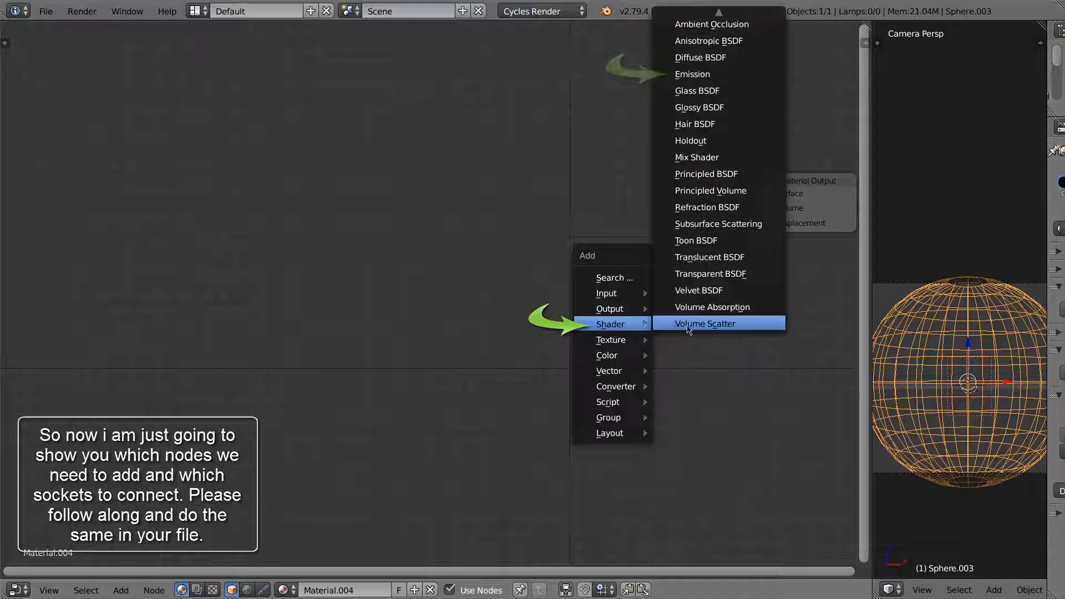
click(693, 74)
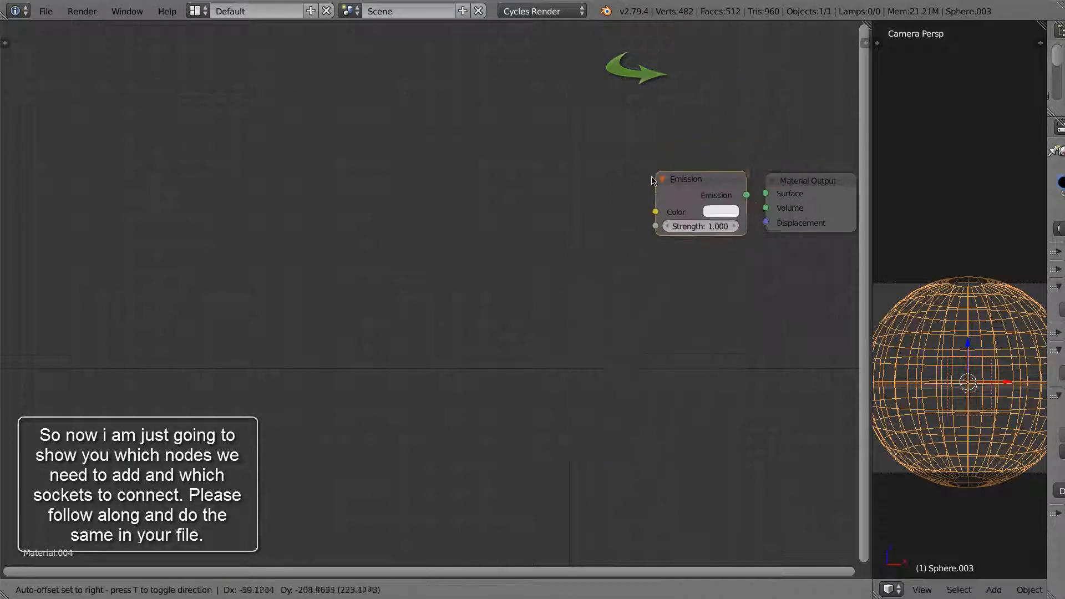
click(639, 176)
drag(732, 199, 760, 211)
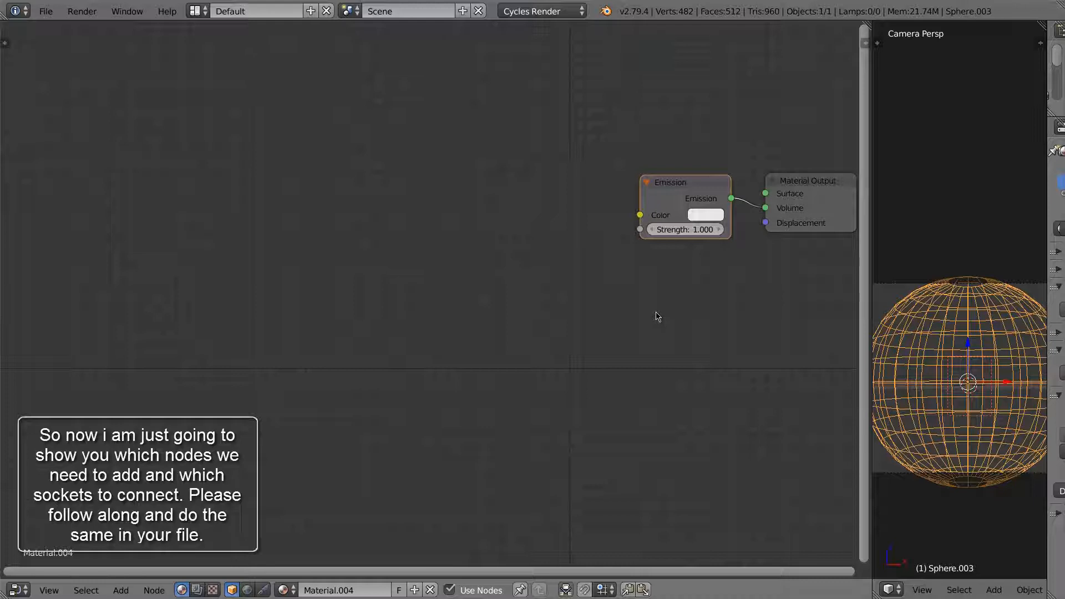
Add a MixRGB node beside the Emission shader and connect its Color output to the Emission Color input
key(shift+a)
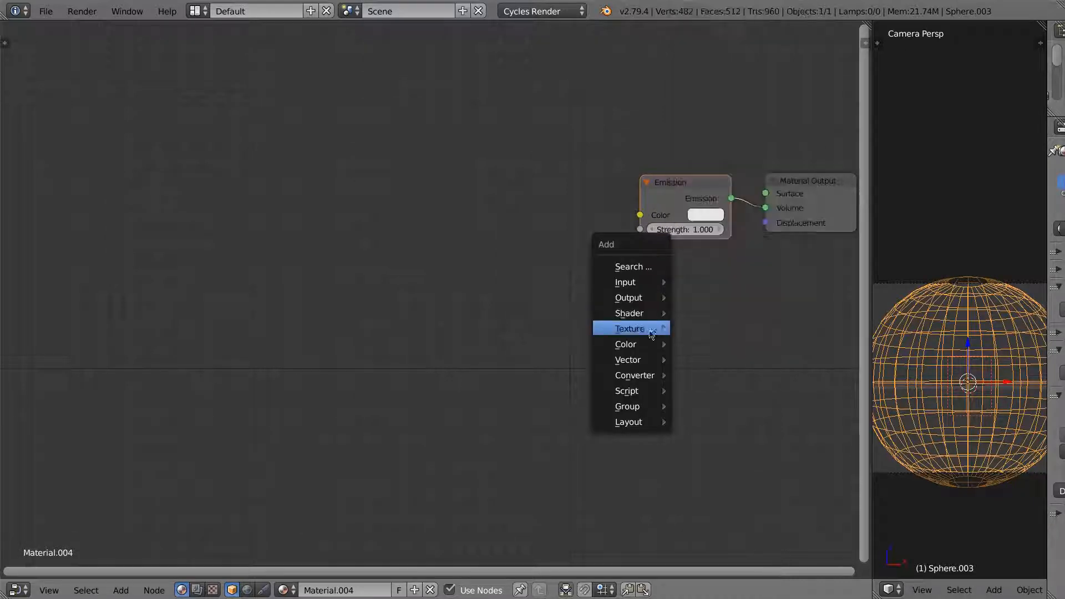
mouse_move(644, 349)
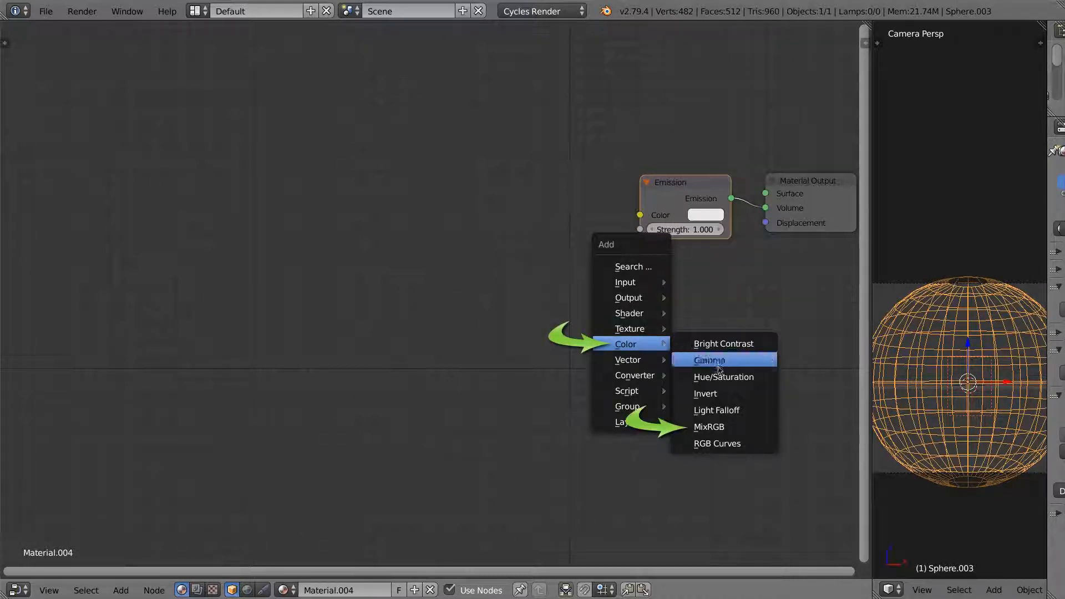
click(724, 427)
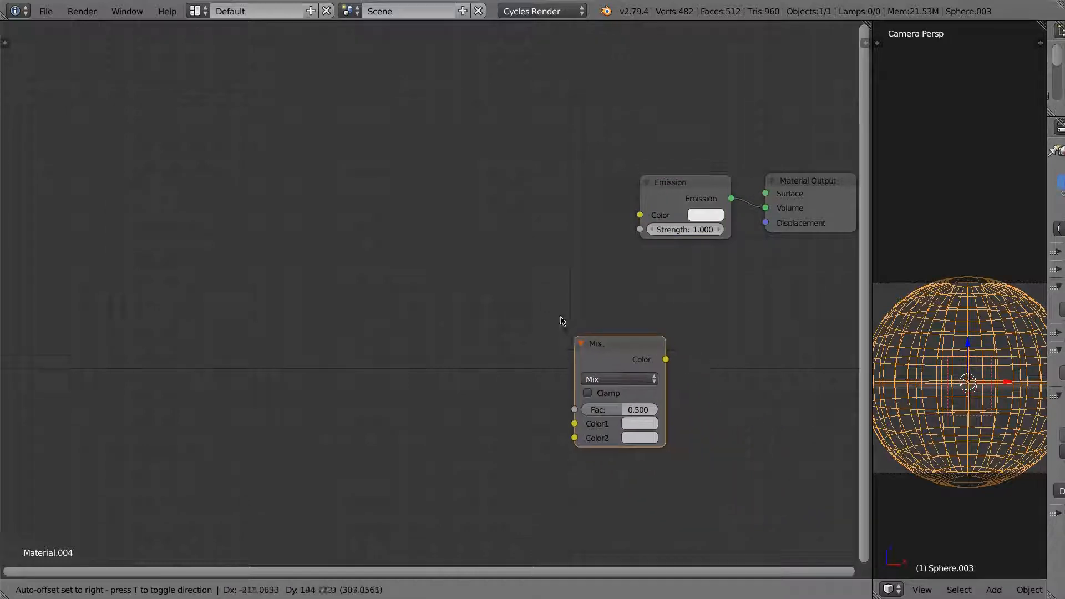
click(528, 177)
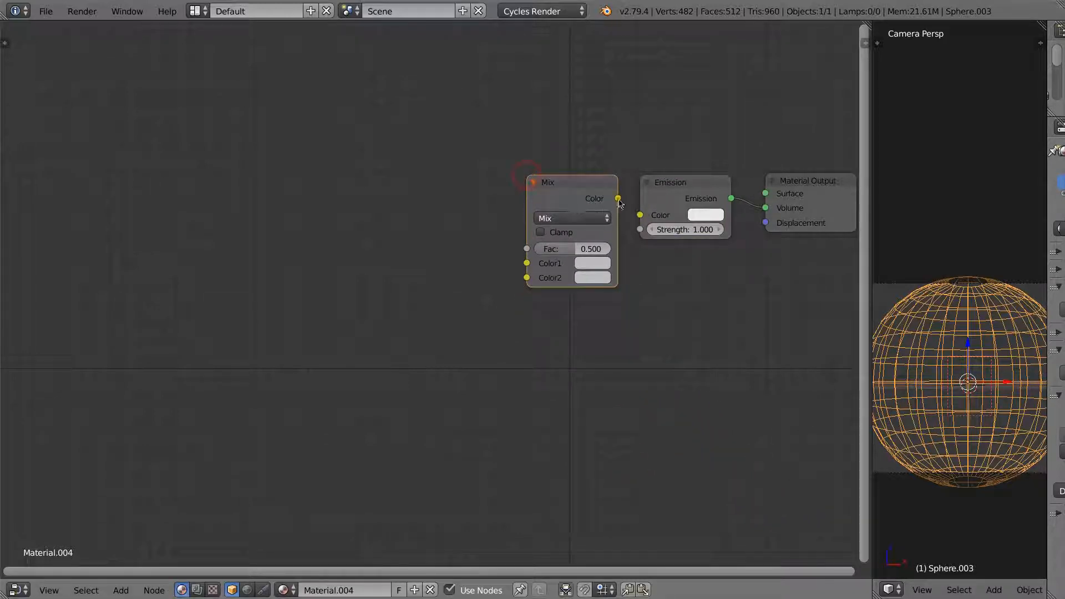
drag(617, 198, 640, 216)
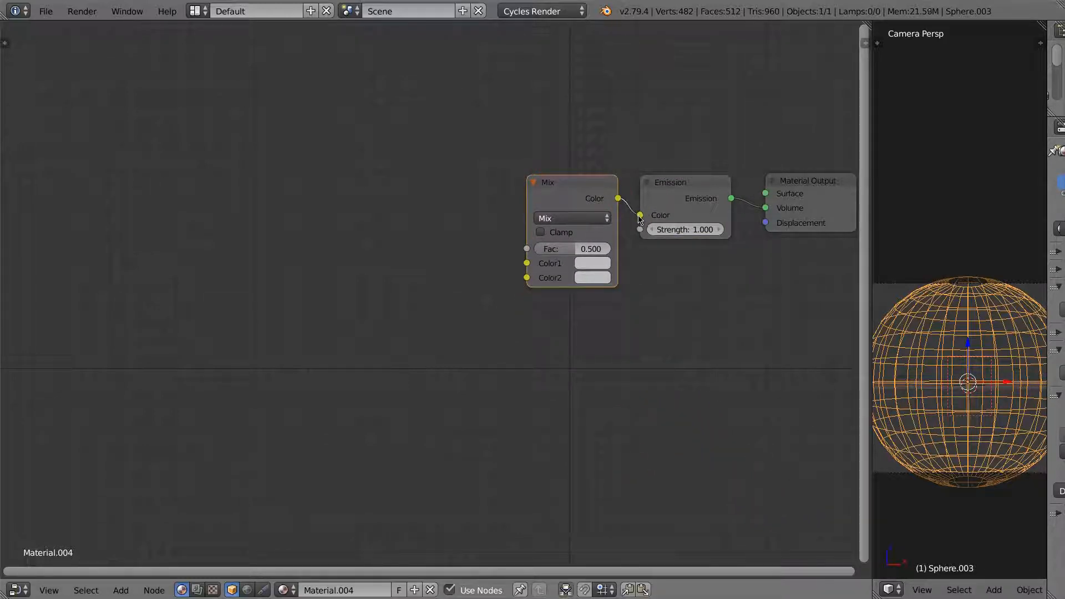
Add a ColorRamp node before the Mix node and duplicate it twice, stacking the three ramps vertically
middle_drag(641, 288, 713, 381)
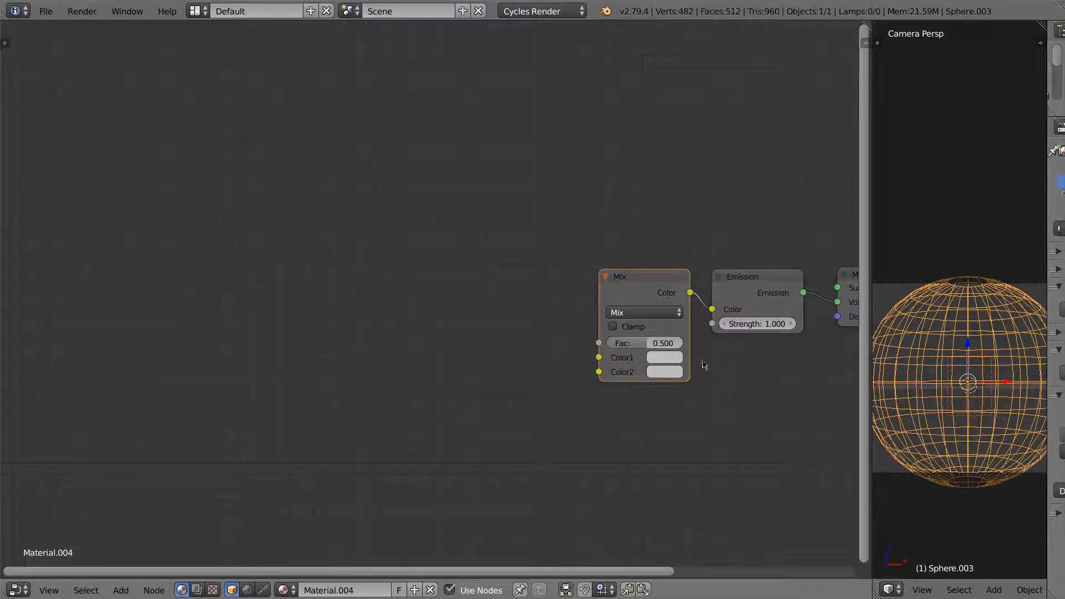
key(shift+a)
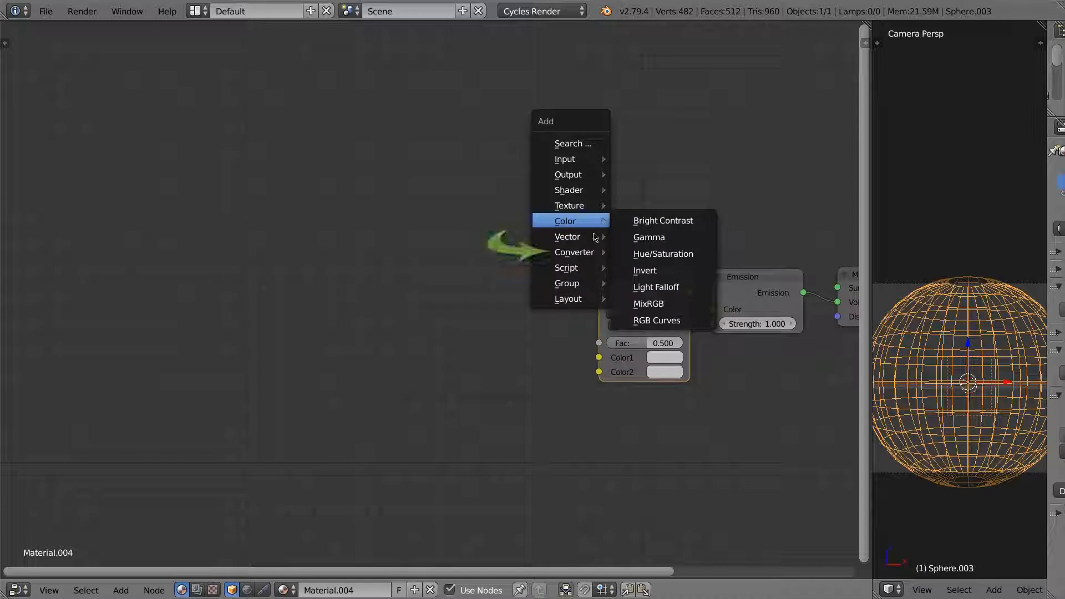
mouse_move(594, 252)
click(656, 268)
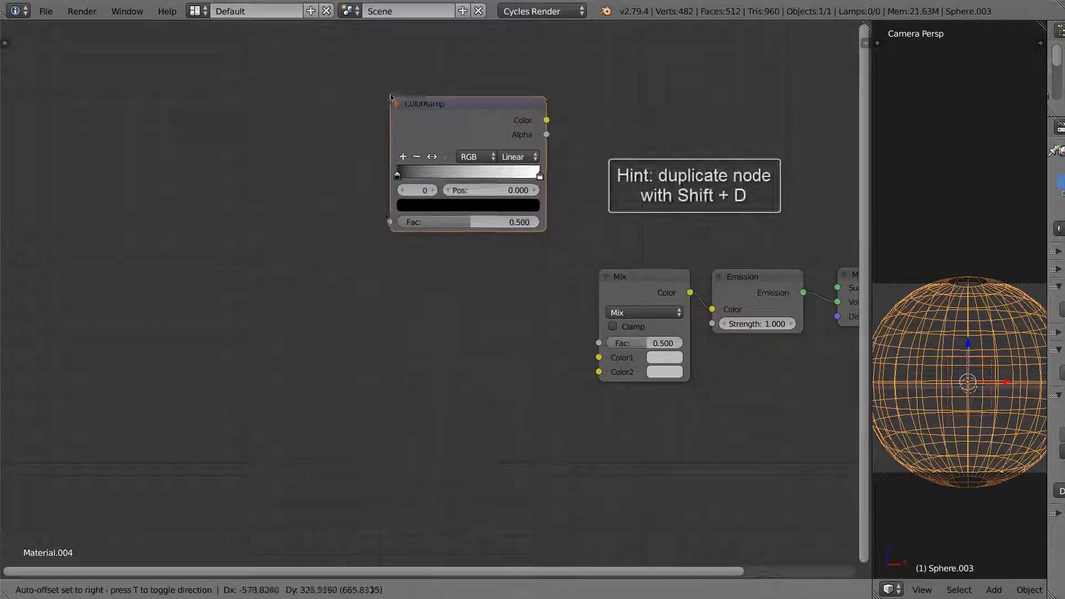
click(398, 89)
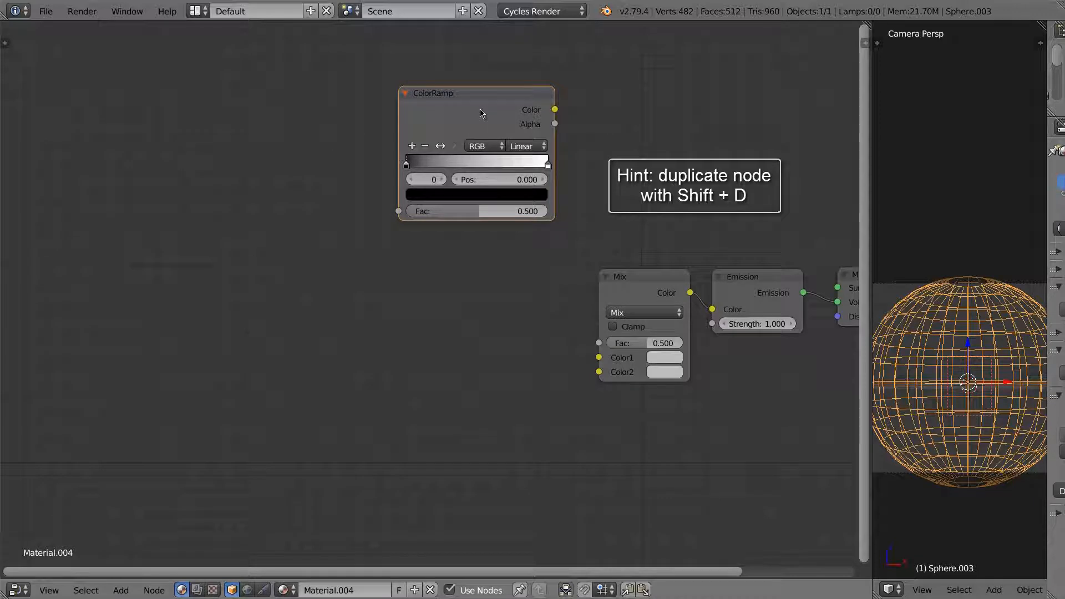
key(shift+d)
click(487, 257)
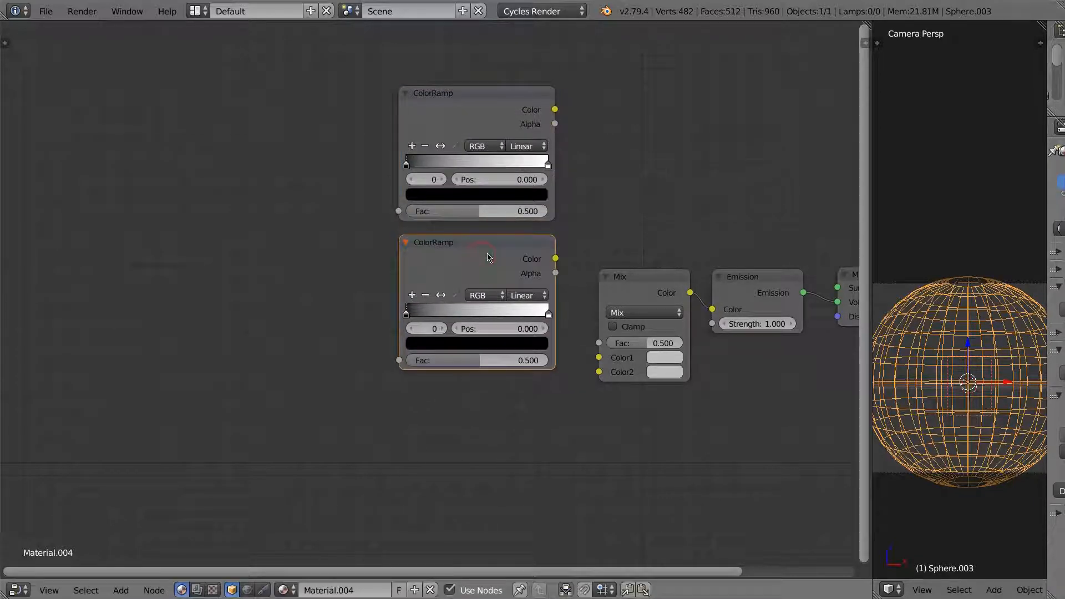
key(shift+d)
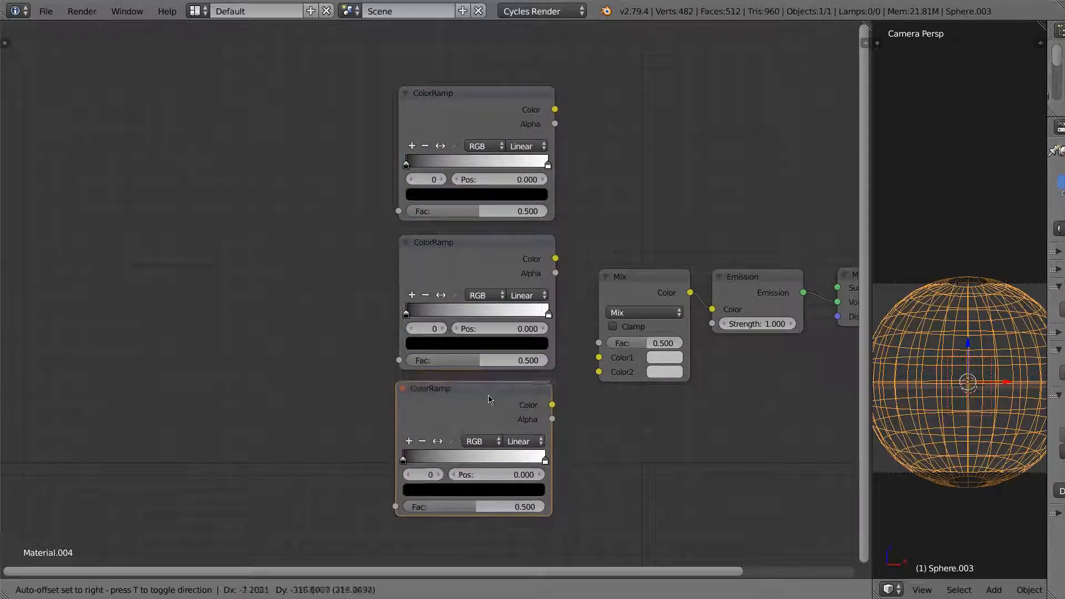
click(491, 402)
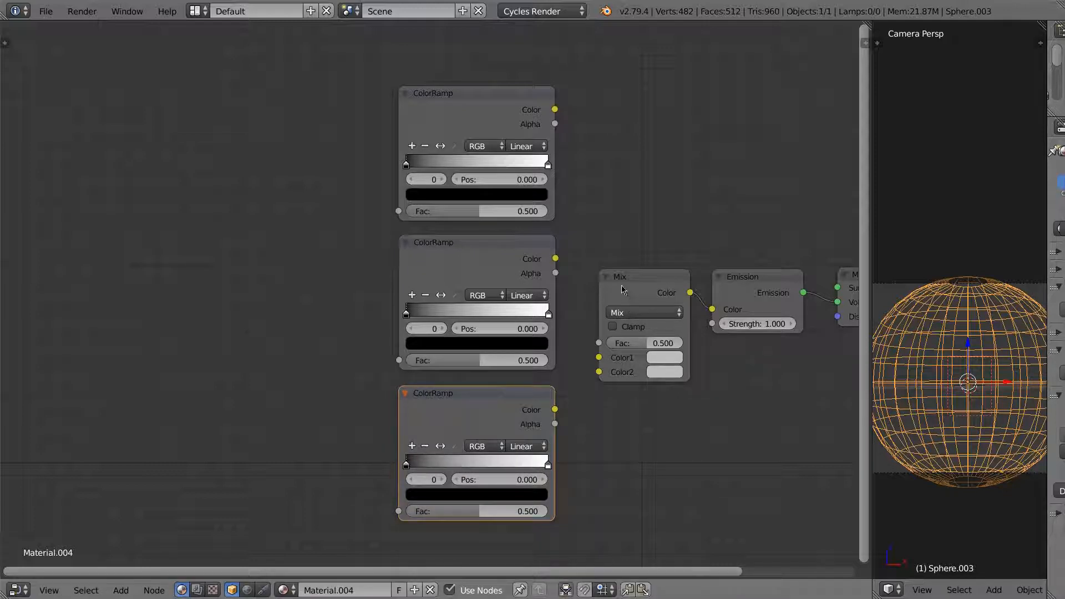
Connect the Color outputs of the upper, middle and lower ColorRamps to the Mix node's Fac, Color1 and Color2 inputs respectively
drag(554, 109, 598, 343)
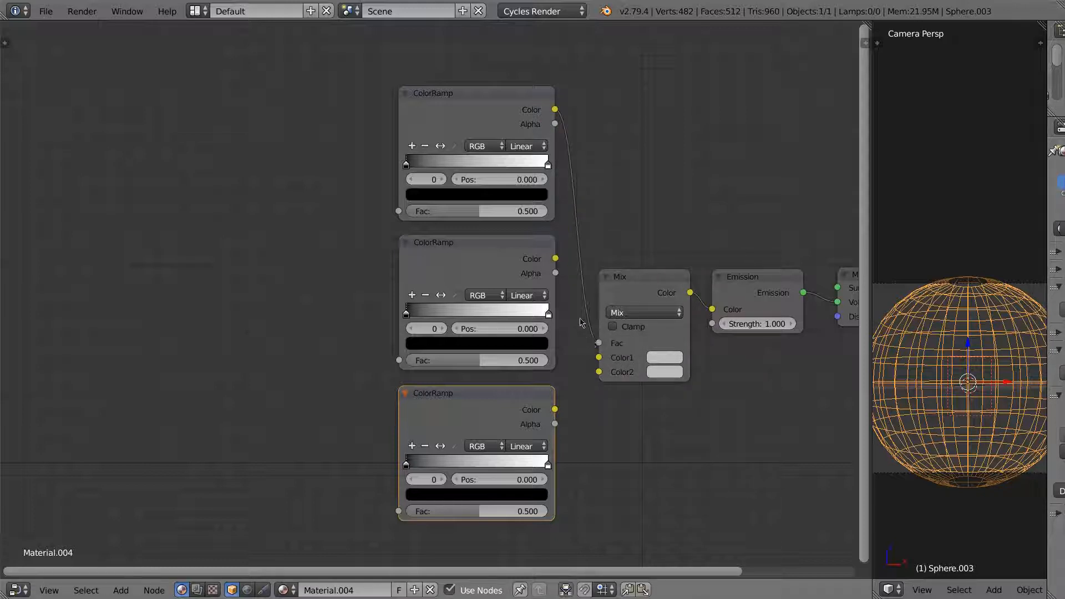
drag(555, 258, 598, 357)
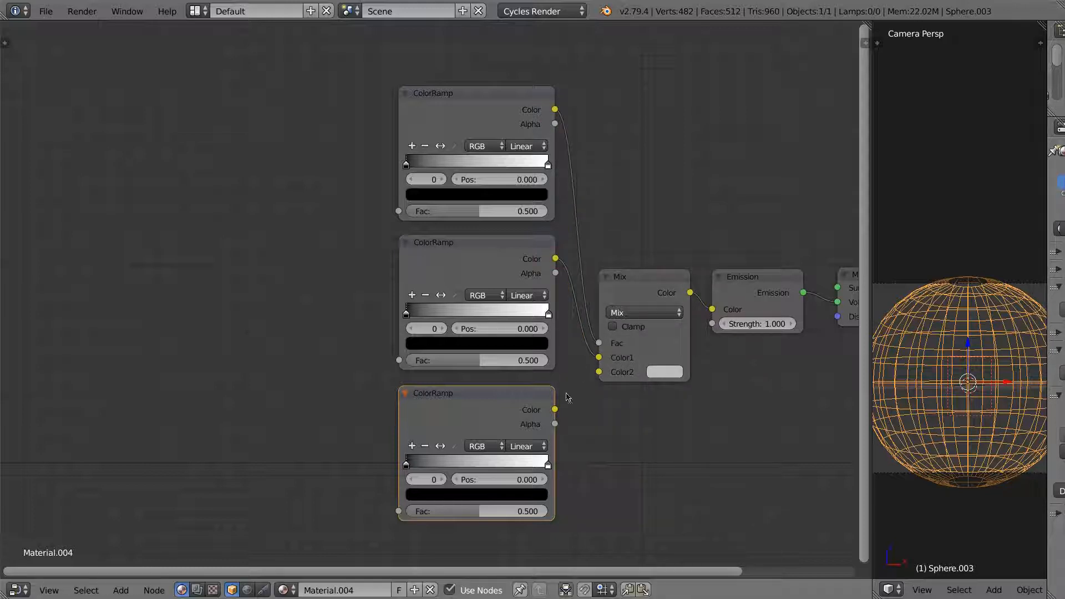
drag(555, 409, 598, 373)
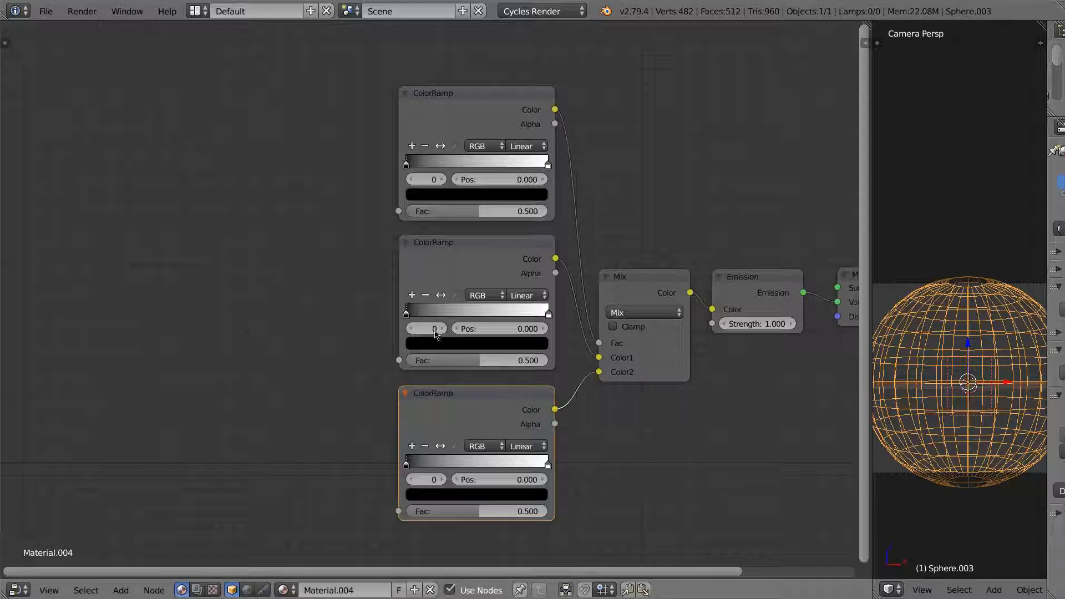
Duplicate the Mix node, place the copy before the lowest ColorRamp and connect its Color output to that ramp's Fac input
middle_drag(436, 333, 535, 260)
click(733, 221)
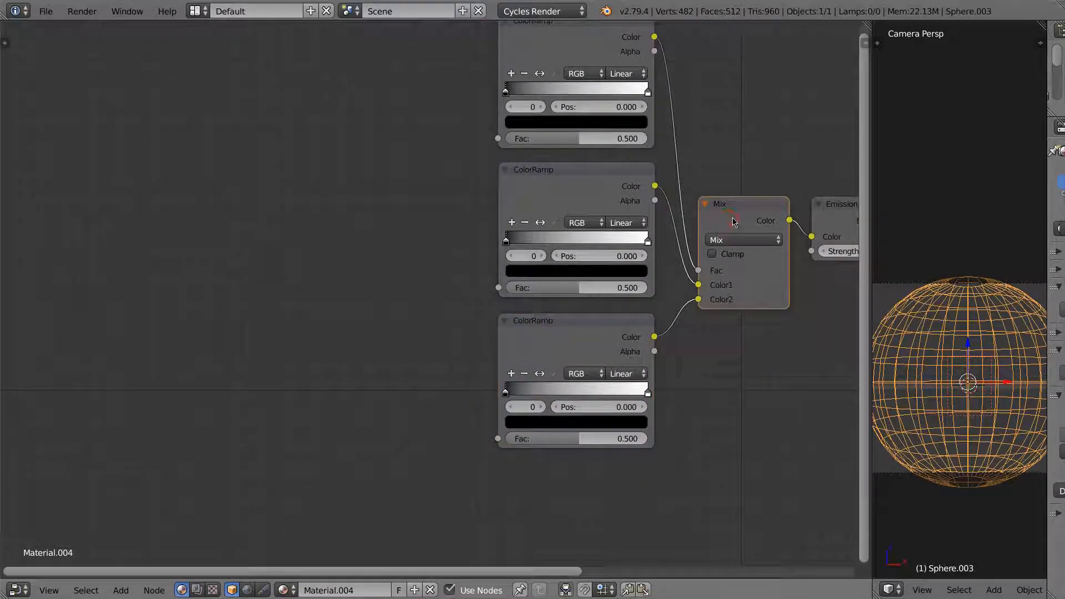
scroll(733, 221, up, 1)
scroll(733, 222, down, 1)
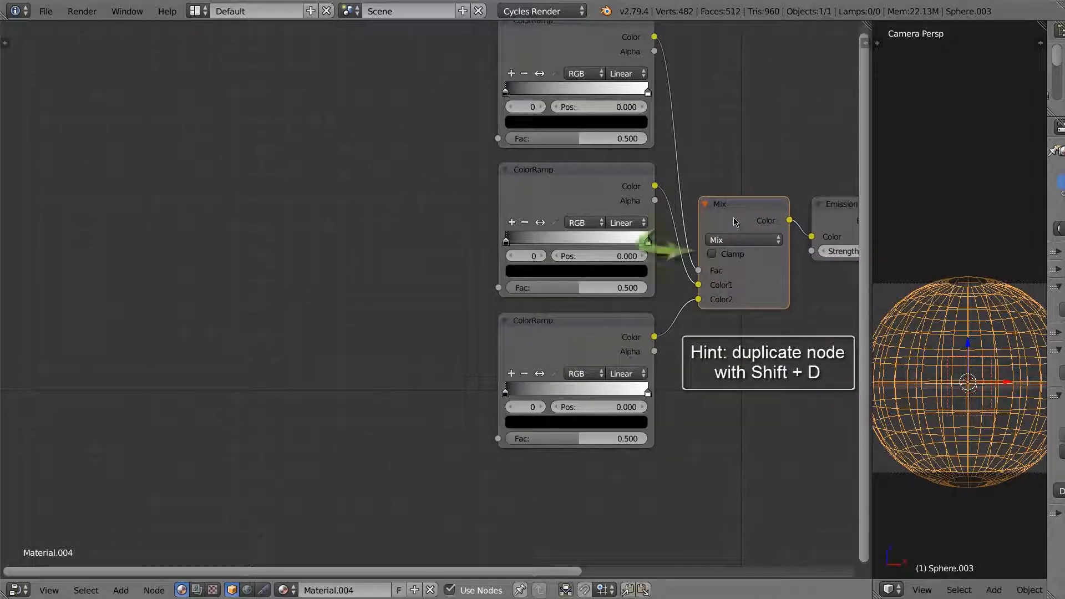
scroll(733, 222, down, 1)
key(shift+d)
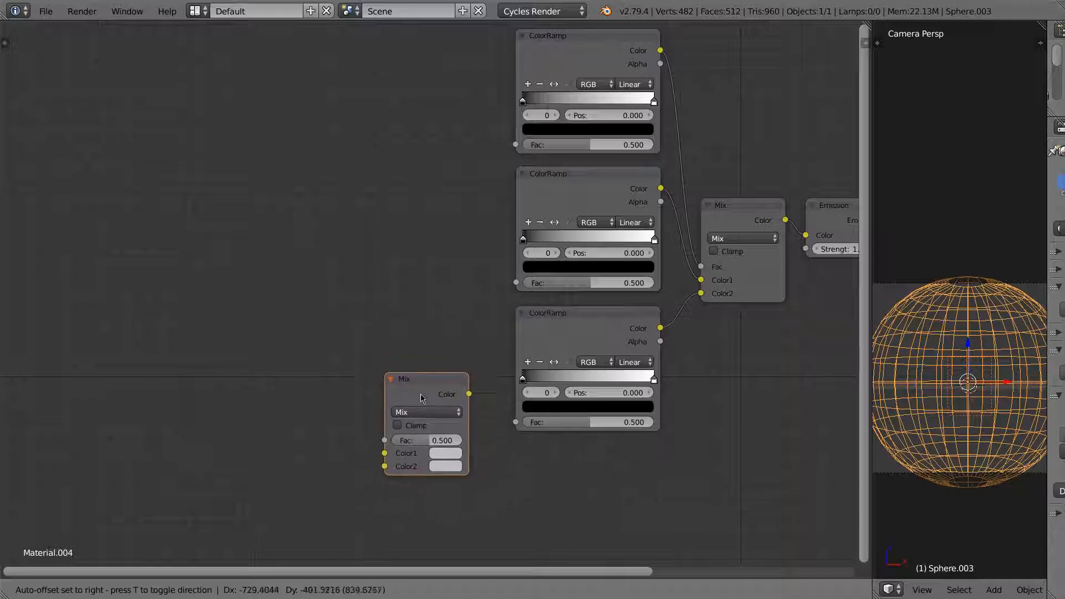
click(440, 430)
drag(489, 431, 516, 423)
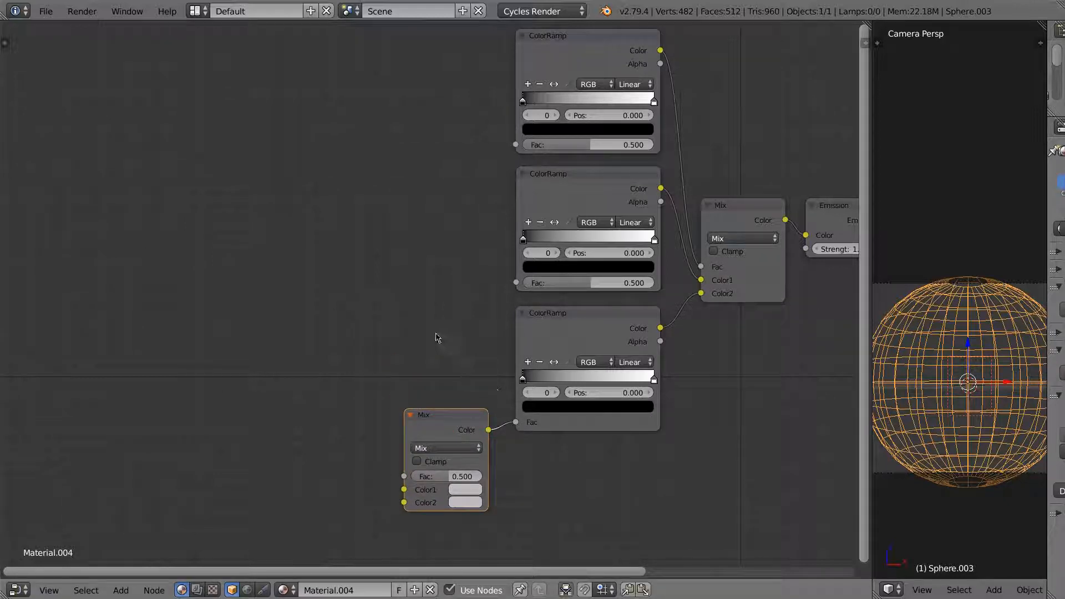
Add a Voronoi Texture and connect its Color output to the middle ColorRamp's Fac and the second Mix node's Color1
middle_drag(428, 331, 473, 280)
key(shift+a)
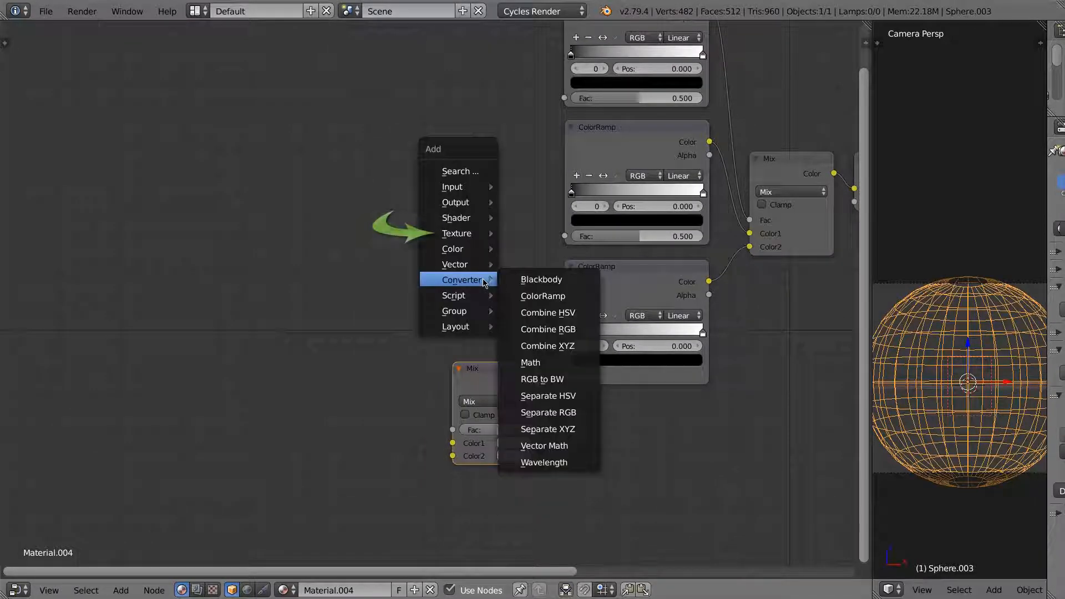
mouse_move(477, 232)
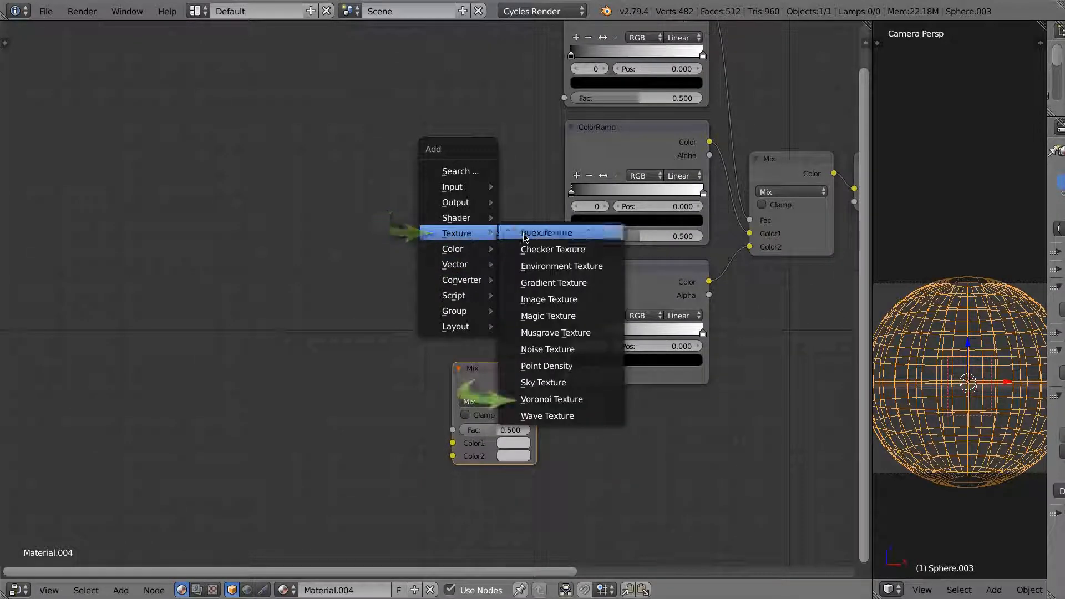
click(533, 399)
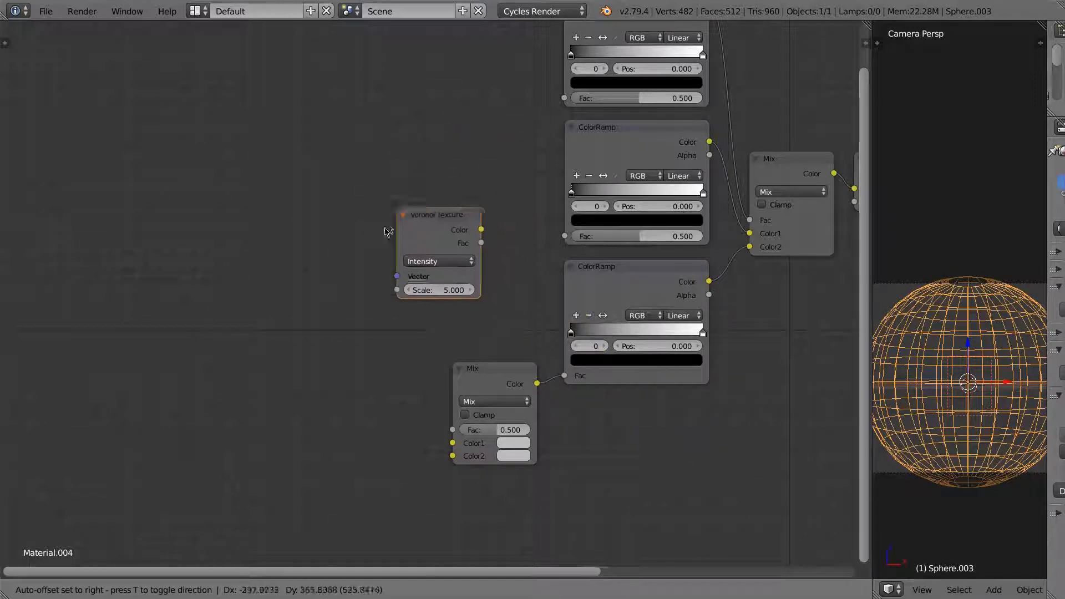
click(296, 339)
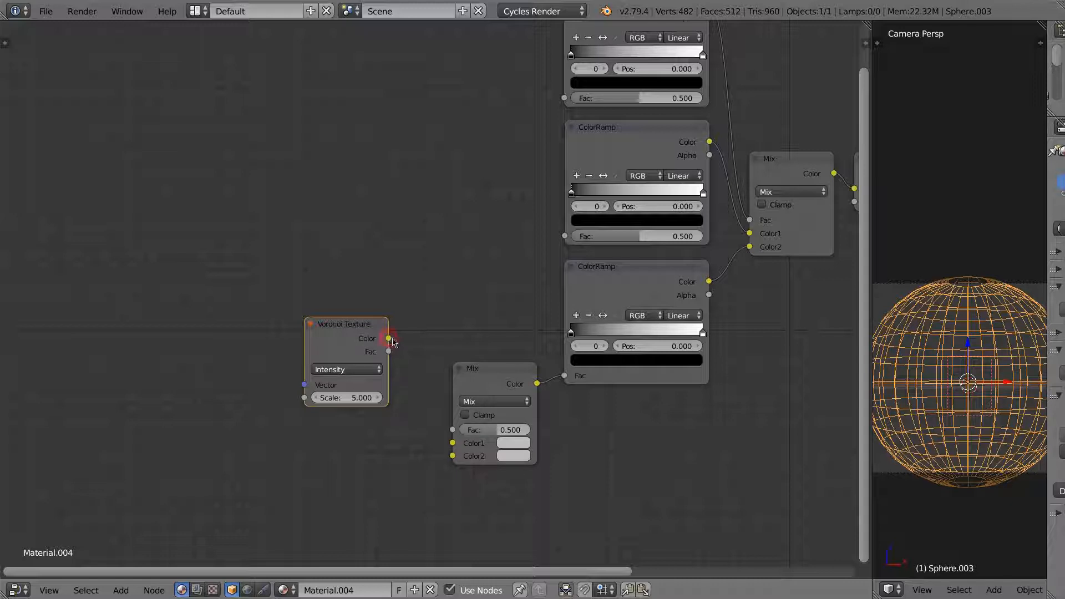
drag(388, 338, 561, 244)
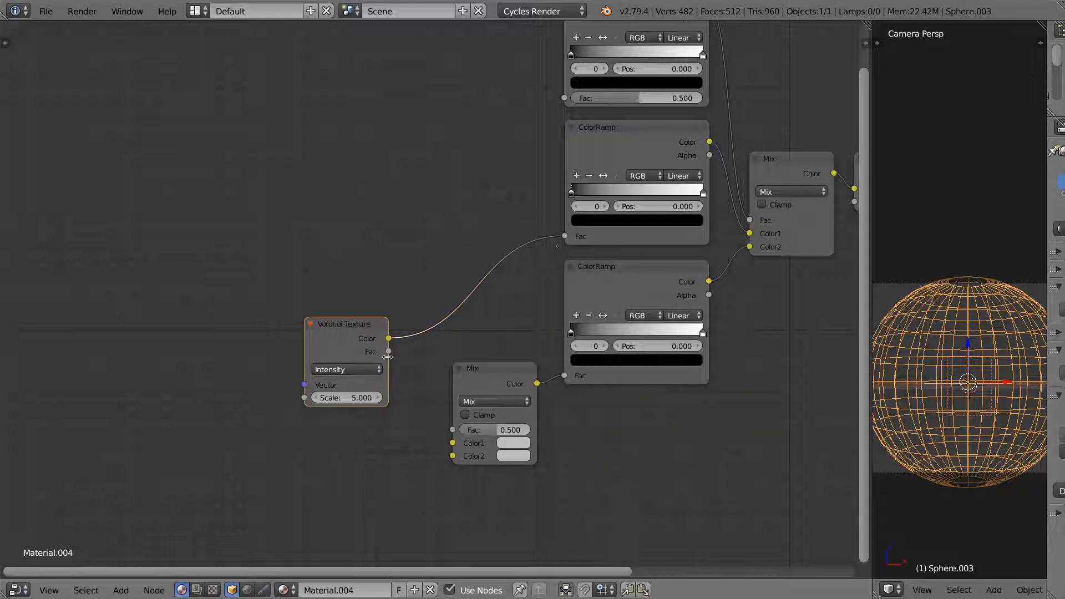
drag(388, 338, 451, 442)
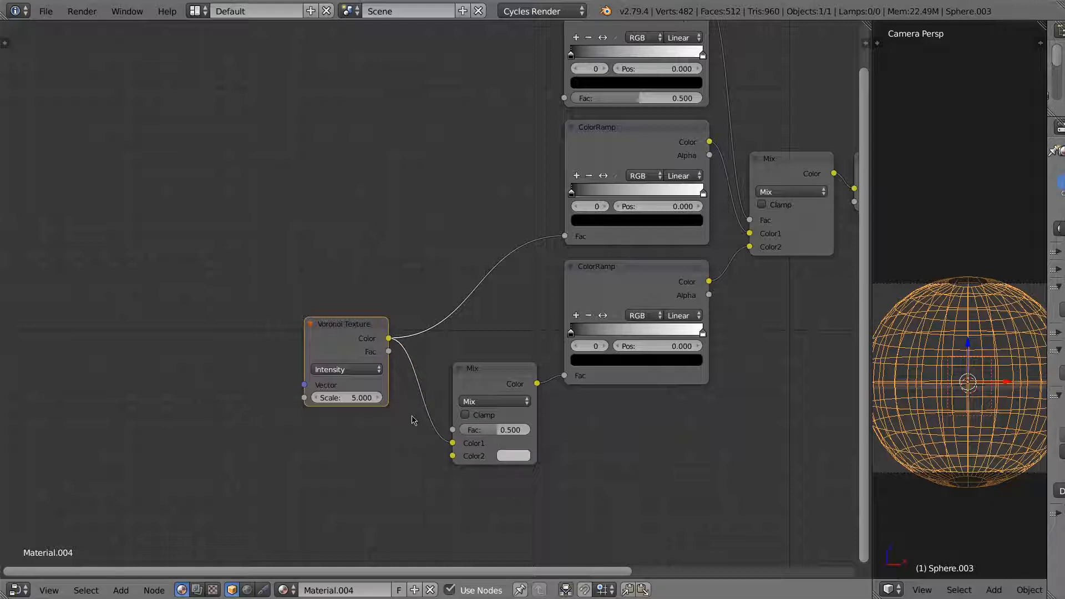
Add a Noise Texture before the uppermost ColorRamp and connect its Fac output to that ramp's Fac input
middle_drag(405, 421, 450, 485)
mouse_move(460, 305)
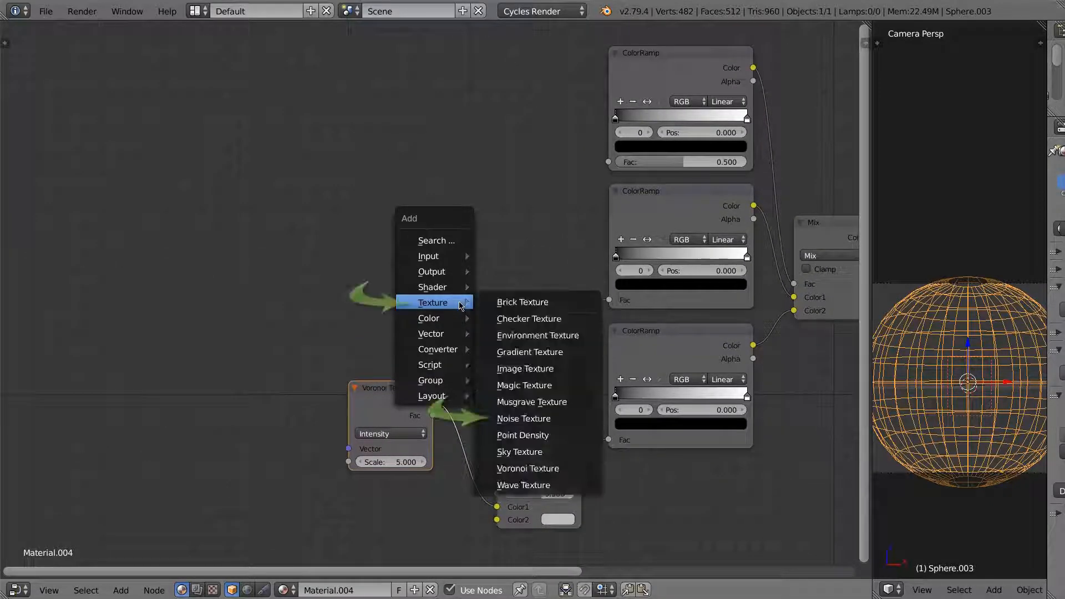
click(509, 417)
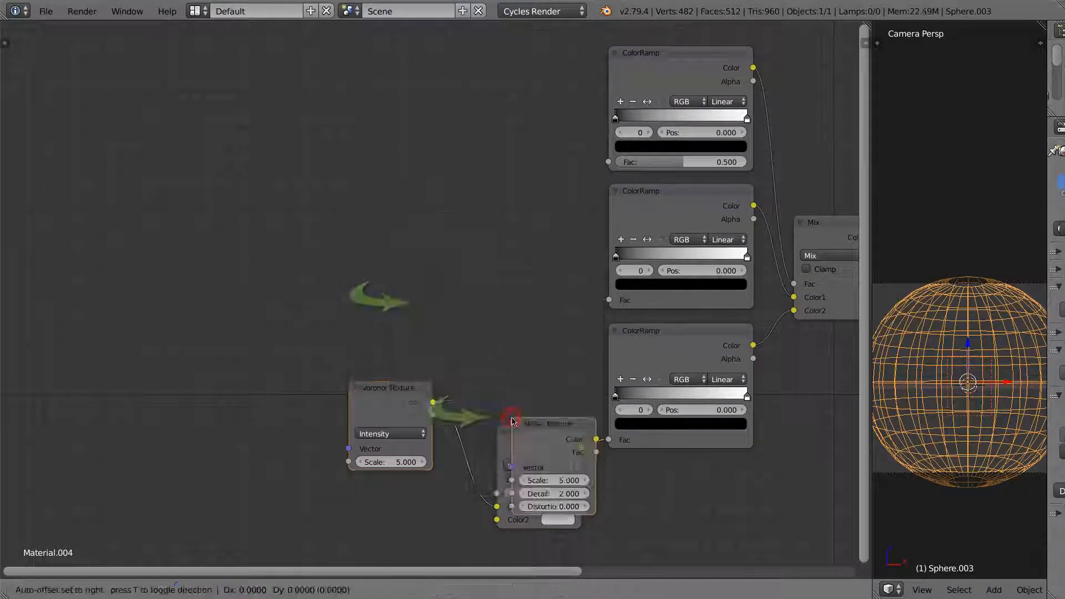
click(495, 128)
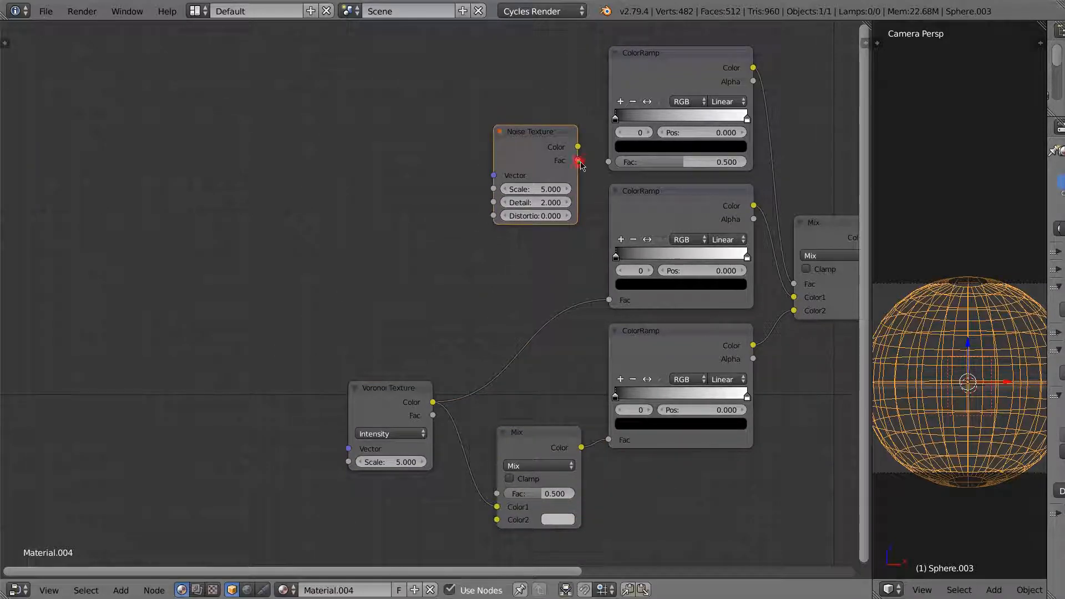
drag(578, 161, 607, 164)
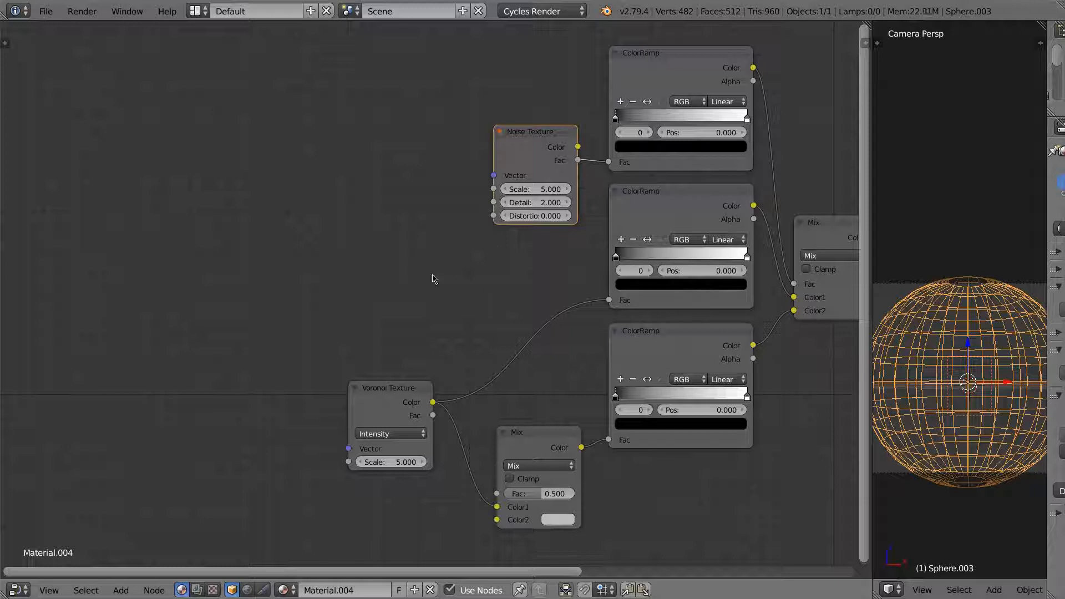
Duplicate the lowest ColorRamp, place the copy below the Voronoi Texture and connect its Color output to the second Mix node's Color2
middle_drag(394, 325, 468, 222)
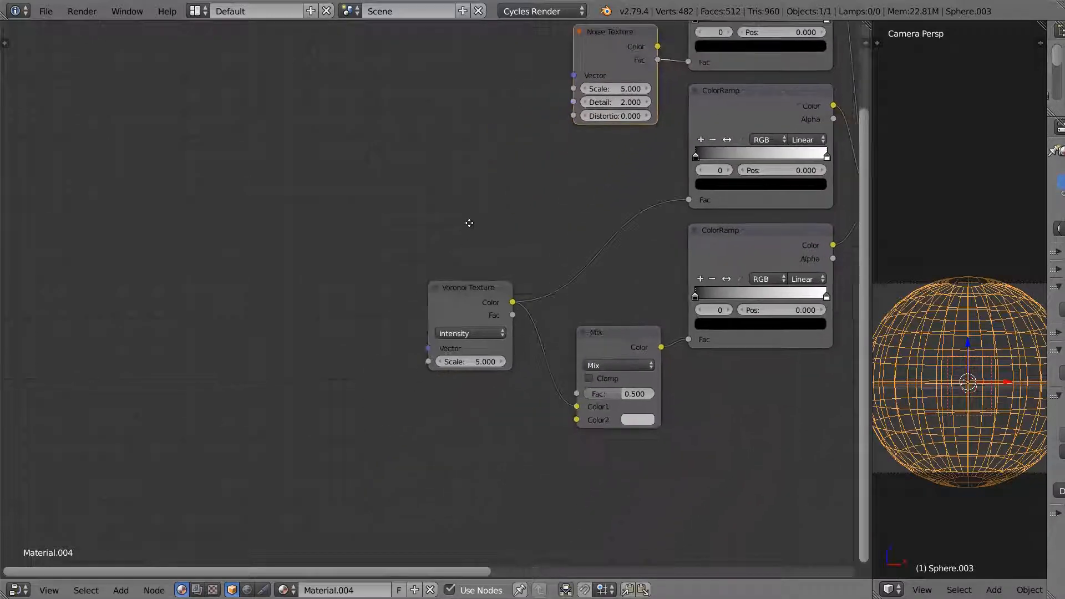
click(721, 247)
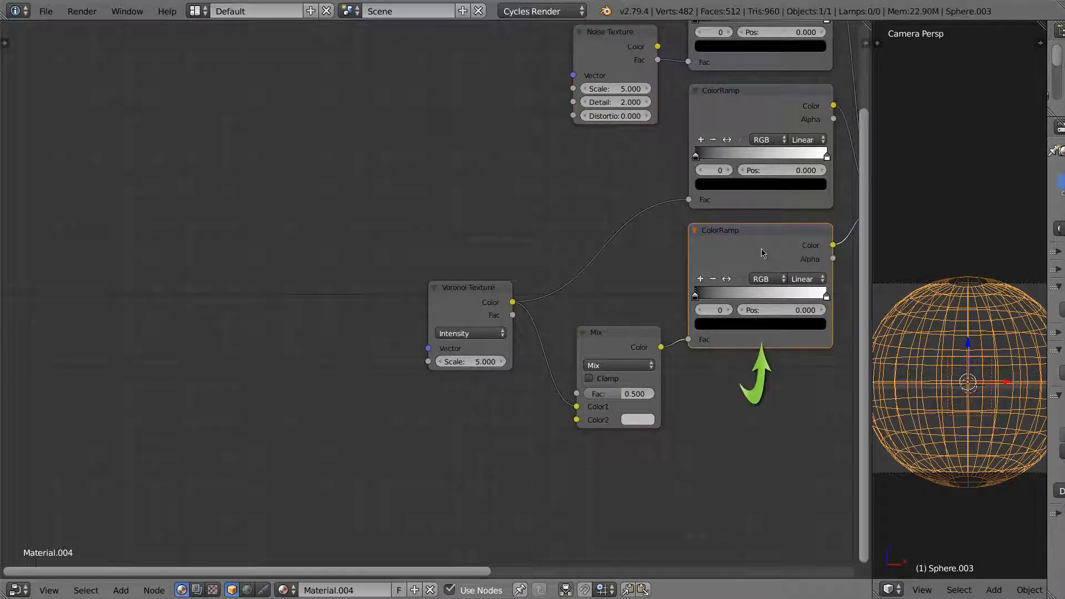
key(shift+d)
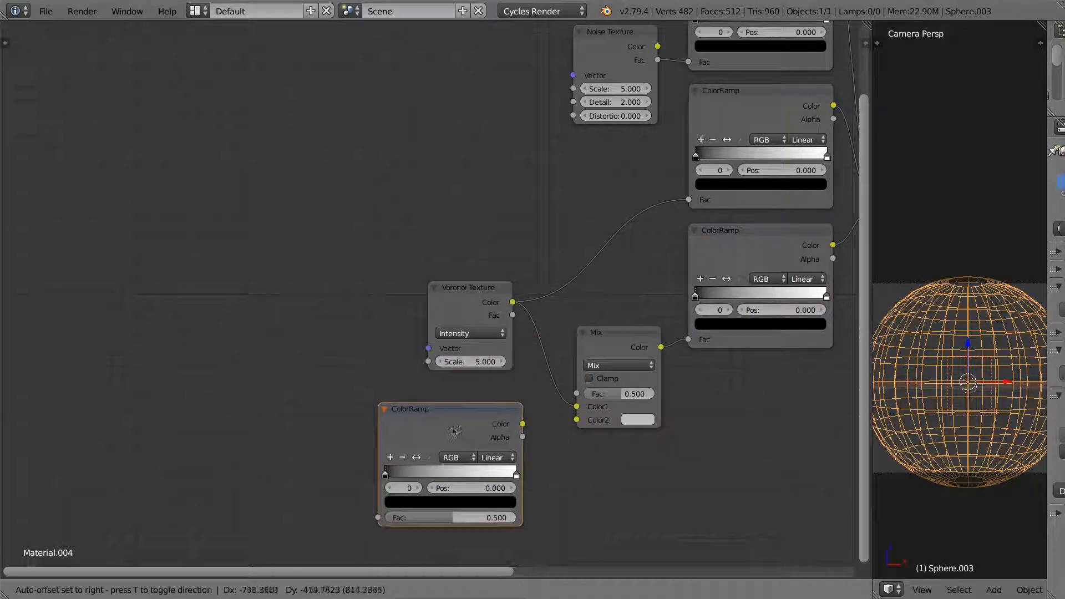
click(462, 425)
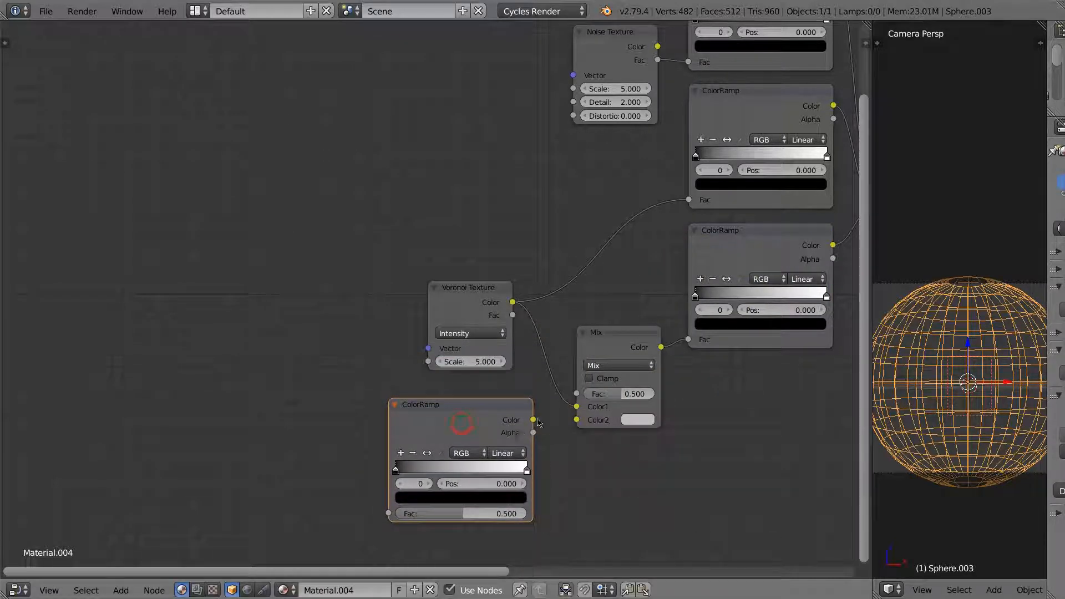
drag(533, 421, 577, 420)
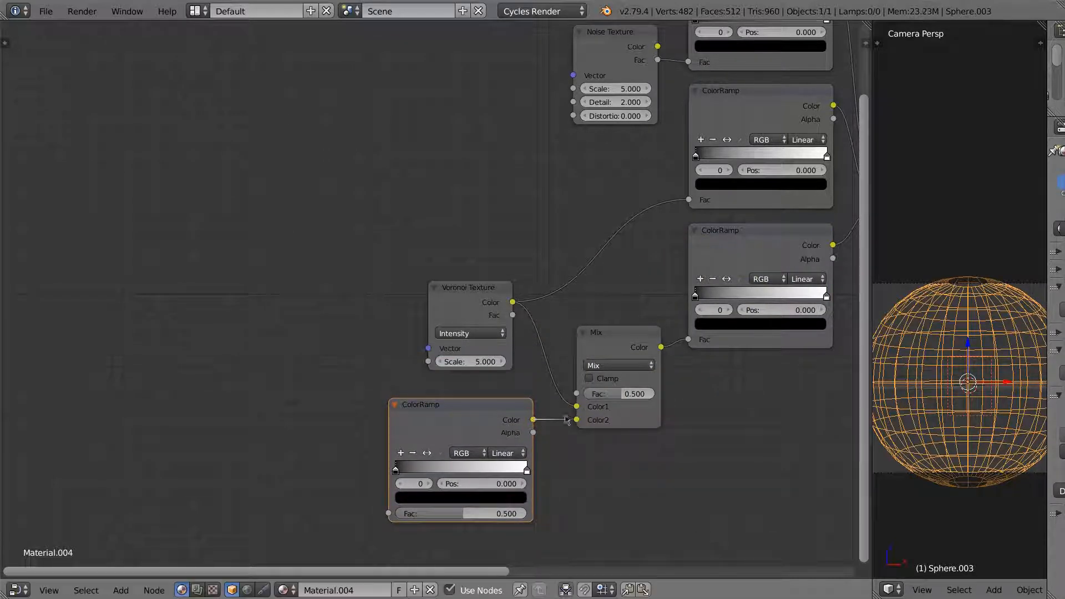
drag(500, 414, 503, 429)
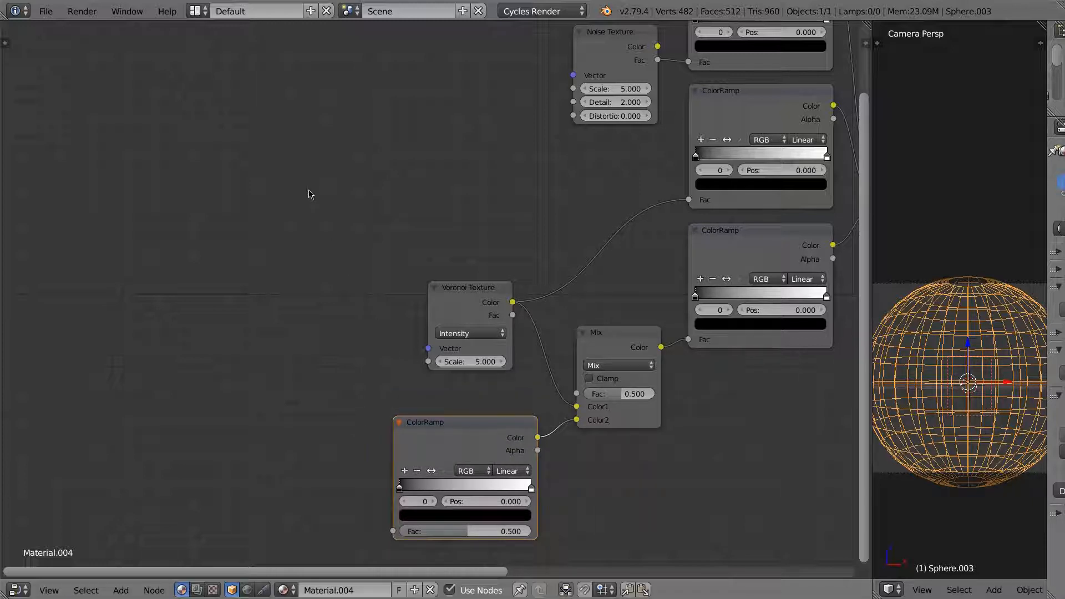
Duplicate the Noise Texture node and place the copy well before the Voronoi Texture
click(616, 52)
key(shift+d)
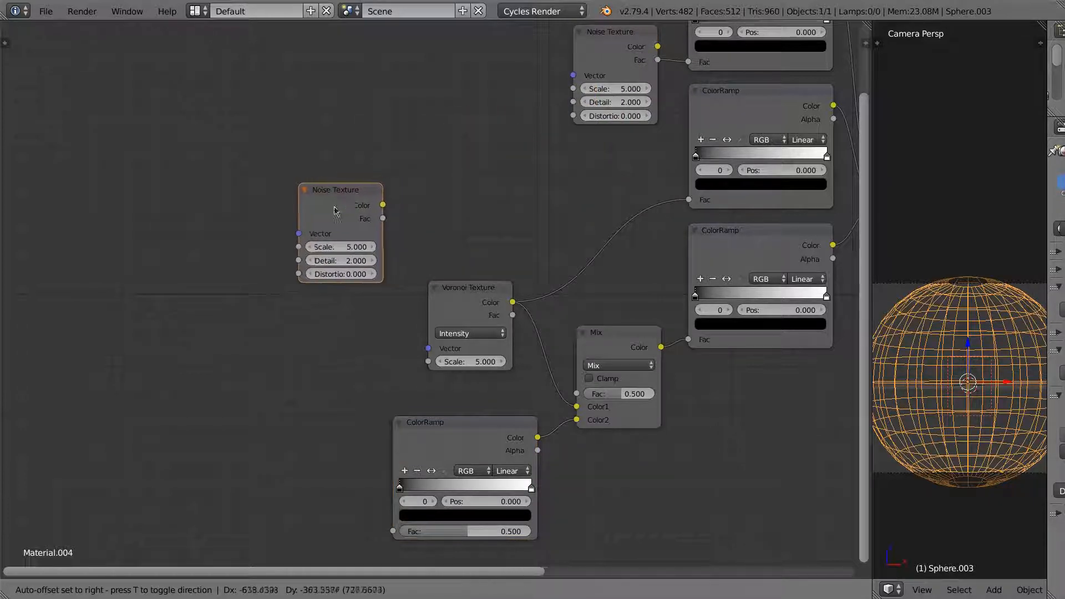
click(125, 255)
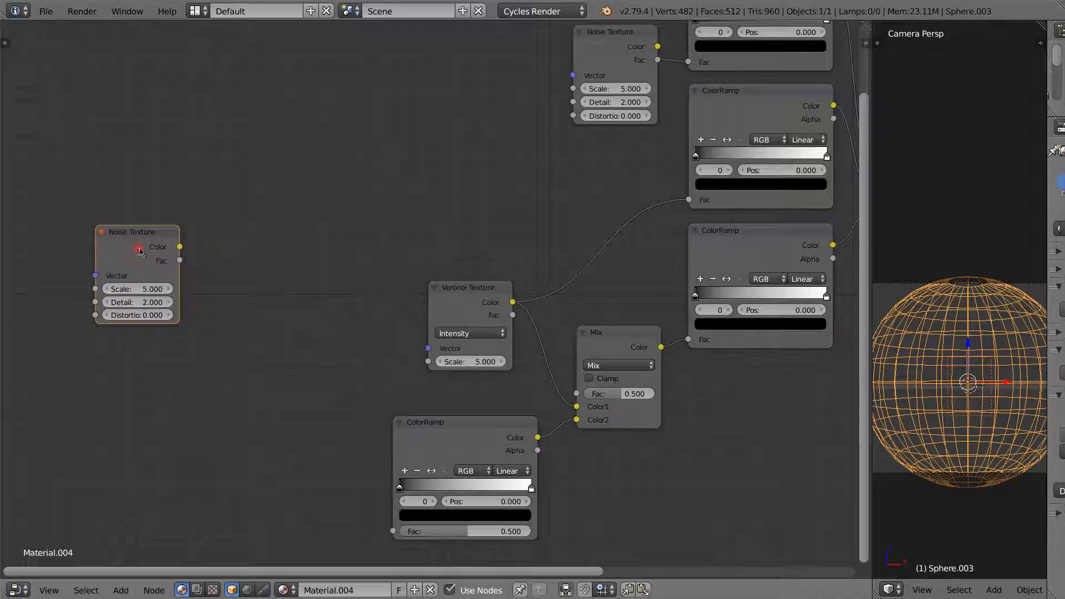
Add a Gradient Texture between the Noise Texture copy and the Voronoi Texture, and connect its Color output to the Voronoi's Vector input
middle_drag(202, 278, 235, 220)
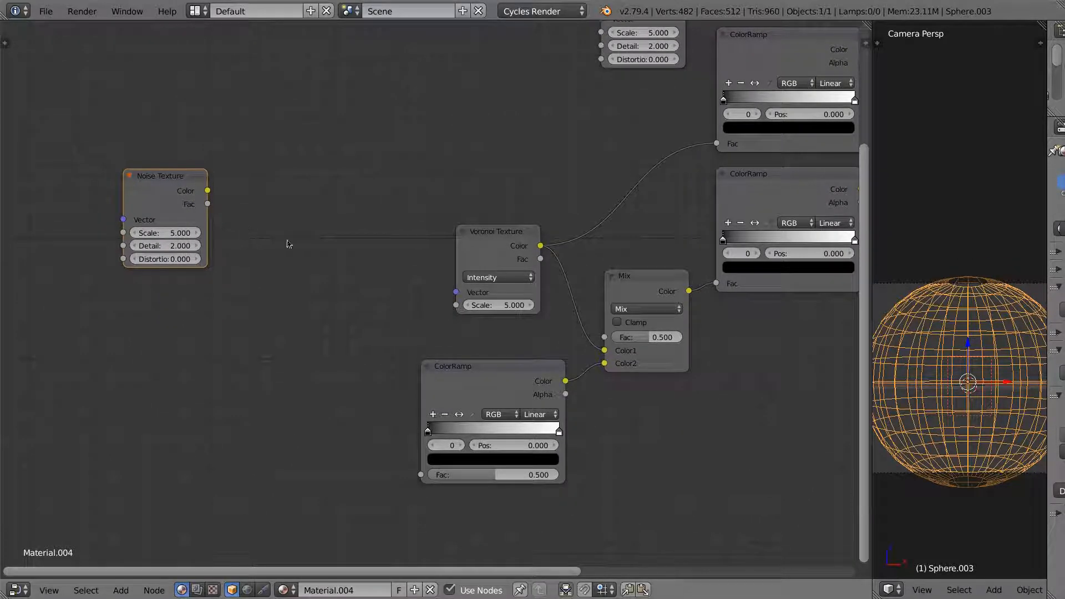
key(shift+a)
mouse_move(349, 270)
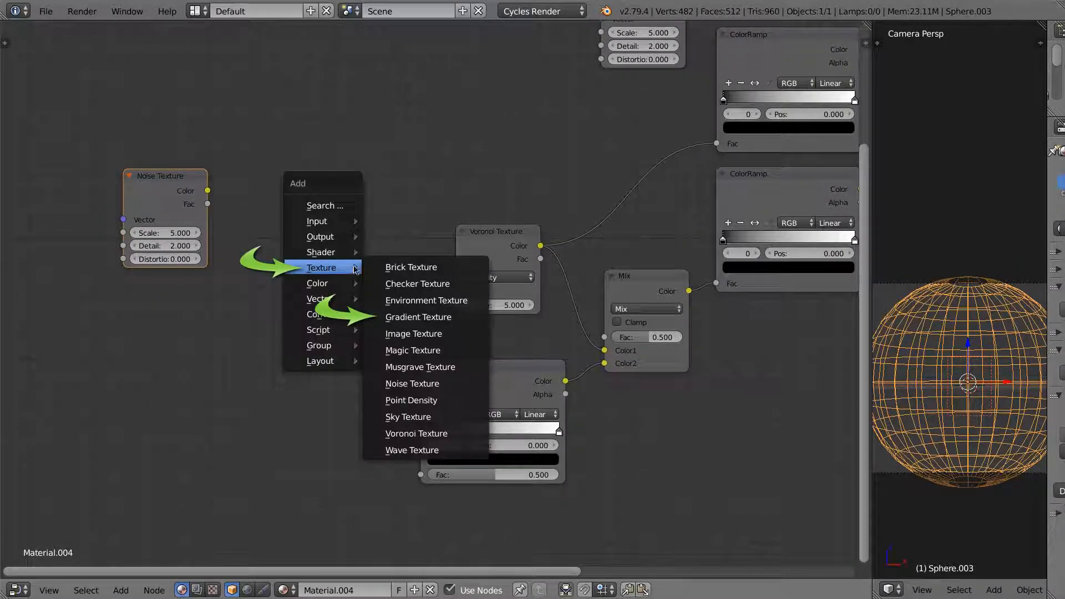
click(391, 316)
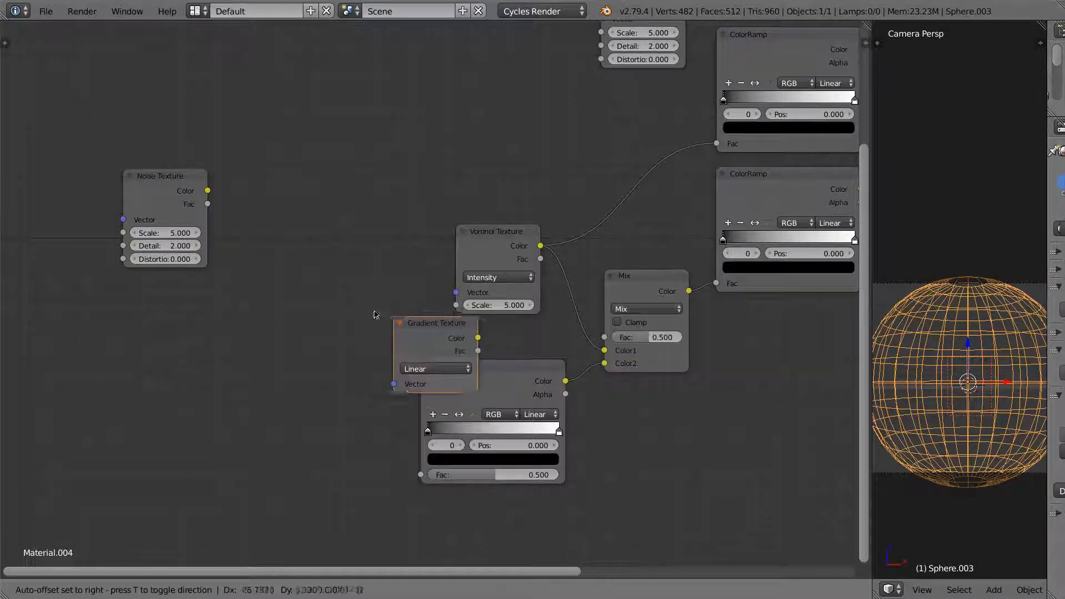
click(334, 202)
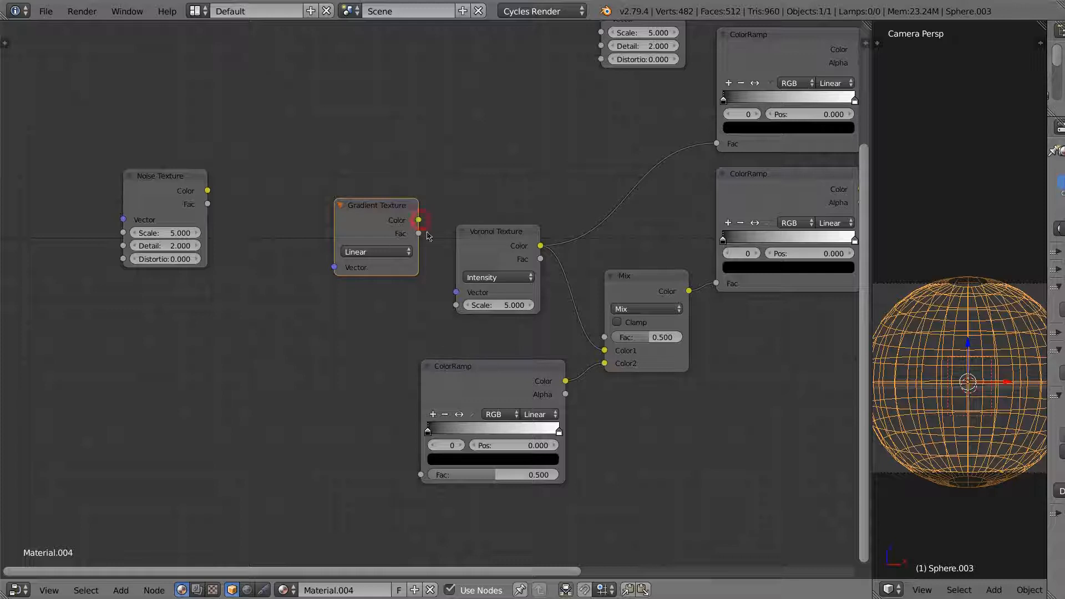
drag(429, 236, 454, 292)
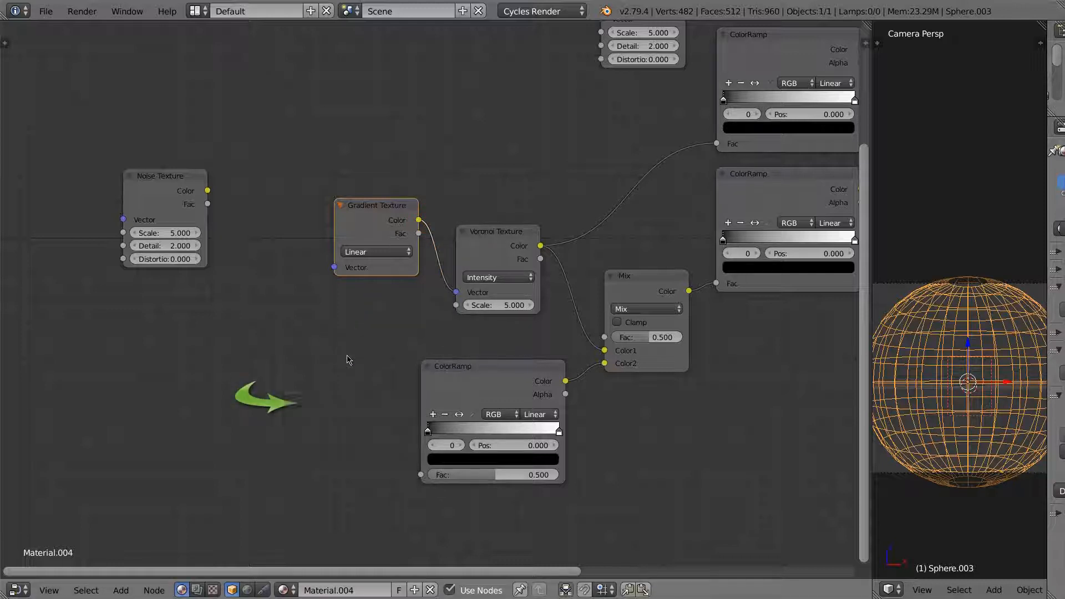
Add a Math node below the Gradient Texture and connect its Value output to the Voronoi Texture's Scale input
key(shift+a)
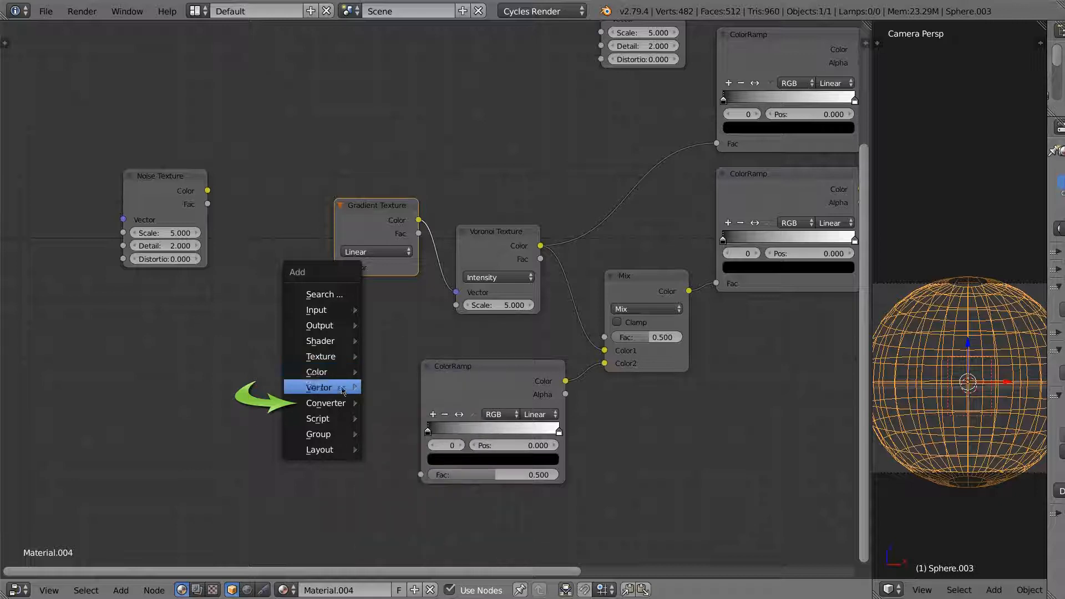
mouse_move(343, 403)
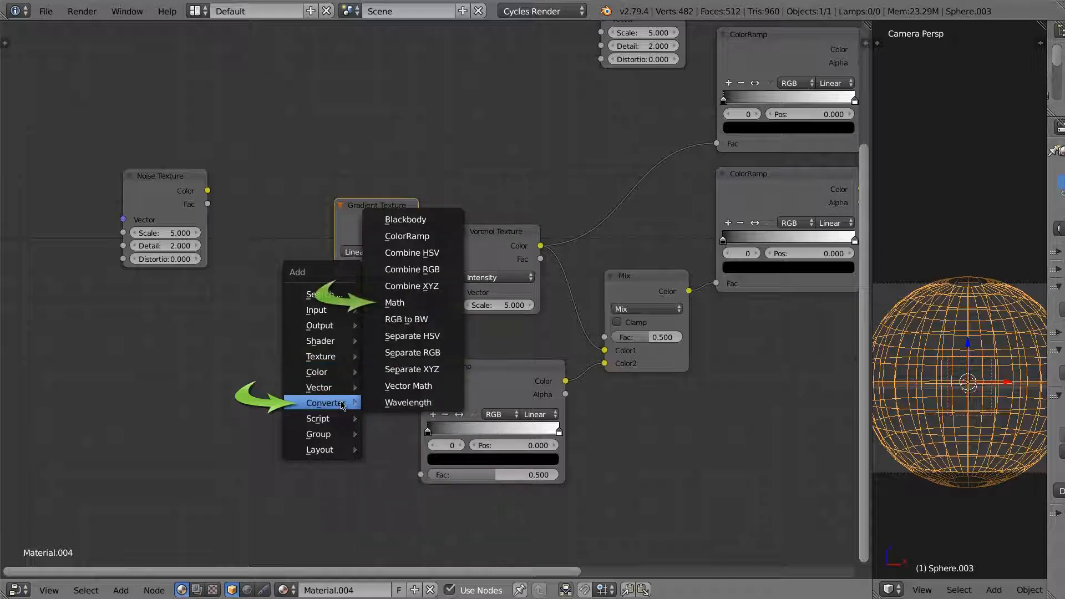
click(409, 302)
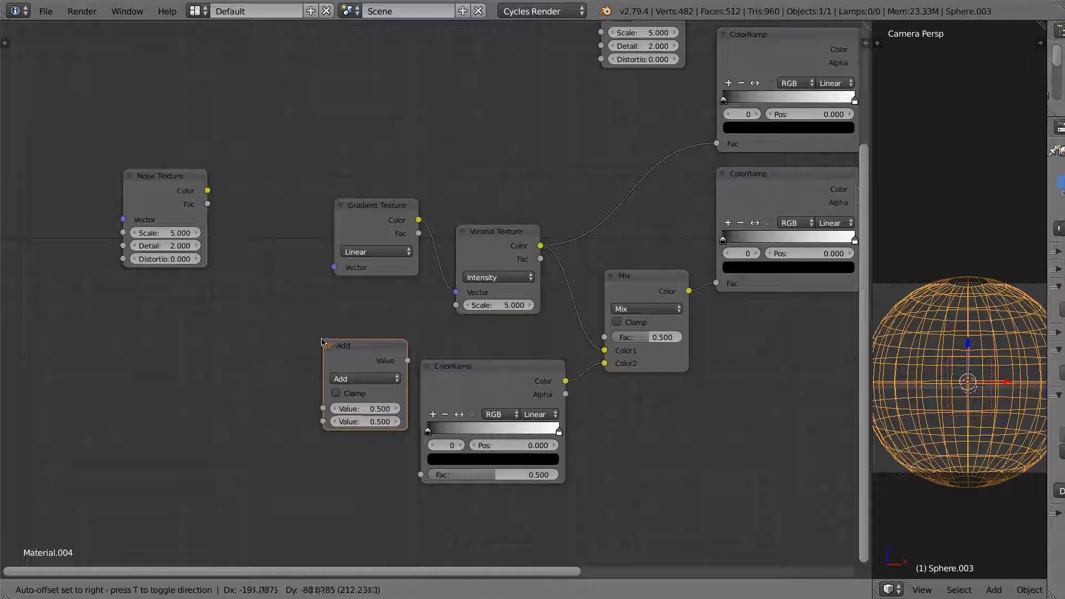
click(341, 276)
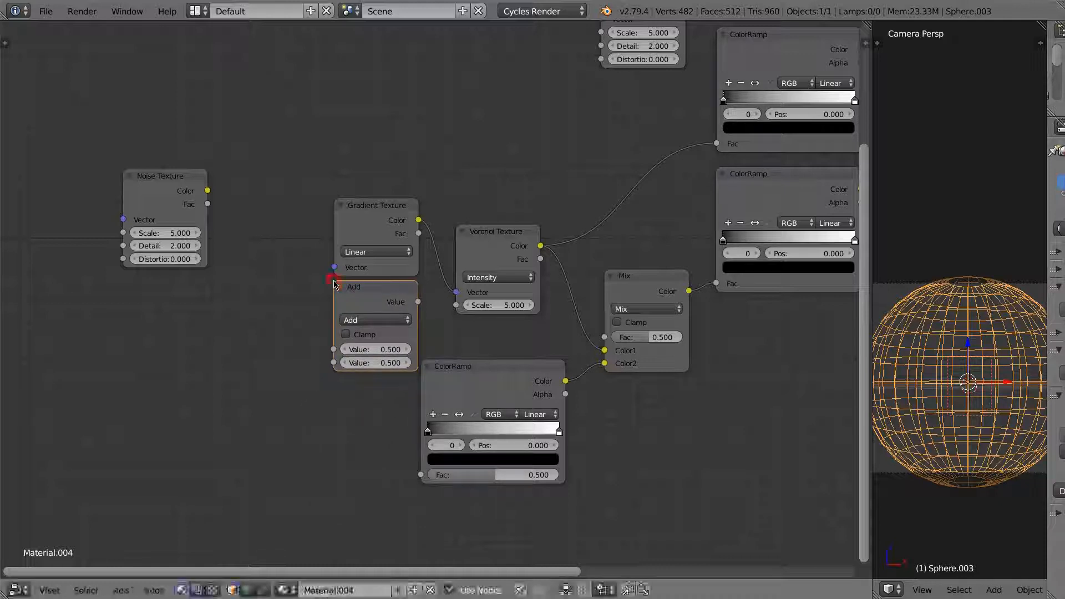
drag(419, 305, 453, 306)
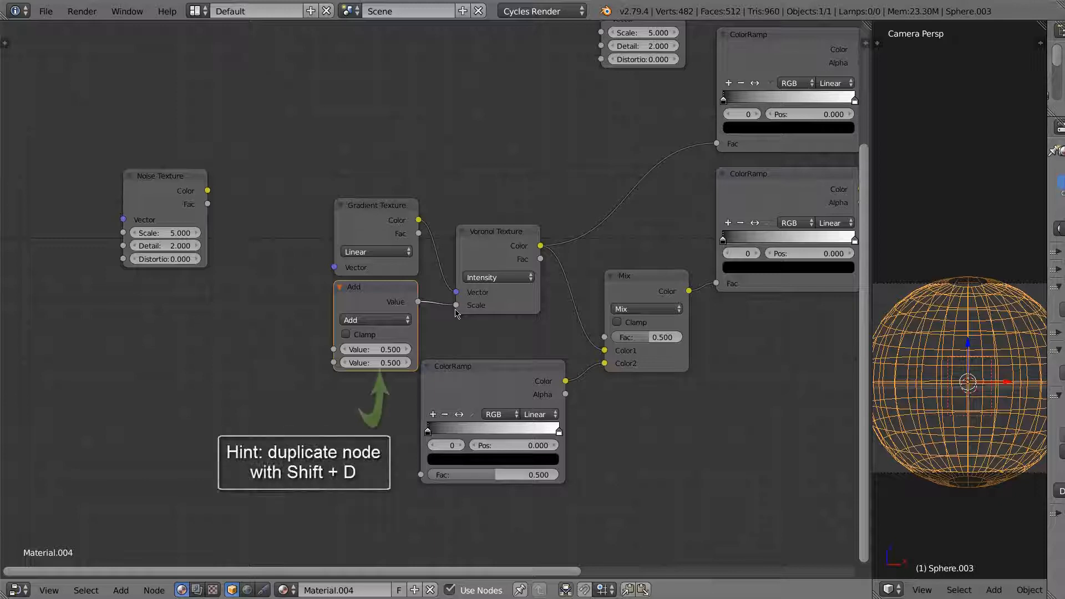
Duplicate the Math node, place the copy before it and connect its Value output to the original's first Value input
key(shift+d)
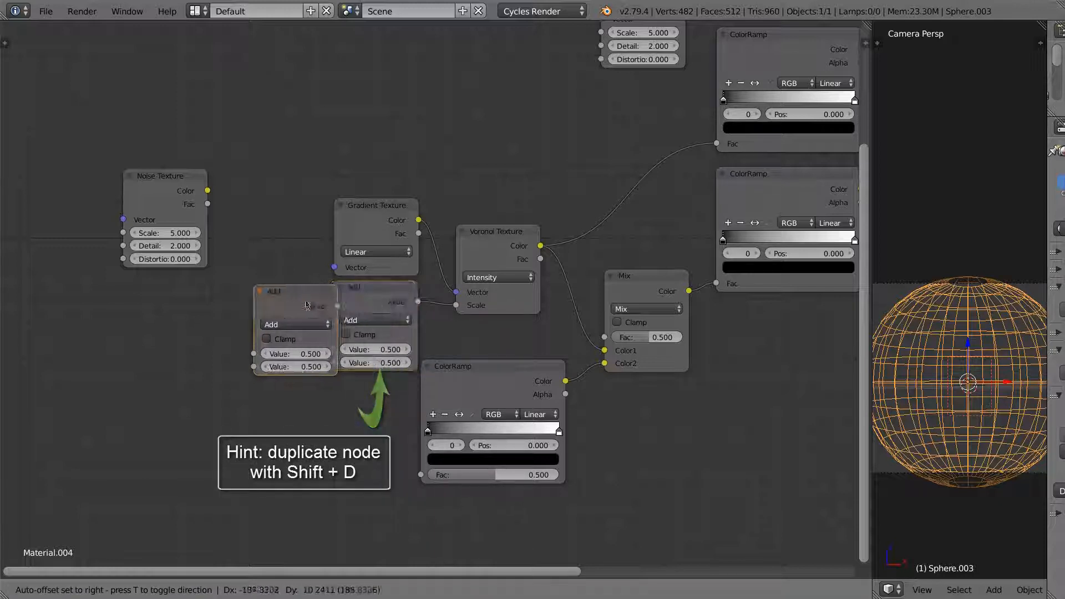
click(281, 302)
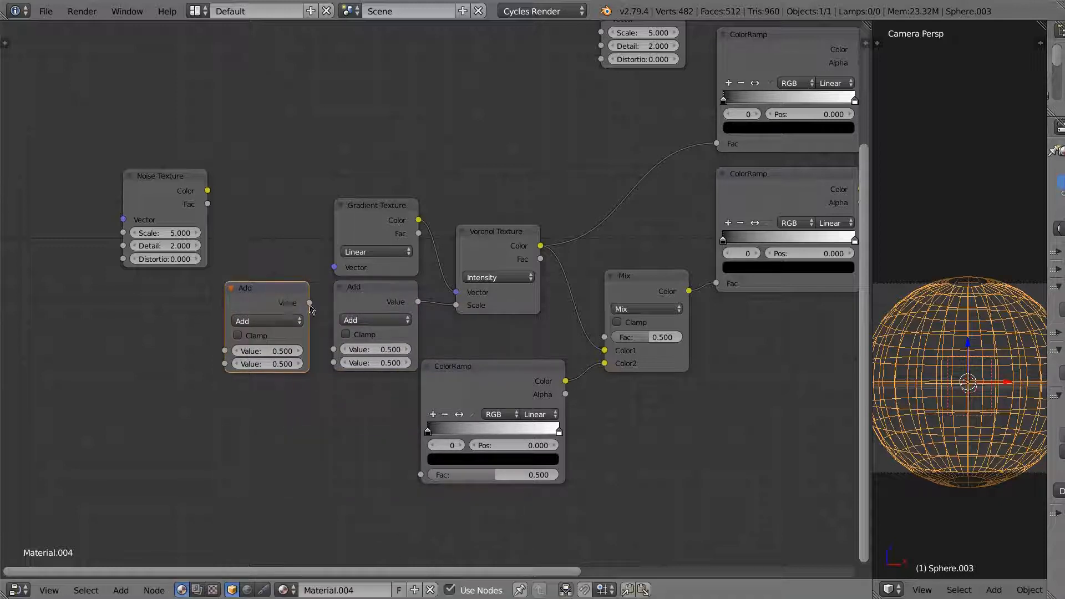
drag(310, 303, 333, 349)
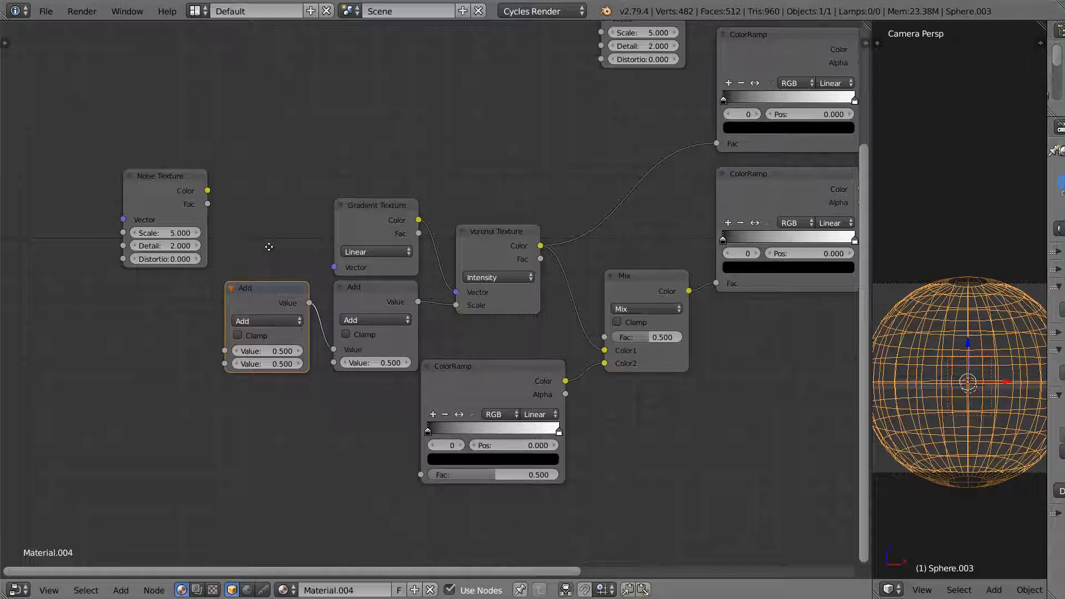
Move the Noise Texture copy closer to the duplicated Math node and connect its Fac output to that node's first Value input
middle_drag(269, 246, 561, 264)
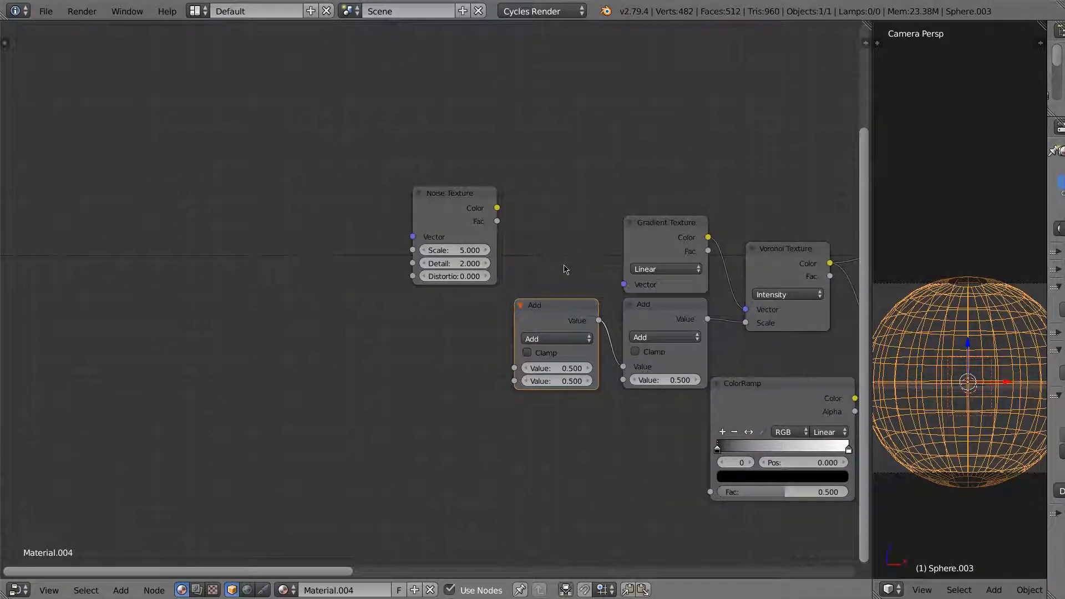
drag(460, 208, 452, 277)
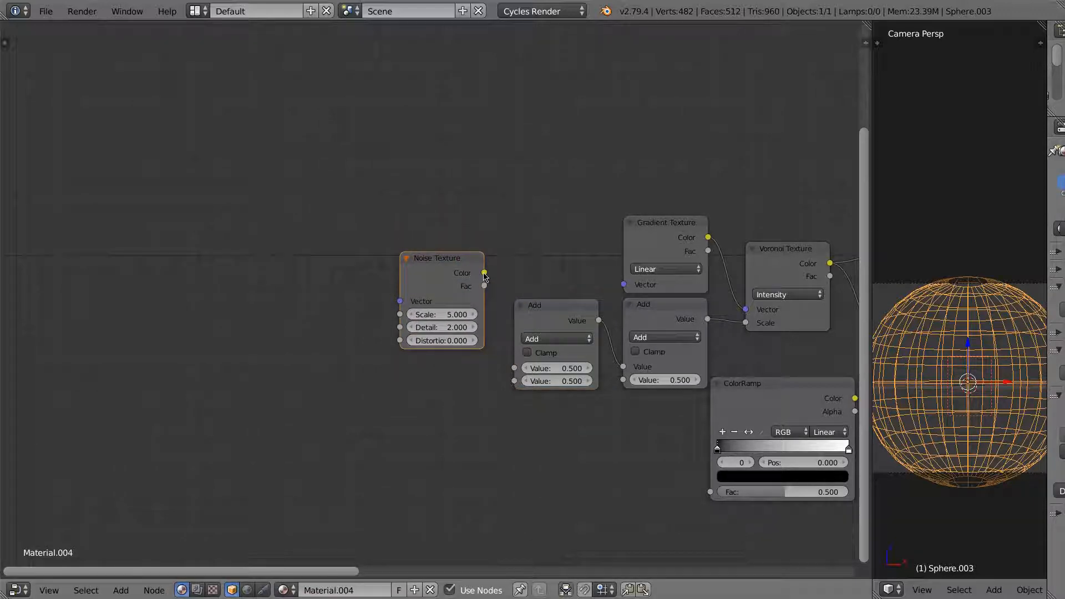
drag(487, 279, 515, 369)
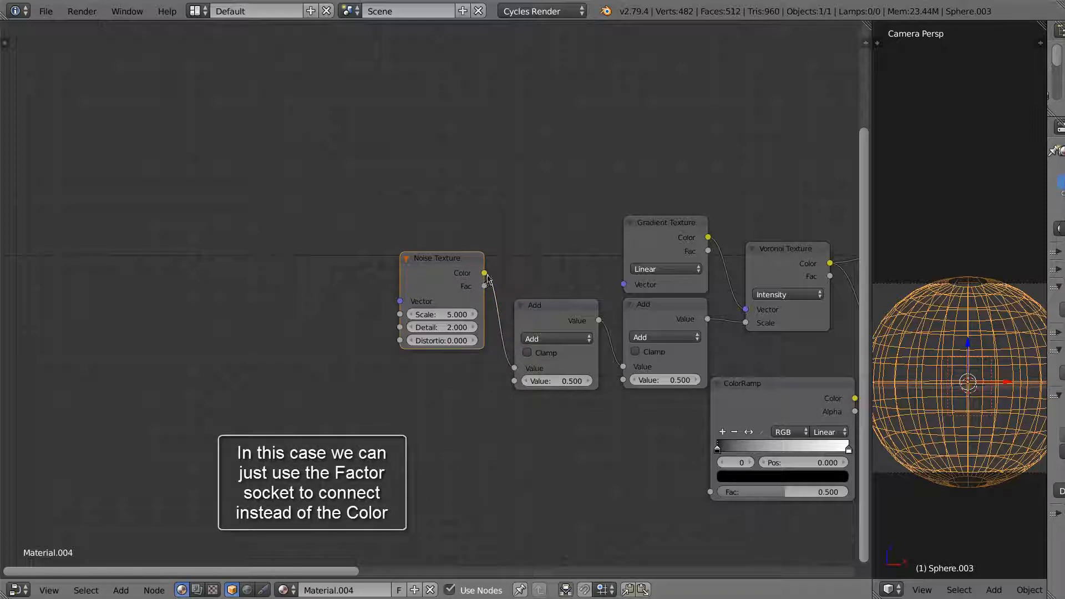
drag(486, 287, 510, 273)
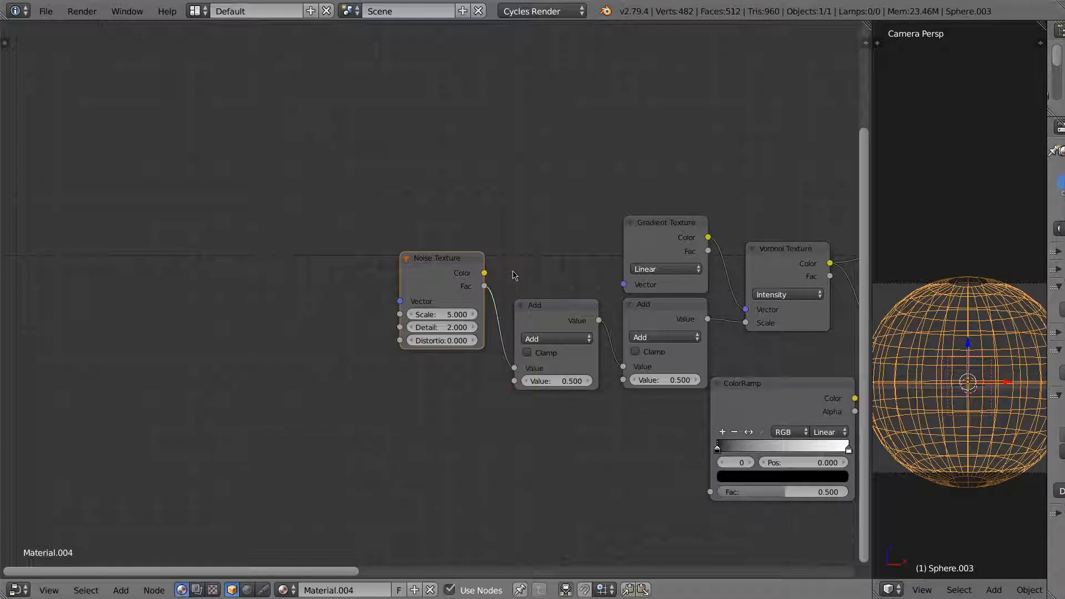
Duplicate that Math node below the Noise Texture and connect the copy's Value output to the second Value input of the node it was copied from
click(560, 321)
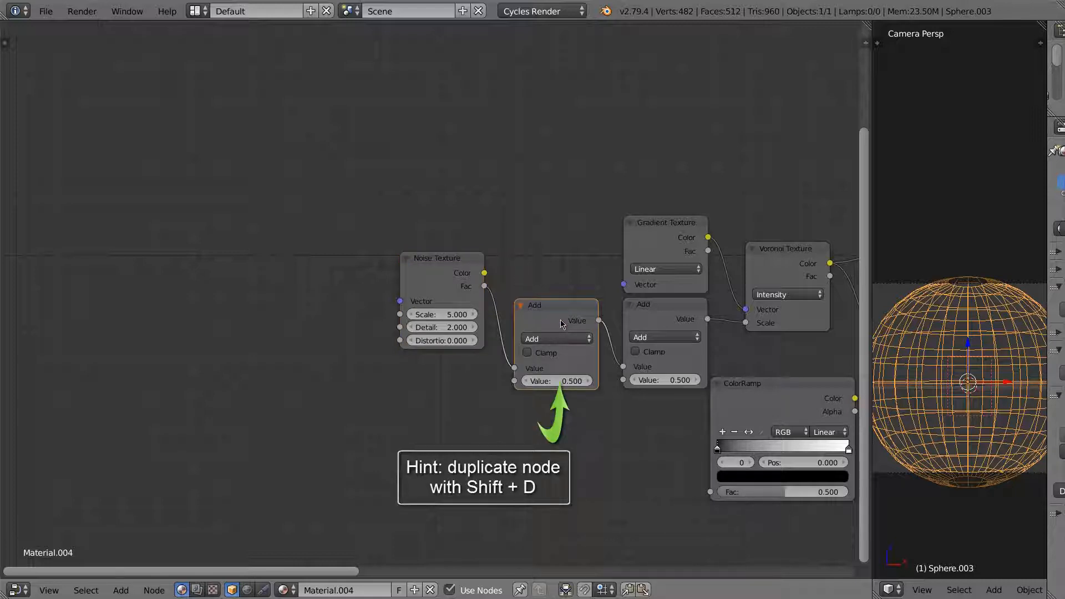
key(shift+d)
click(444, 384)
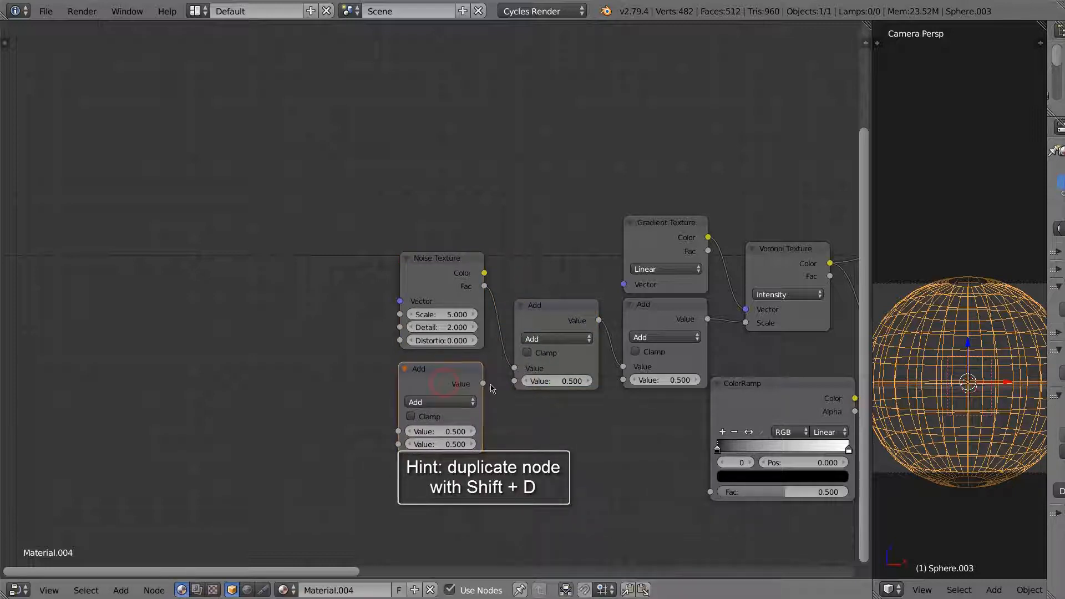
drag(483, 383, 513, 382)
Duplicate the Math node below the Noise Texture twice and stack the two copies before the Noise Texture
middle_drag(339, 354, 444, 361)
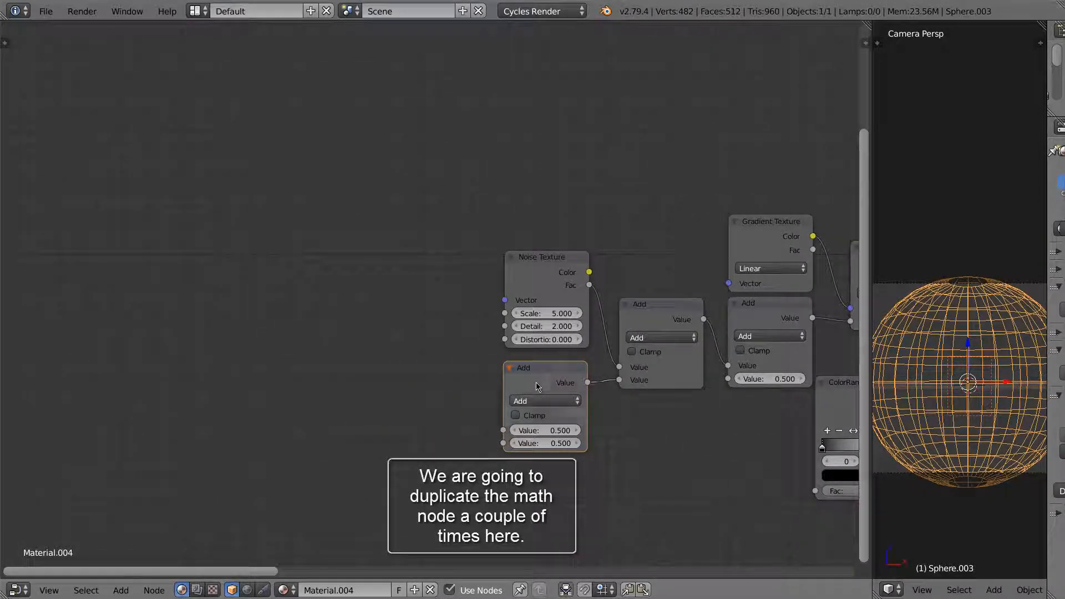
key(shift+d)
click(408, 262)
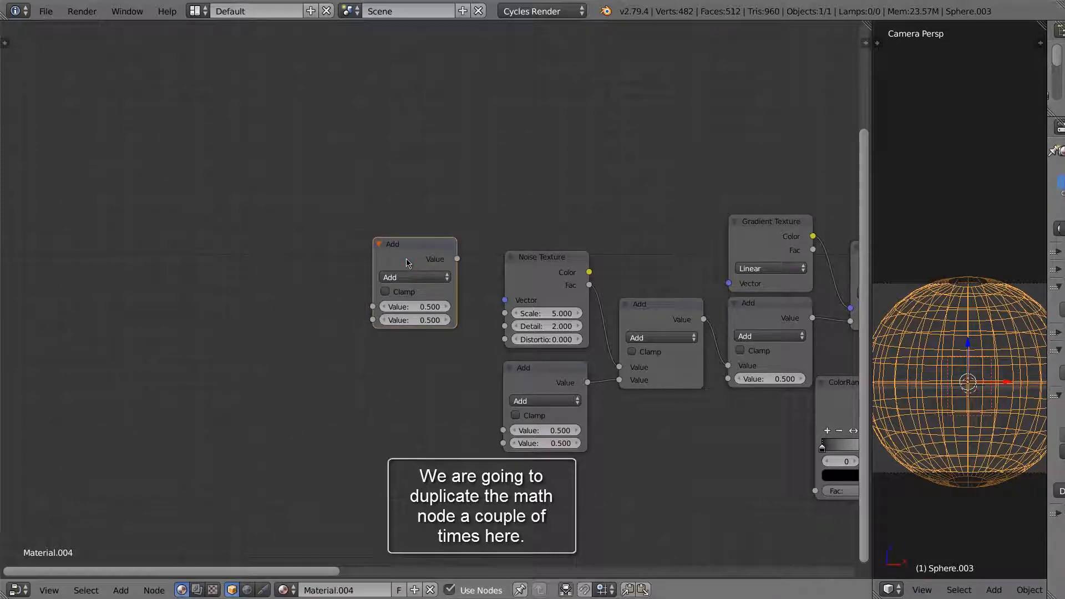
key(shift+d)
click(407, 366)
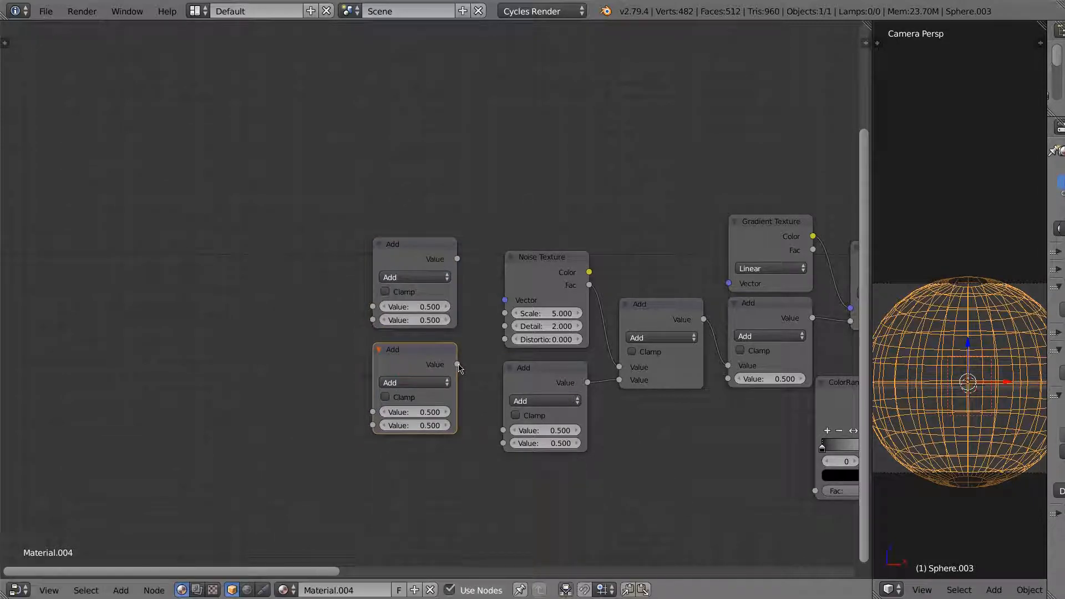
Connect the lower stacked Math node to the Noise Texture's Distortion and the second Value of the Math node beneath it, and the upper one to Vector
drag(458, 365, 504, 338)
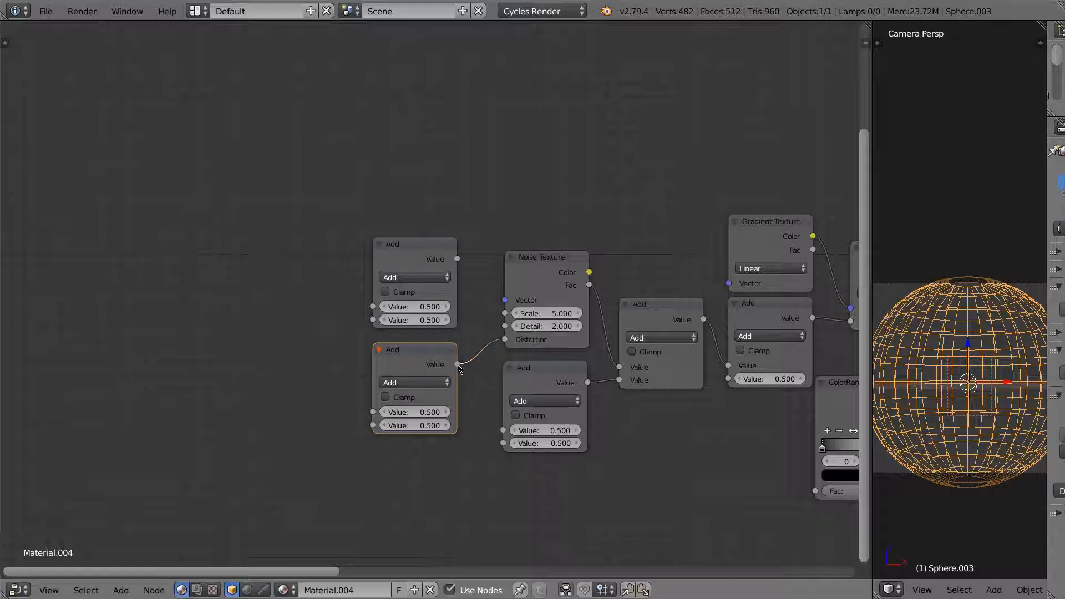
drag(458, 365, 469, 378)
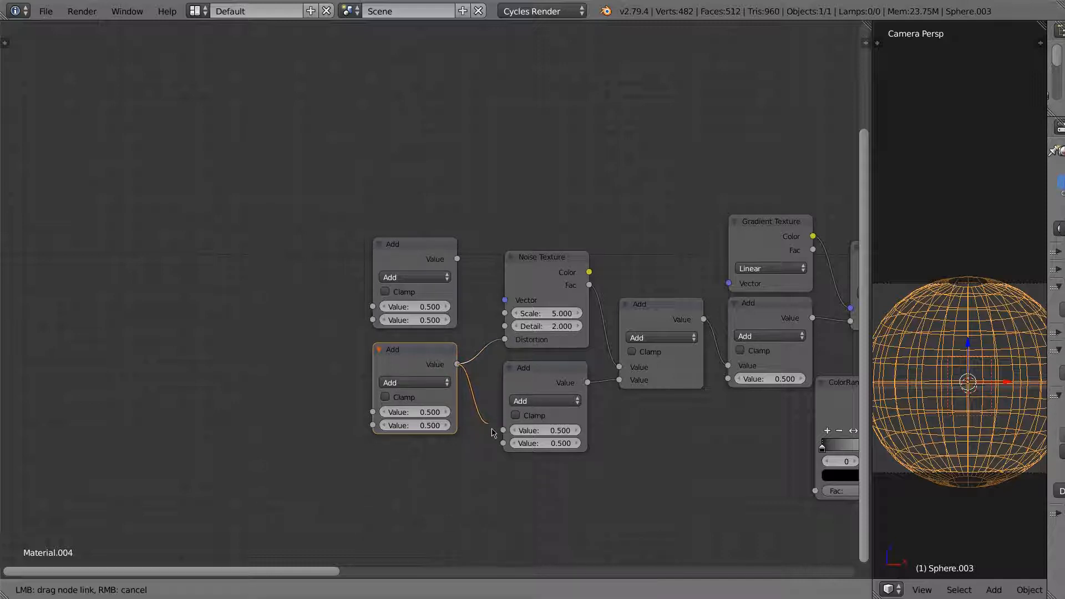
drag(492, 433, 502, 442)
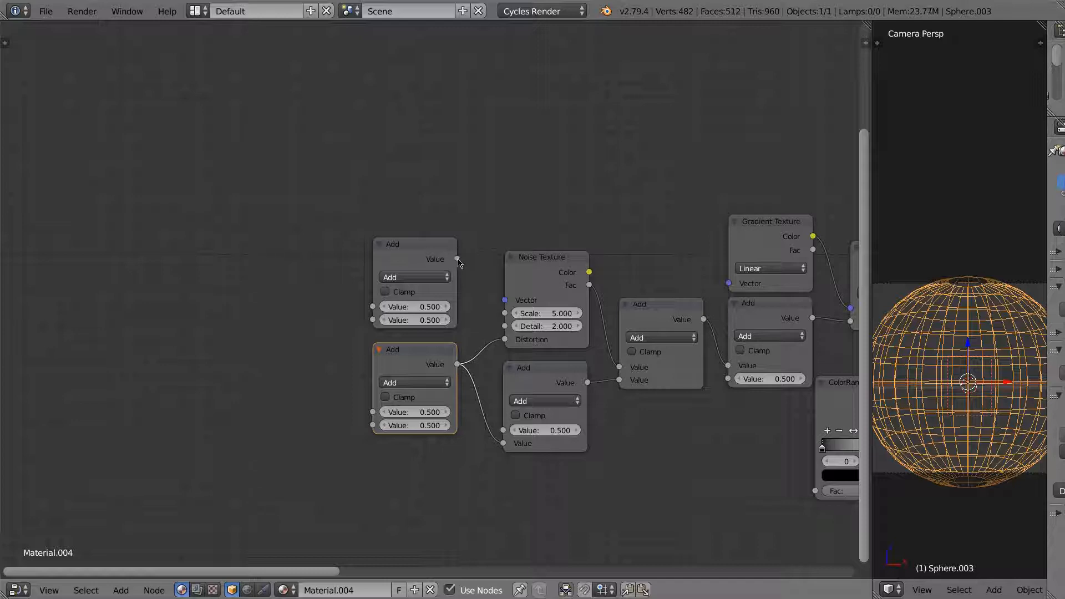
drag(466, 270, 504, 300)
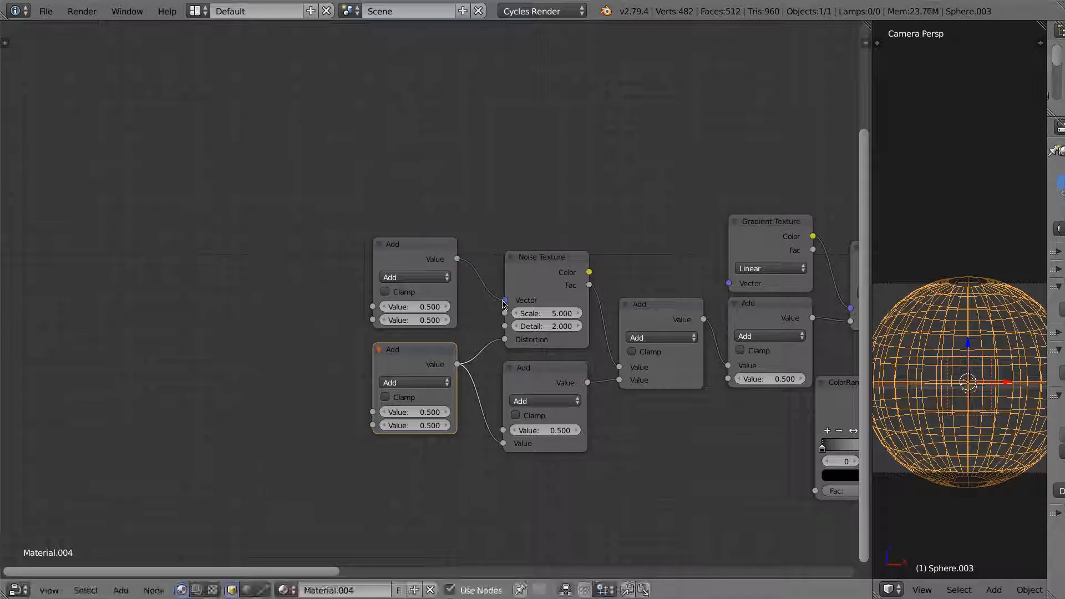
Duplicate the lower stacked Math node twice, stack the copies before it and connect the upper to its first Value input, the lower to its second
middle_drag(315, 261, 472, 259)
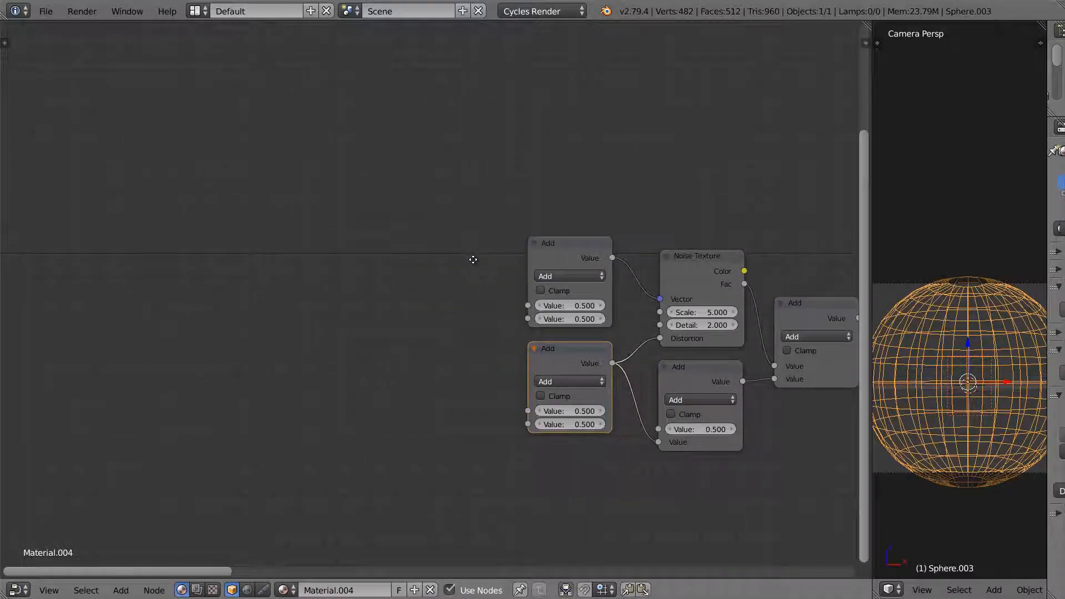
key(shift+d)
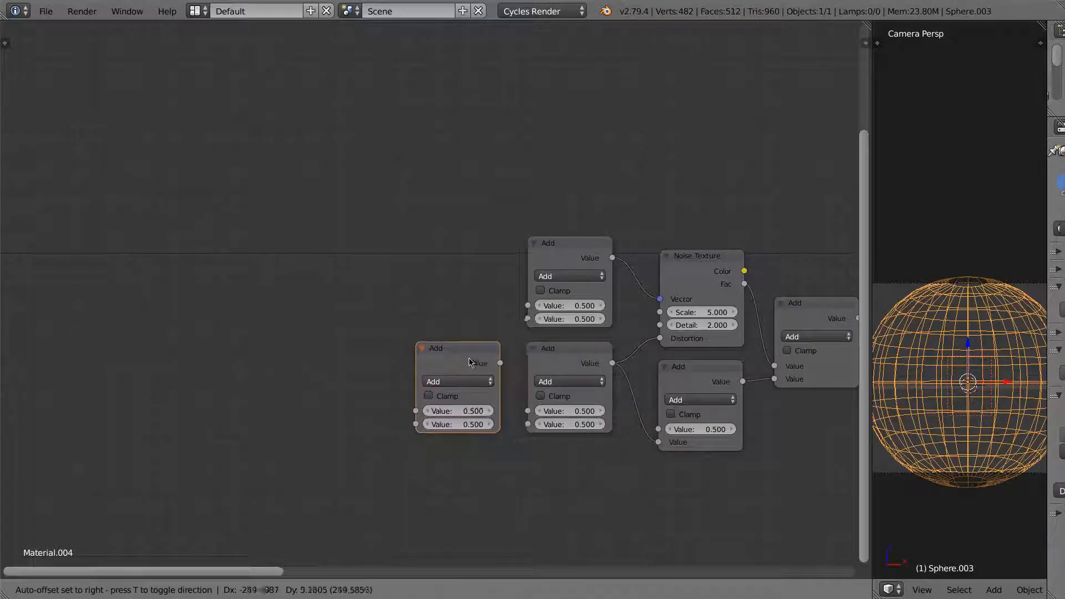
click(468, 364)
key(shift+d)
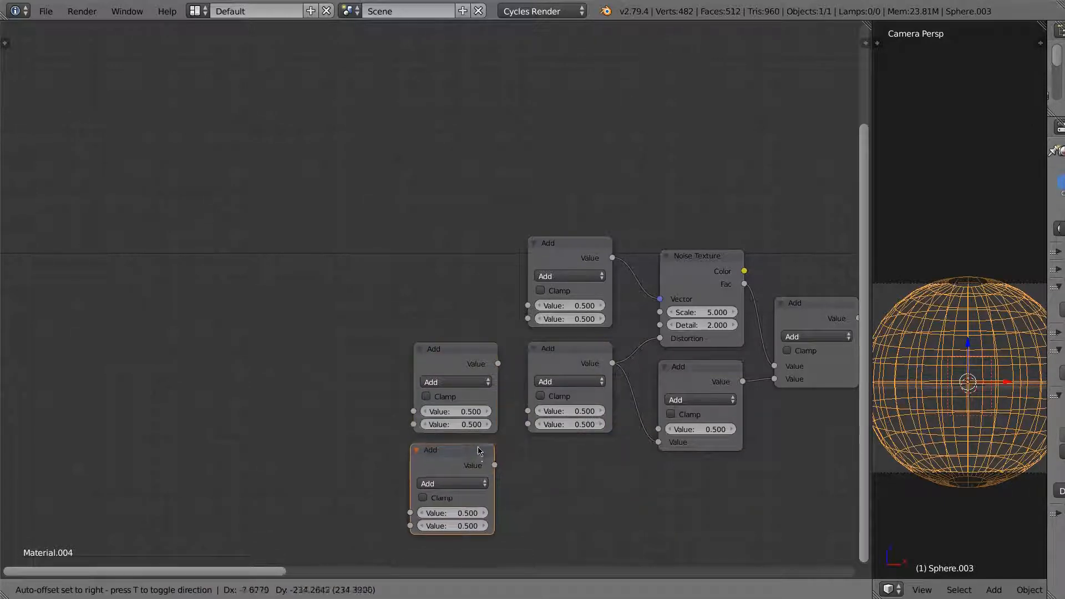
click(497, 463)
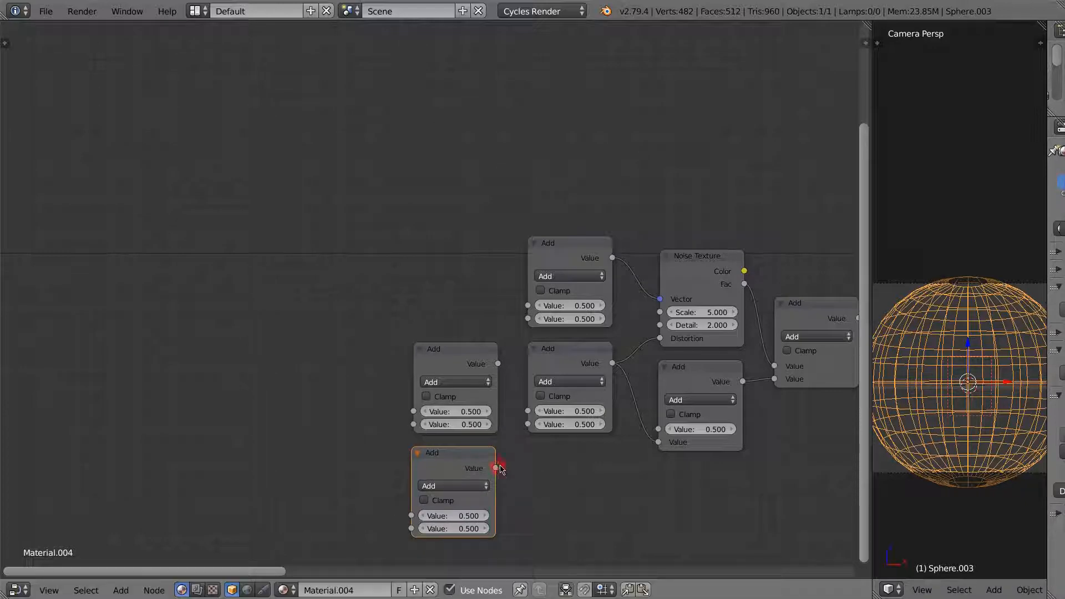
drag(497, 468, 528, 424)
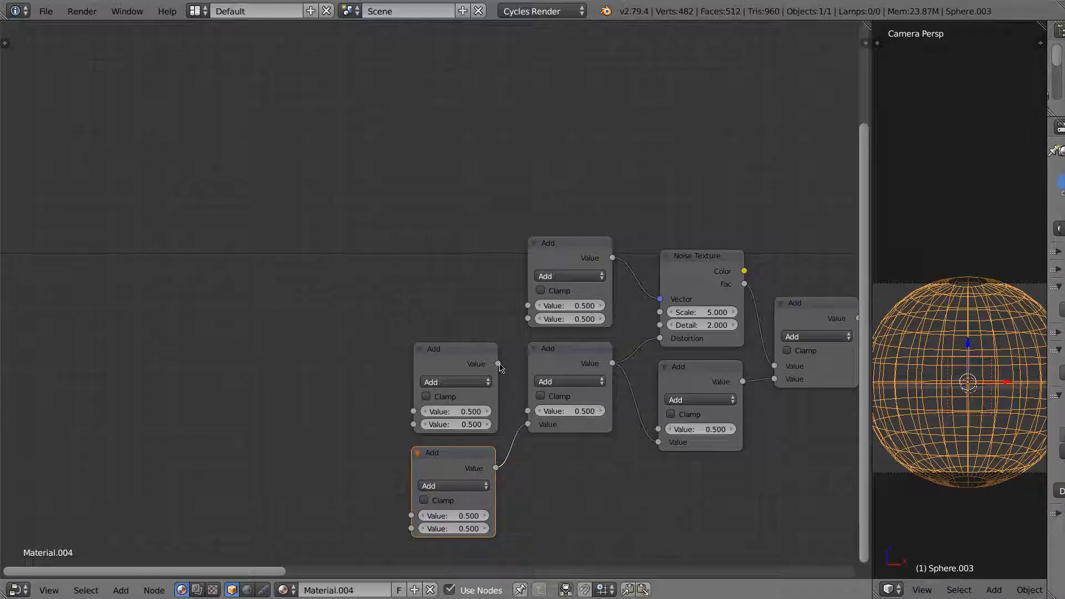
drag(499, 364, 507, 380)
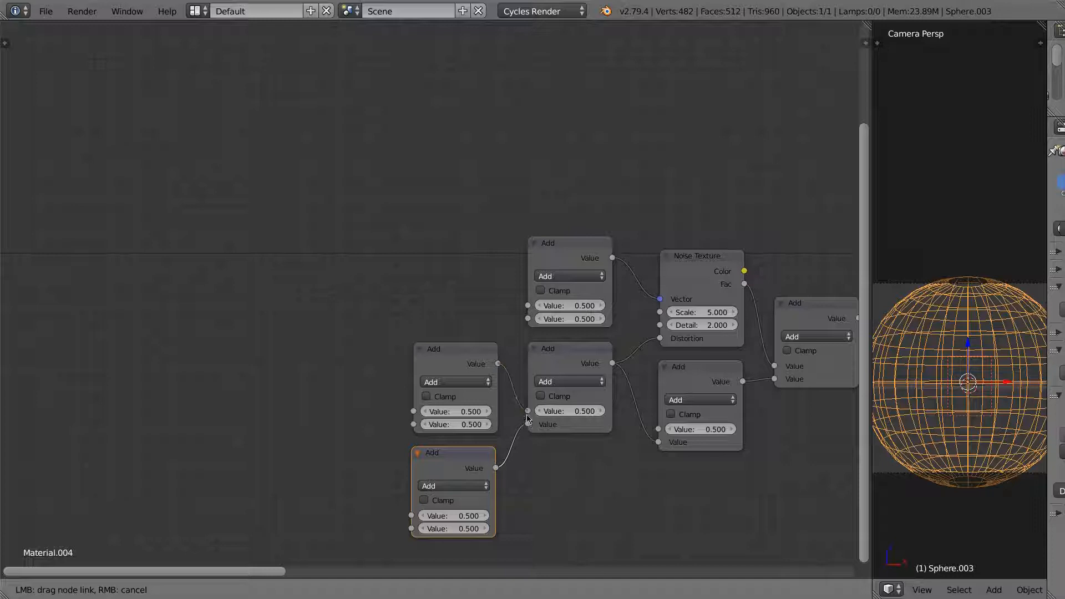
drag(527, 419, 528, 411)
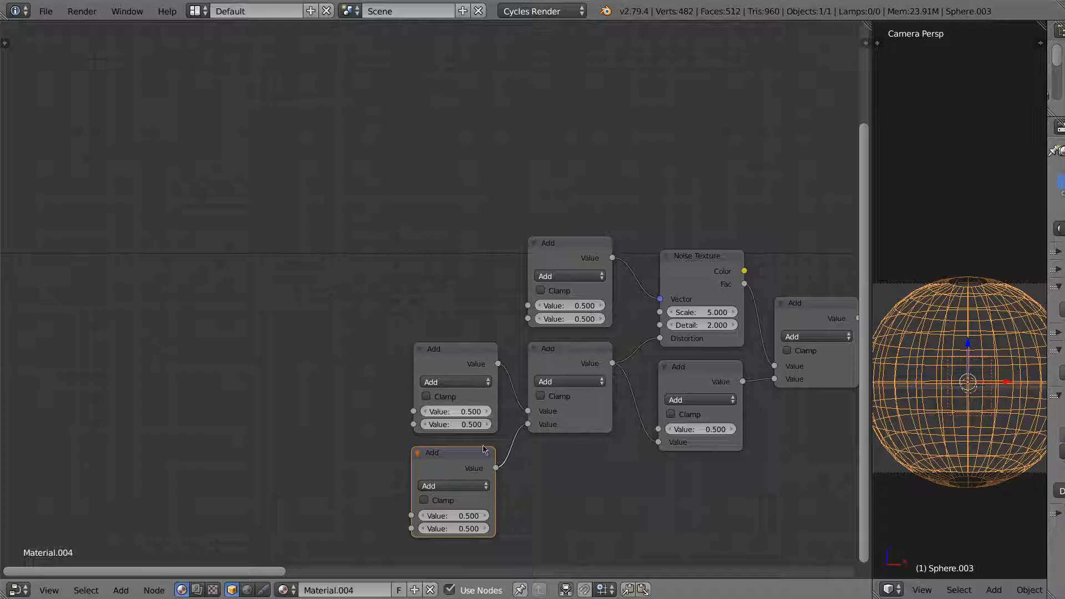
Duplicate the selected Math node, place the copy at the top and connect it to the first Value of the Math node feeding the Noise Texture's Vector
key(shift+d)
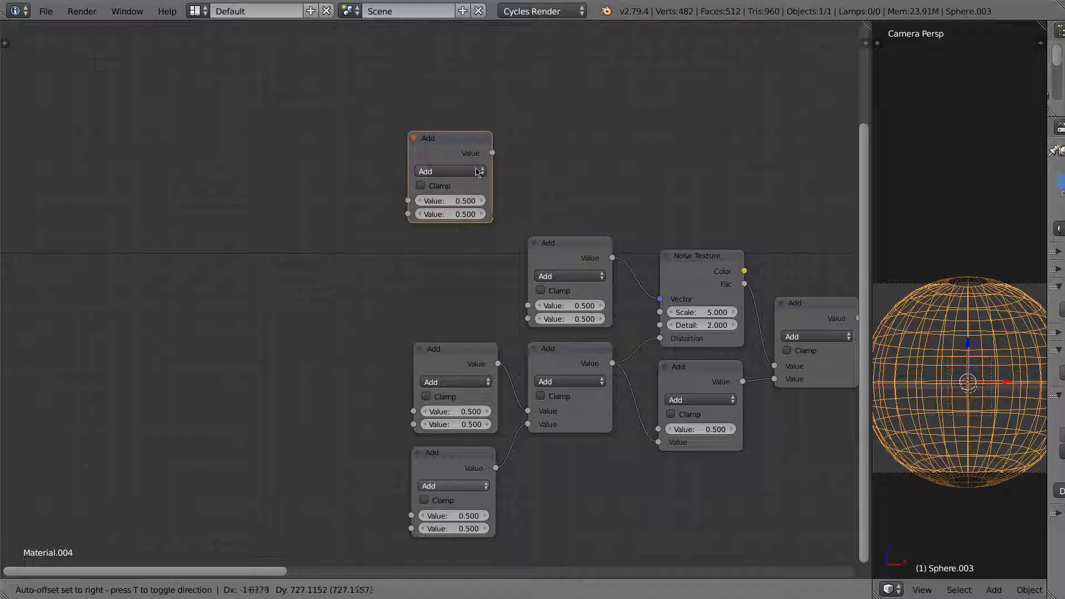
click(478, 171)
drag(493, 153, 527, 309)
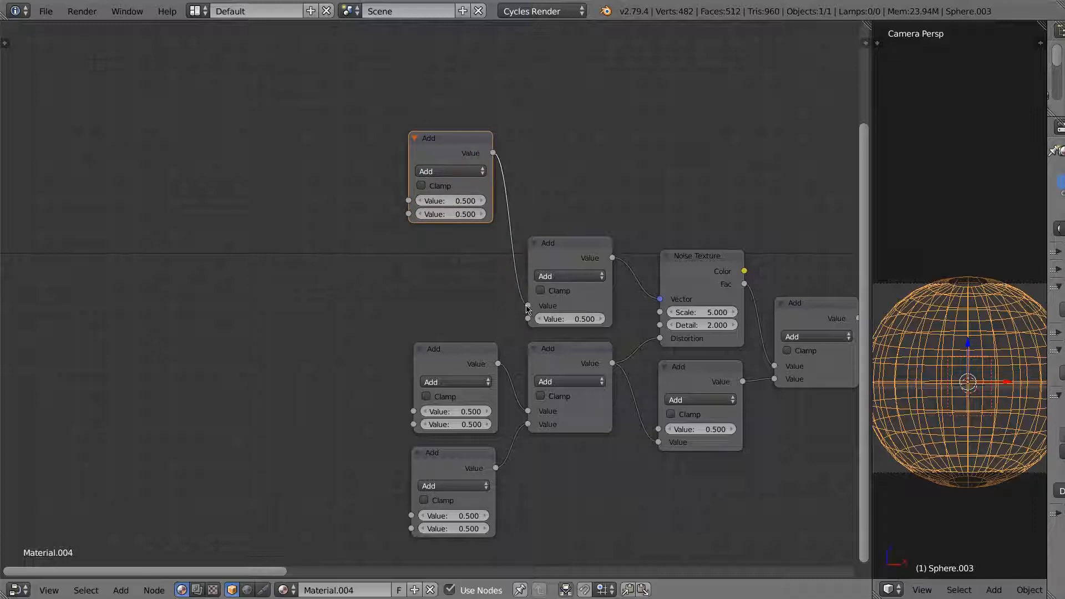
Duplicate the Noise Texture below the topmost Math node and connect the copy's Fac to the second Value of the Math node driving the original's Vector
click(715, 272)
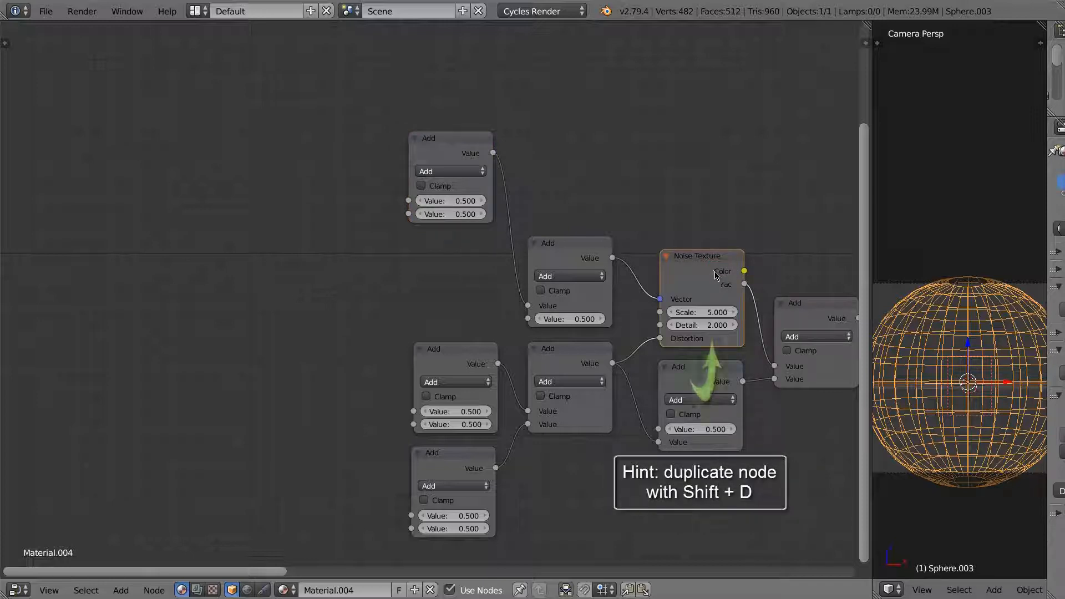
key(shift+d)
click(469, 257)
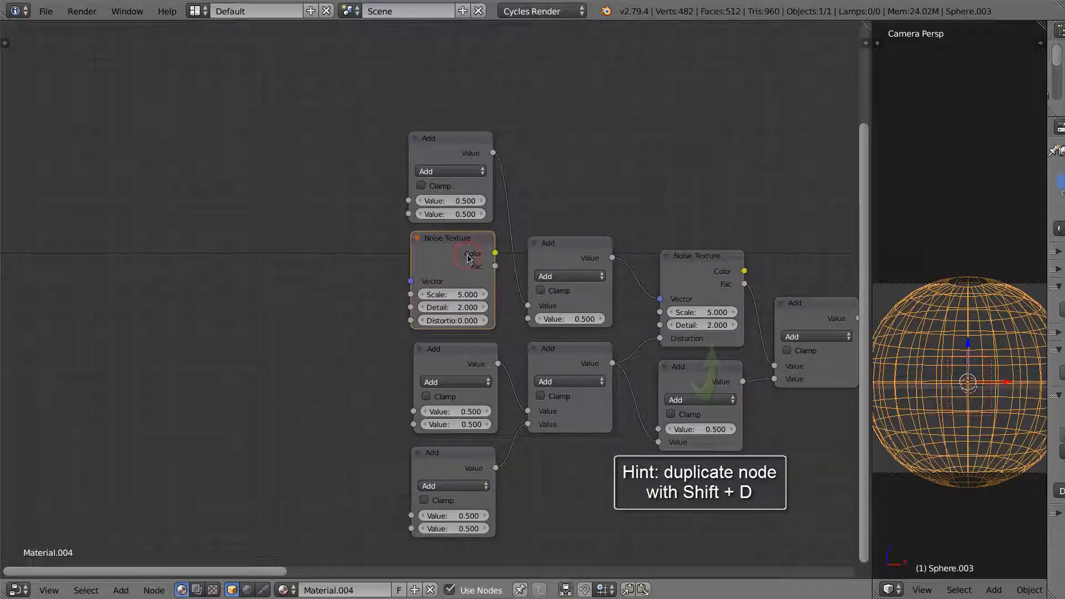
click(495, 267)
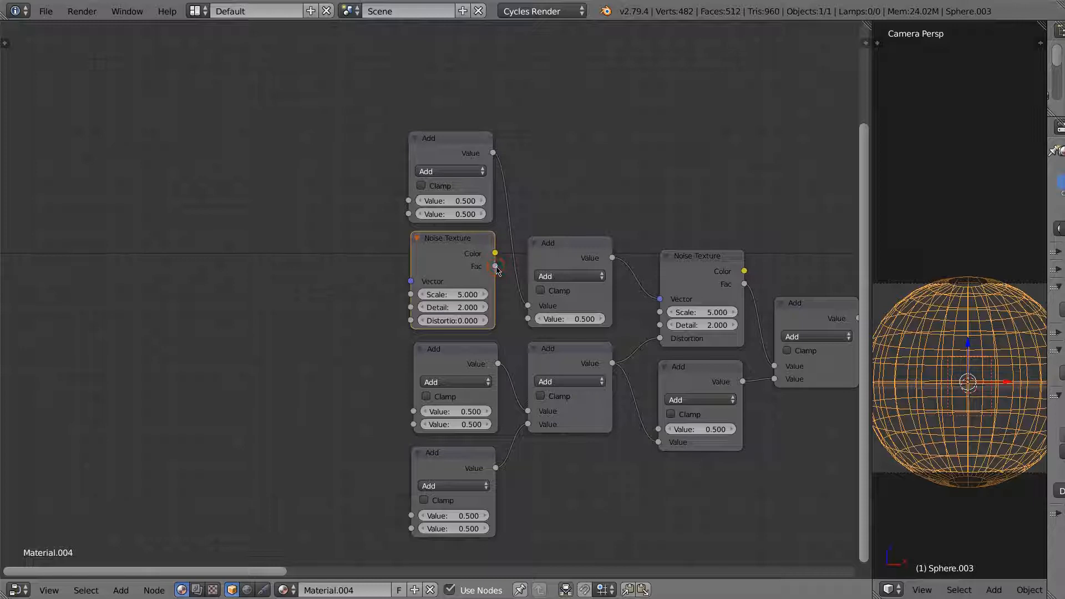
drag(495, 266, 526, 321)
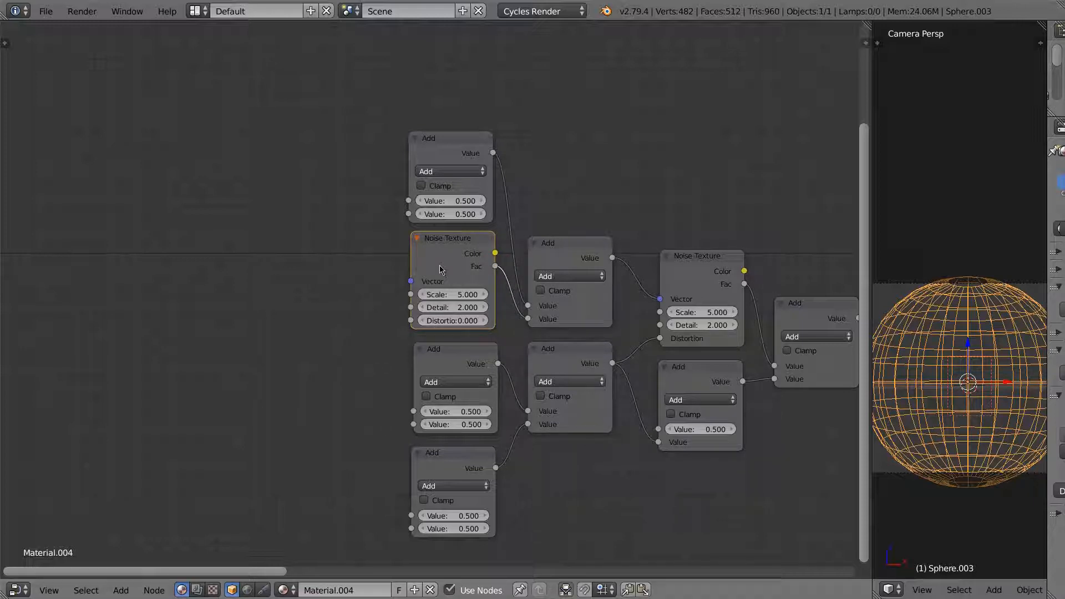
Duplicate the new Noise Texture, place the copy before the topmost Math node and connect its Fac to that node's first Value input
key(shift+d)
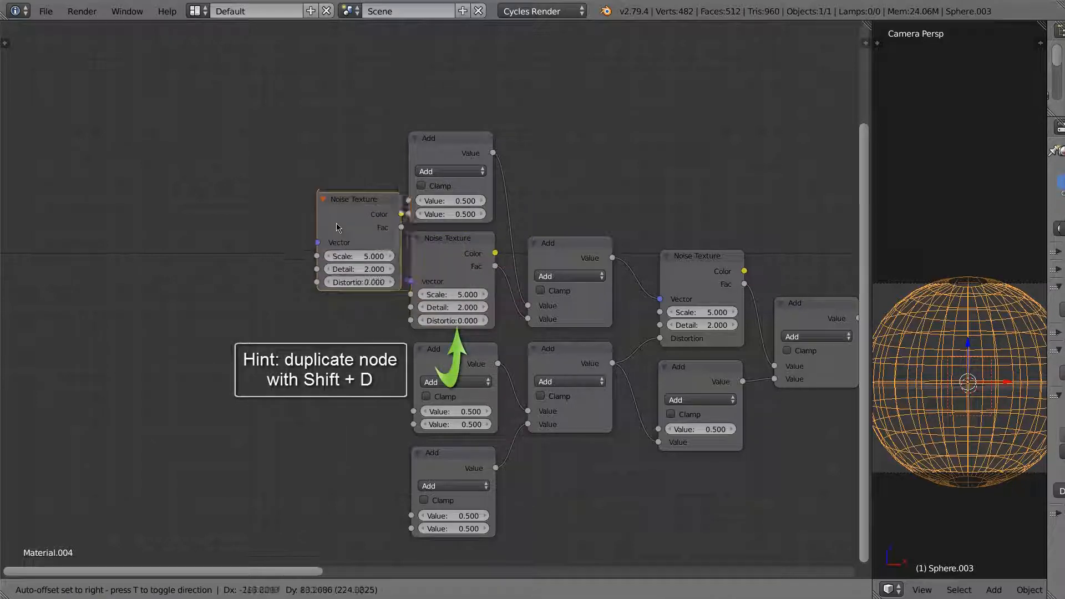
click(315, 211)
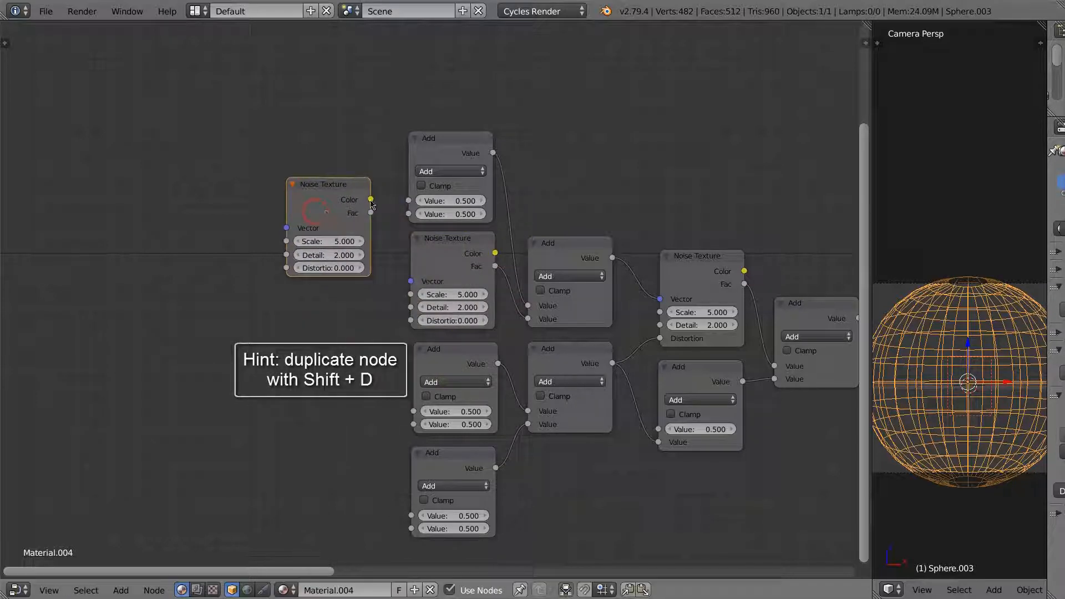
drag(371, 213, 407, 204)
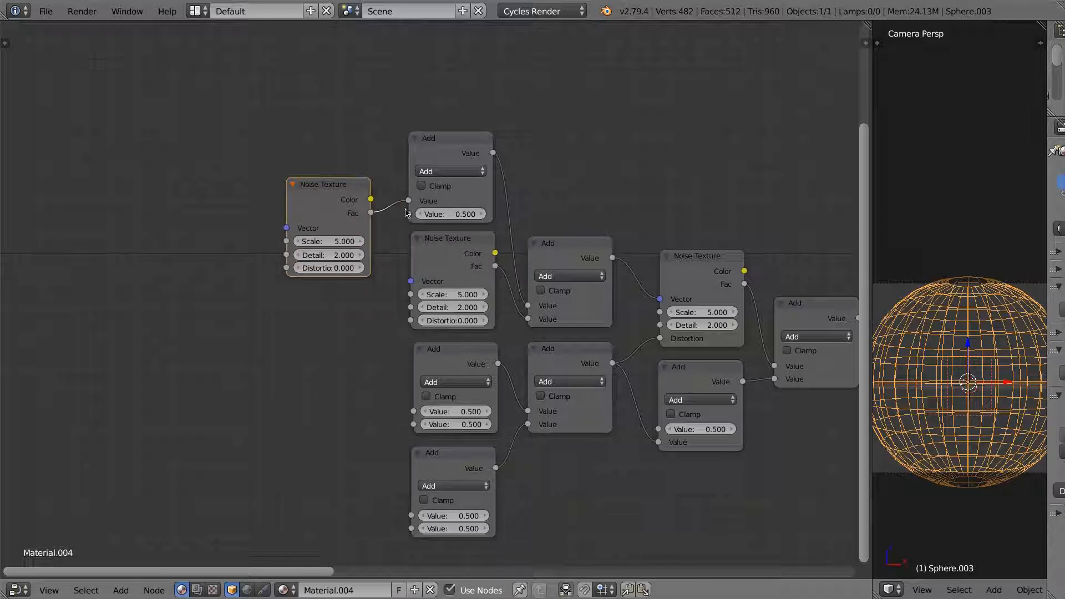
Make three copies of the Math node below the middle Noise Texture and stack them under the leftmost Noise Texture
click(447, 355)
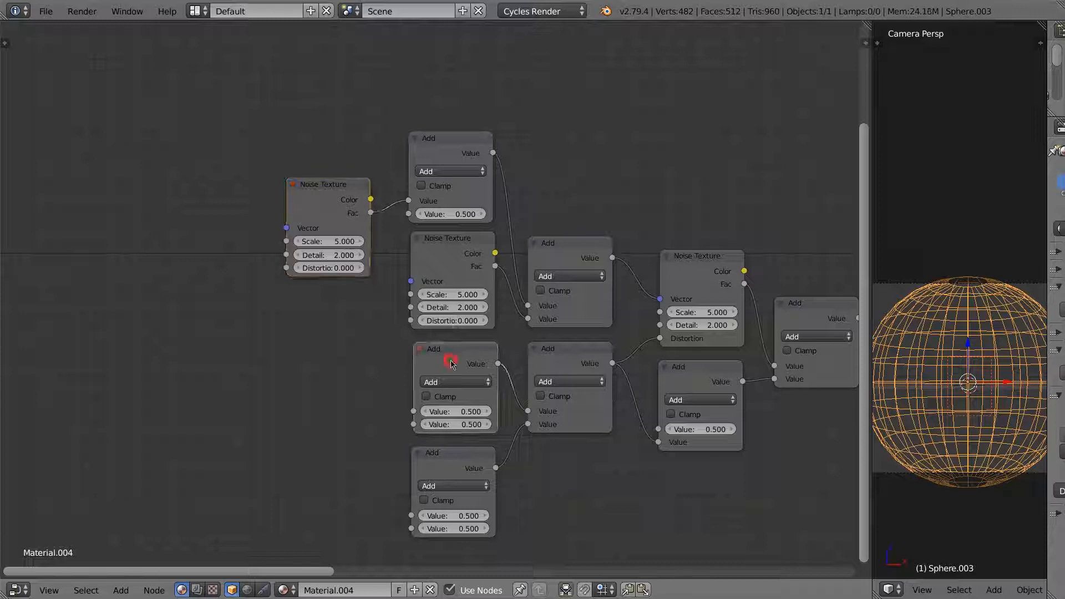
key(shift+d)
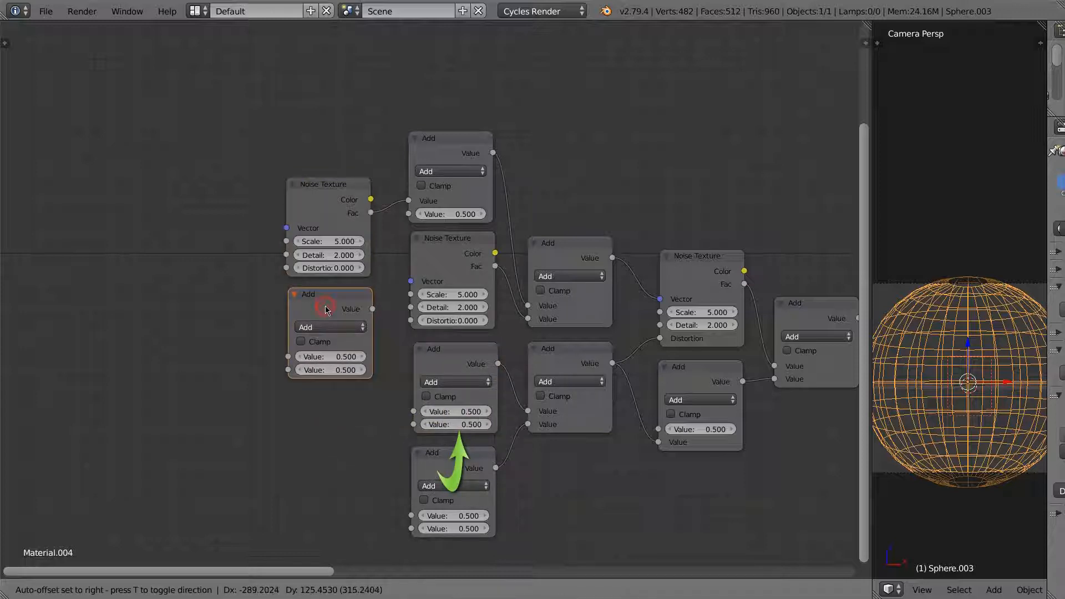
click(326, 309)
key(shift+d)
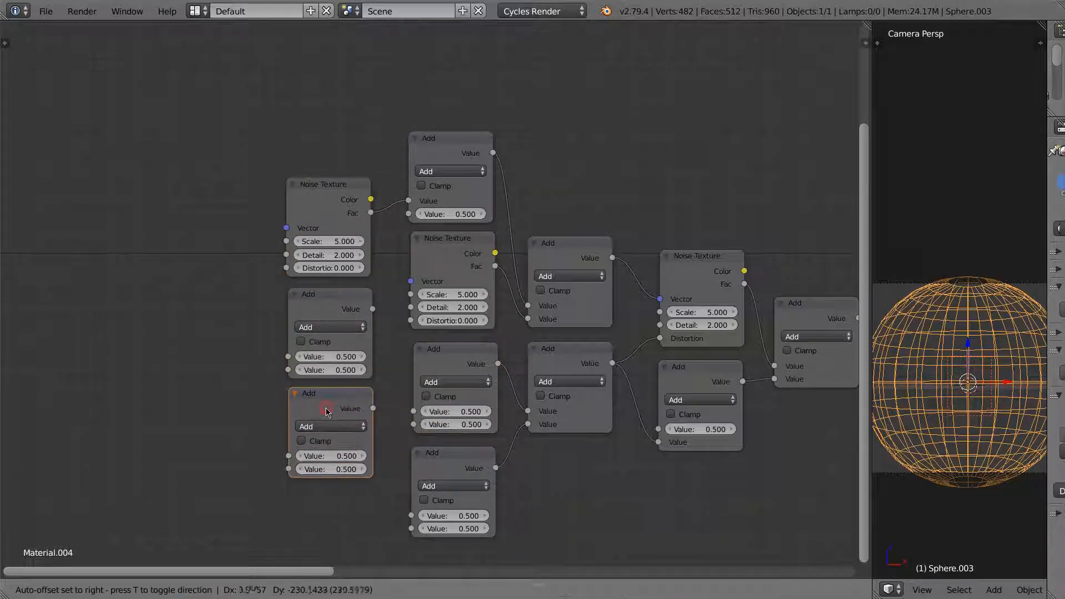
click(333, 410)
key(shift+d)
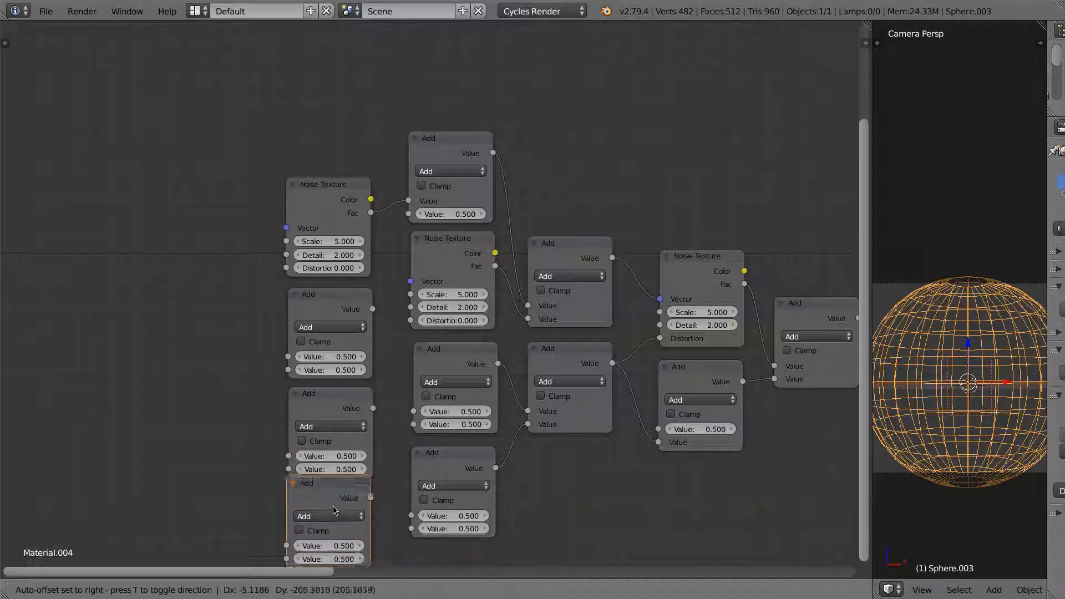
click(335, 516)
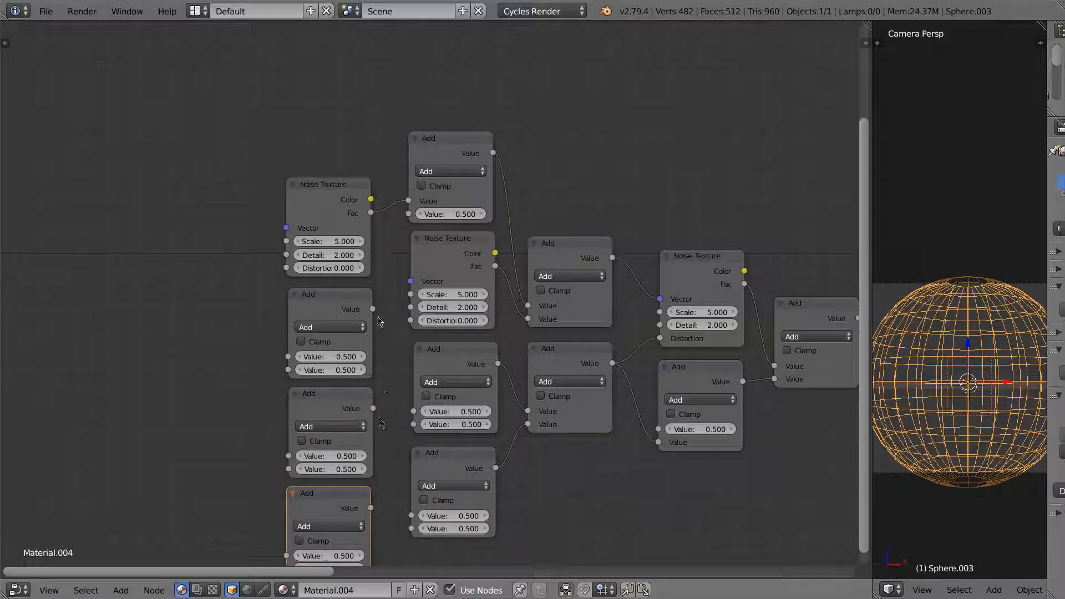
Connect the upper two stacked Math nodes to both Value inputs of the next column's upper Math node, and the lowest to the lower one's first Value
drag(373, 309, 413, 424)
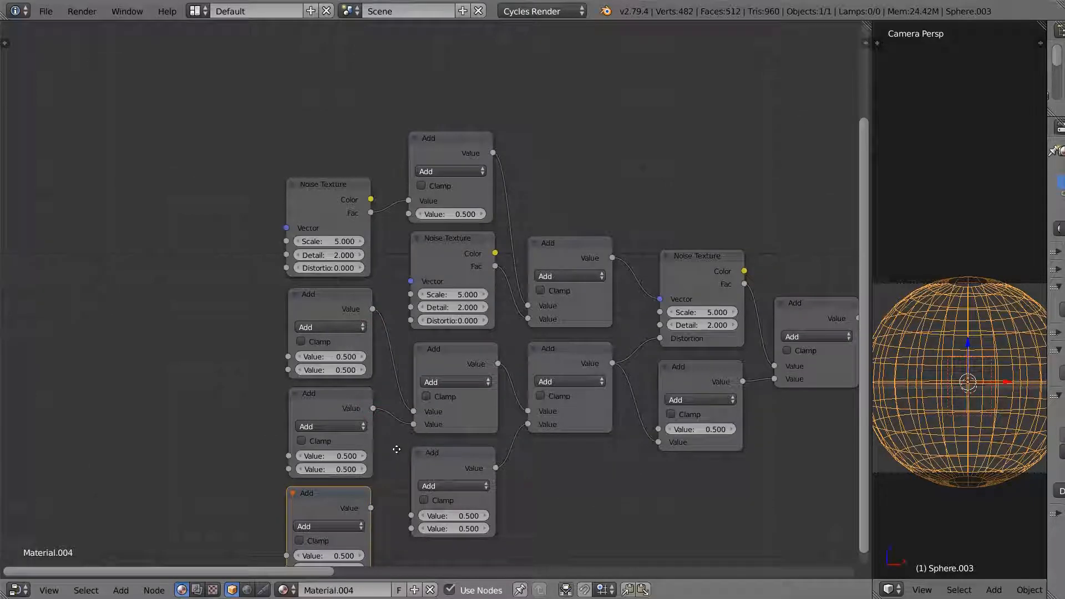
middle_drag(396, 449, 404, 390)
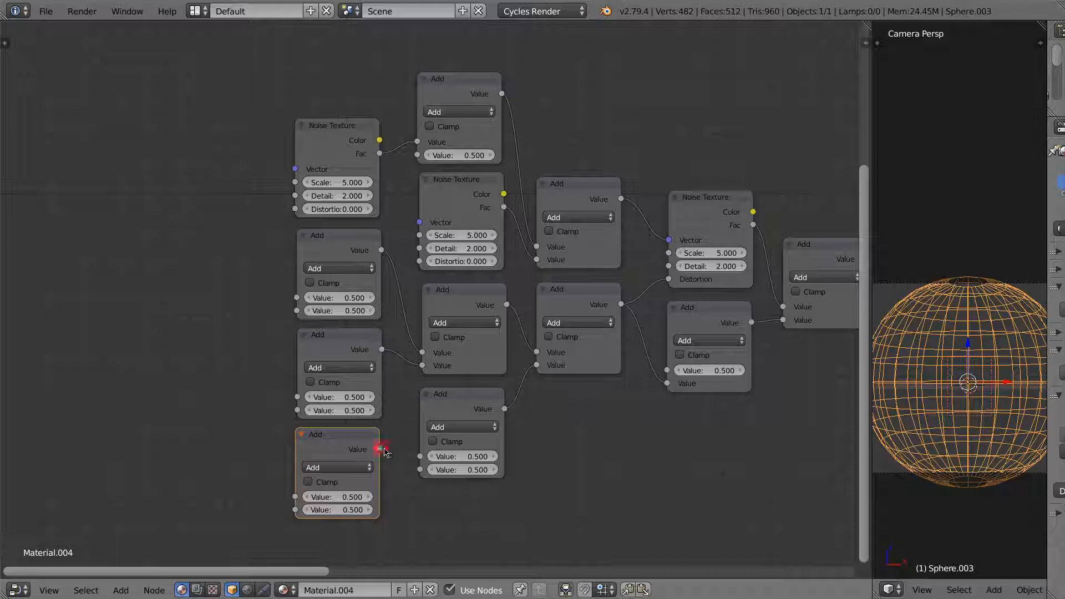
drag(381, 449, 415, 455)
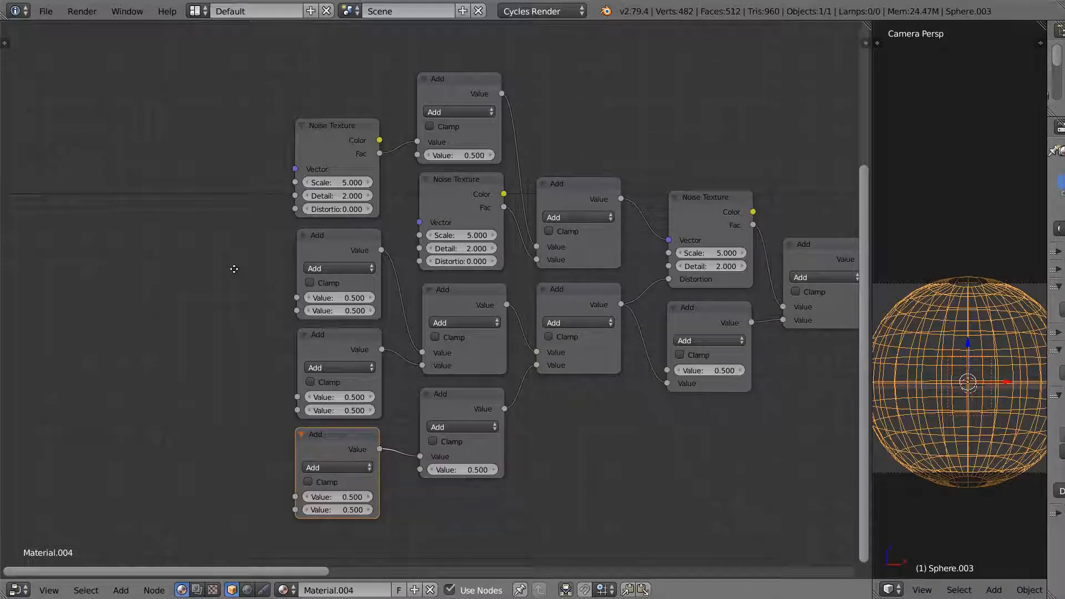
Add a Mapping node before the leftmost column of nodes, duplicate it twice and stack the three Mapping nodes vertically
middle_drag(239, 270, 428, 269)
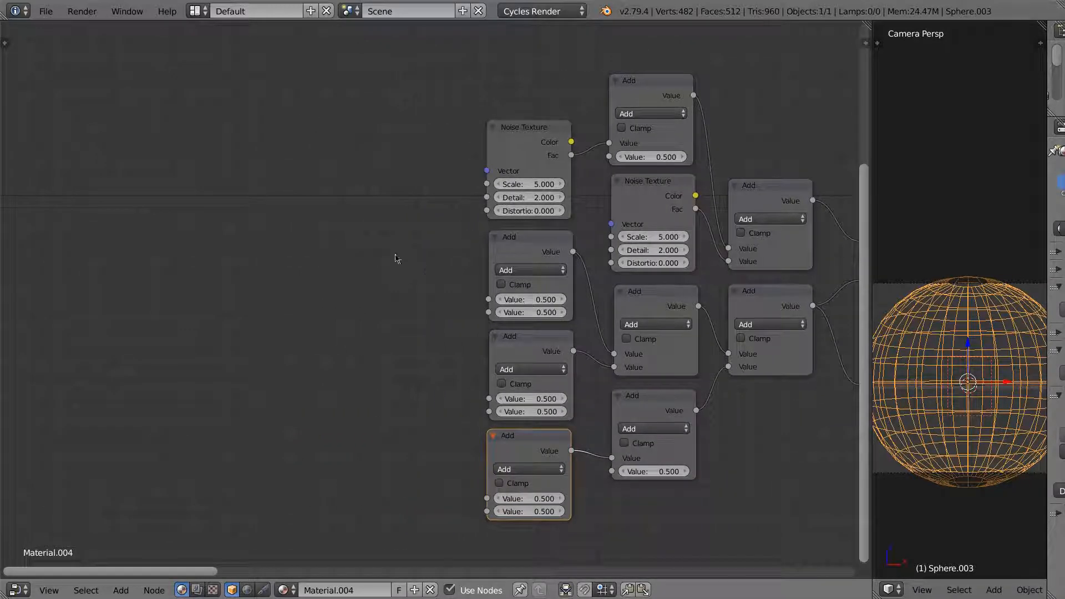
key(shift+a)
mouse_move(394, 257)
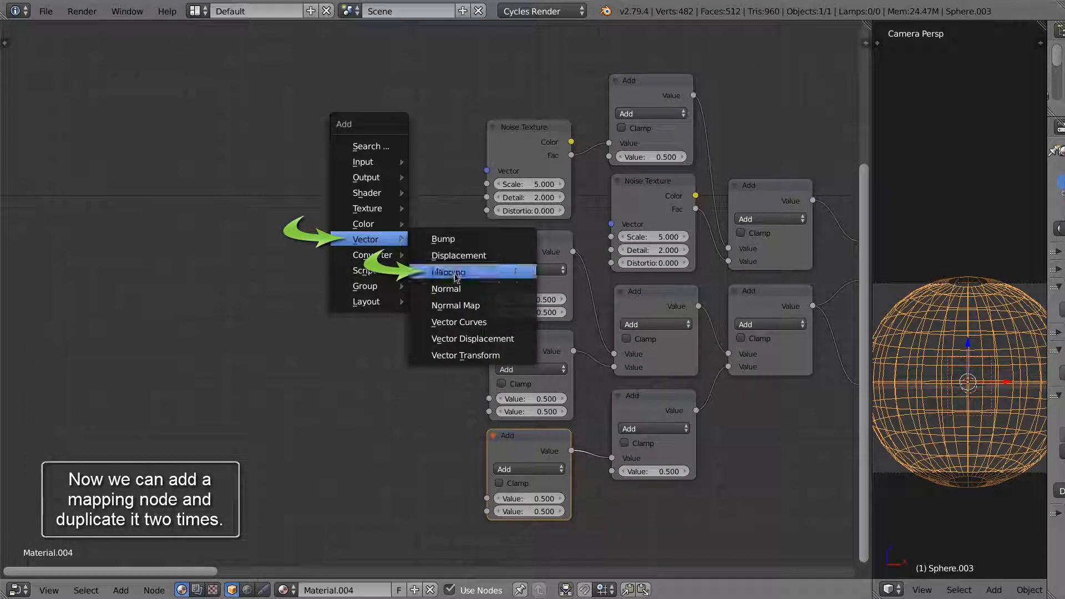
click(452, 268)
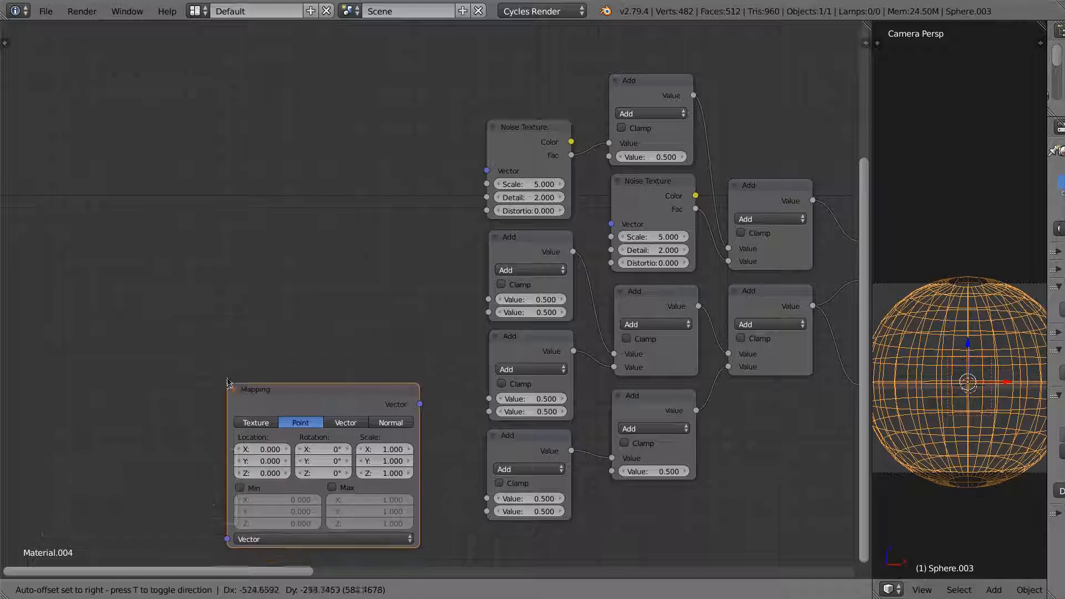
click(226, 353)
key(shift+d)
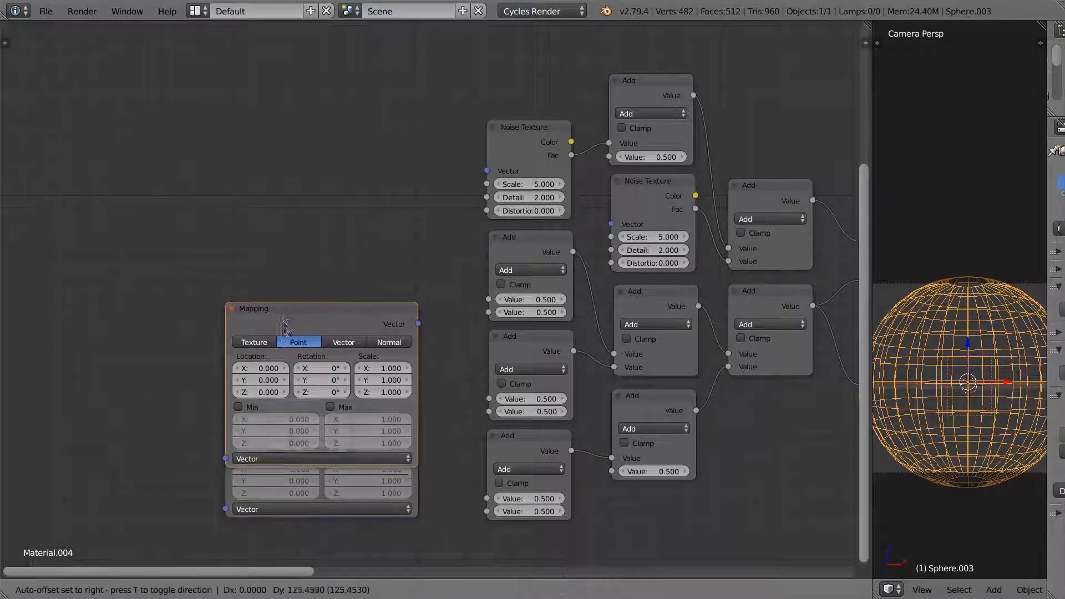
click(283, 205)
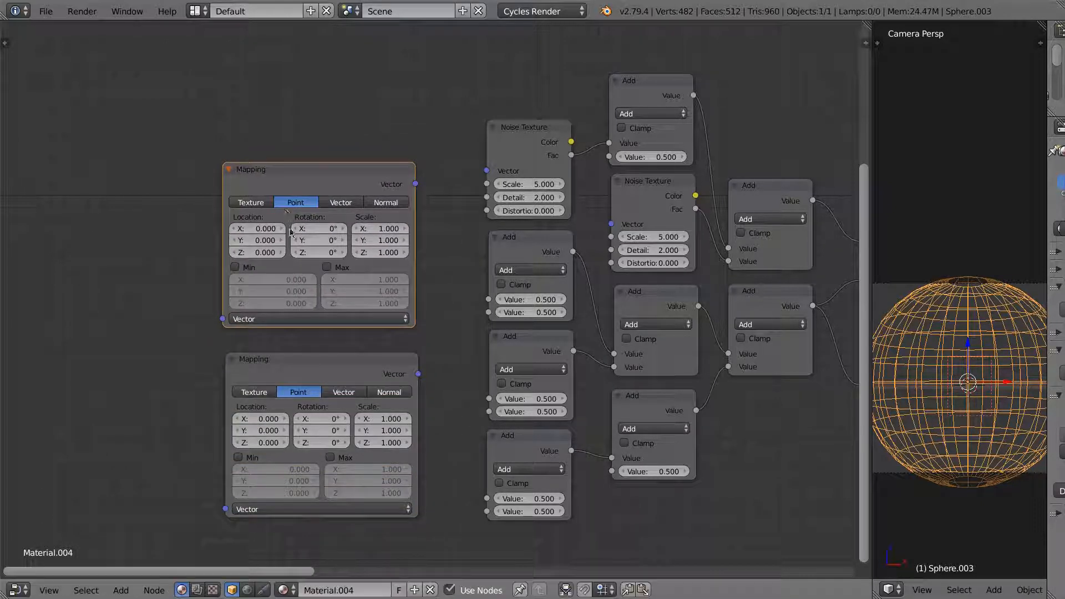
middle_drag(313, 268, 333, 372)
key(shift+d)
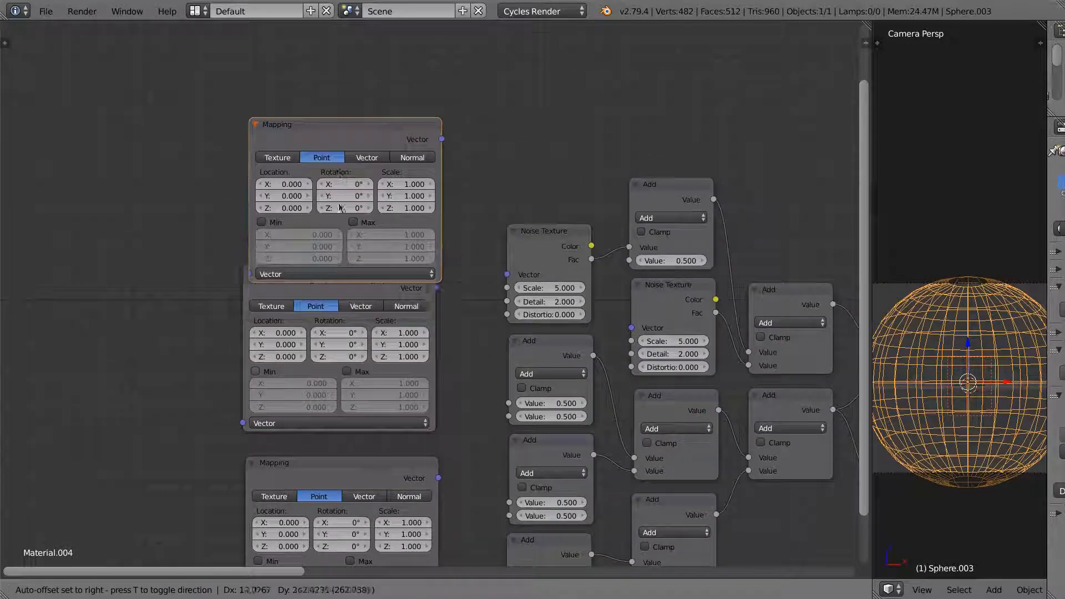
click(334, 183)
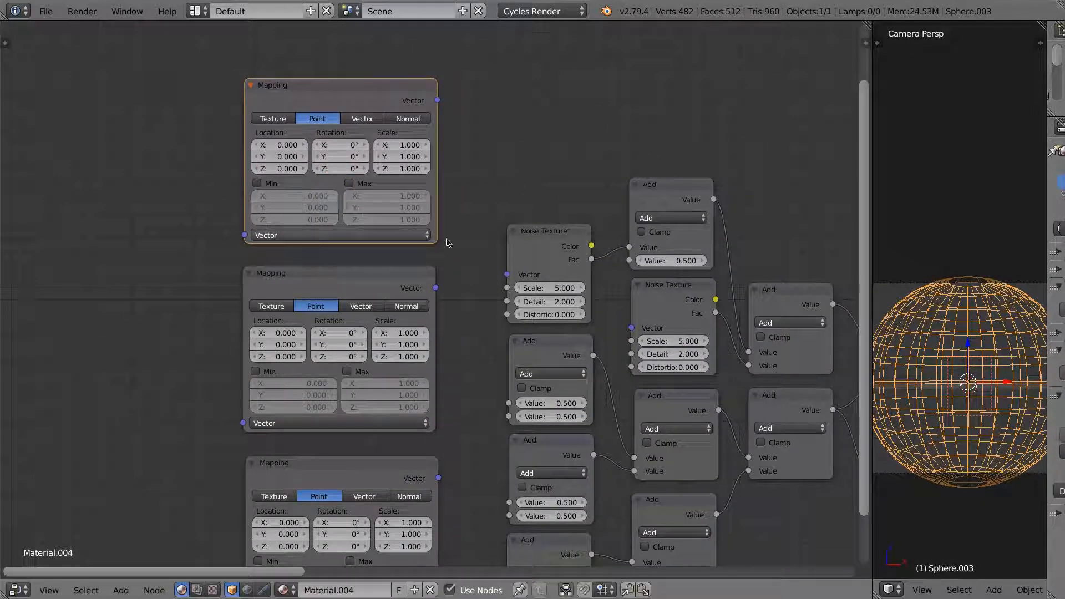
Connect the middle Mapping node to the second-column Noise Texture's Vector, and the lowest to the first-column Noise Texture's Vector and three Math nodes' first Value
middle_drag(466, 297, 246, 270)
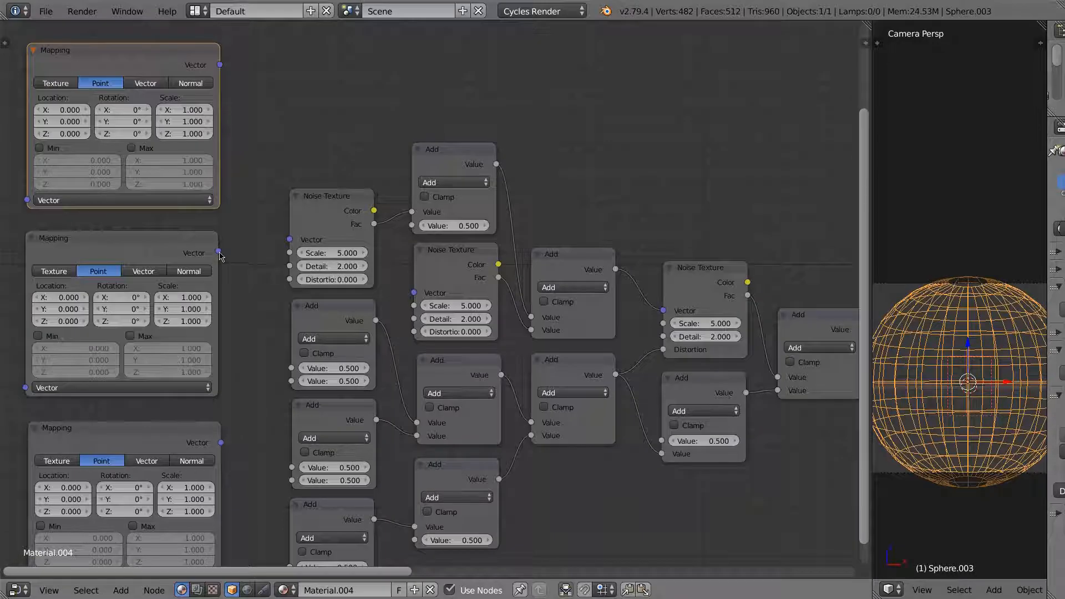
drag(225, 254, 414, 293)
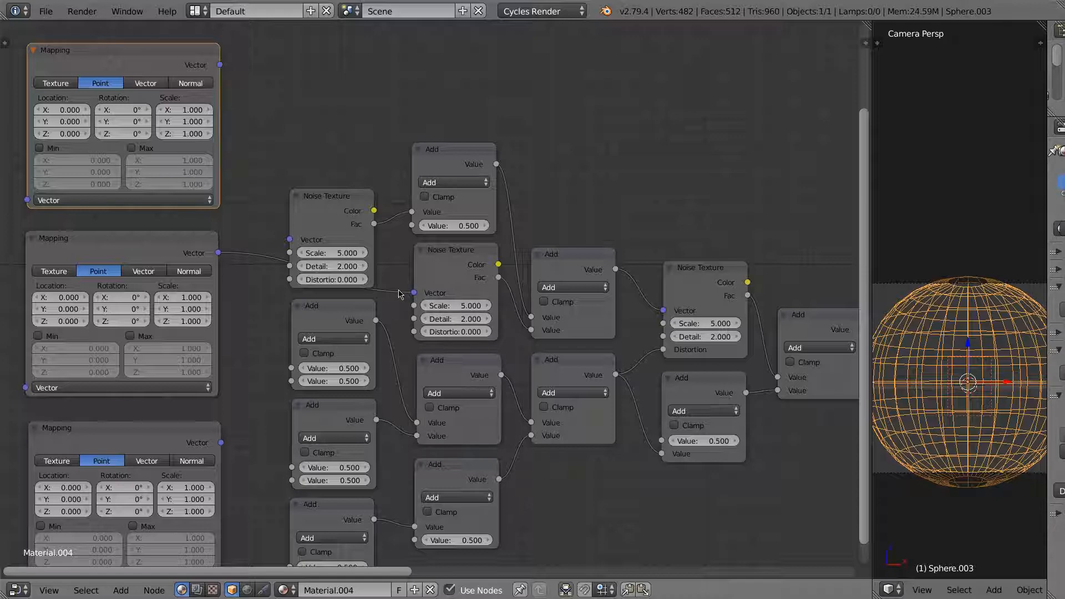
middle_drag(398, 302, 404, 246)
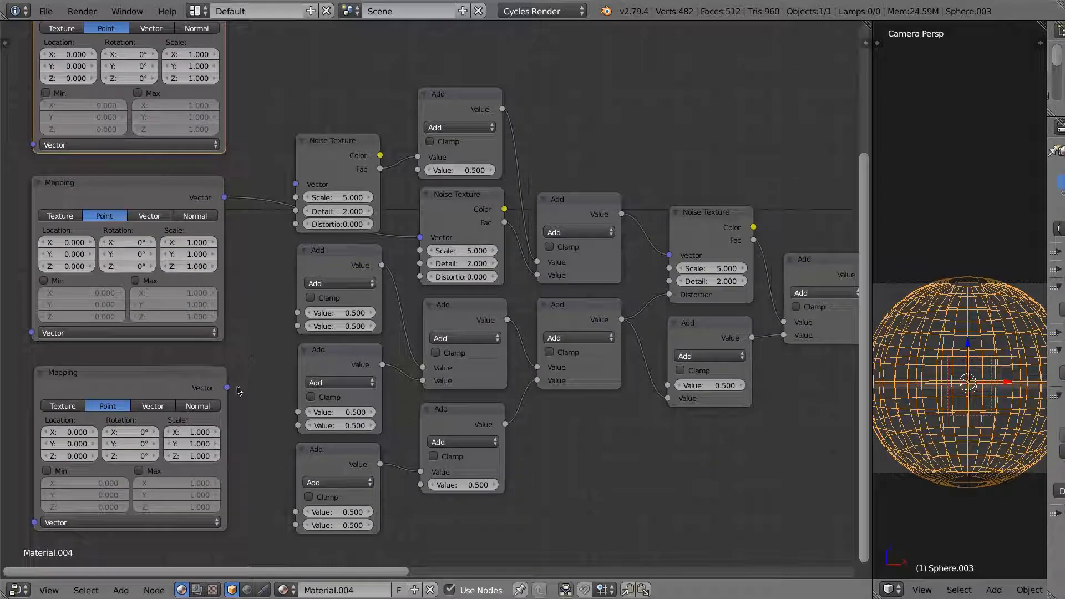
drag(227, 390, 296, 184)
drag(227, 388, 296, 314)
drag(227, 388, 298, 412)
middle_drag(266, 398, 288, 295)
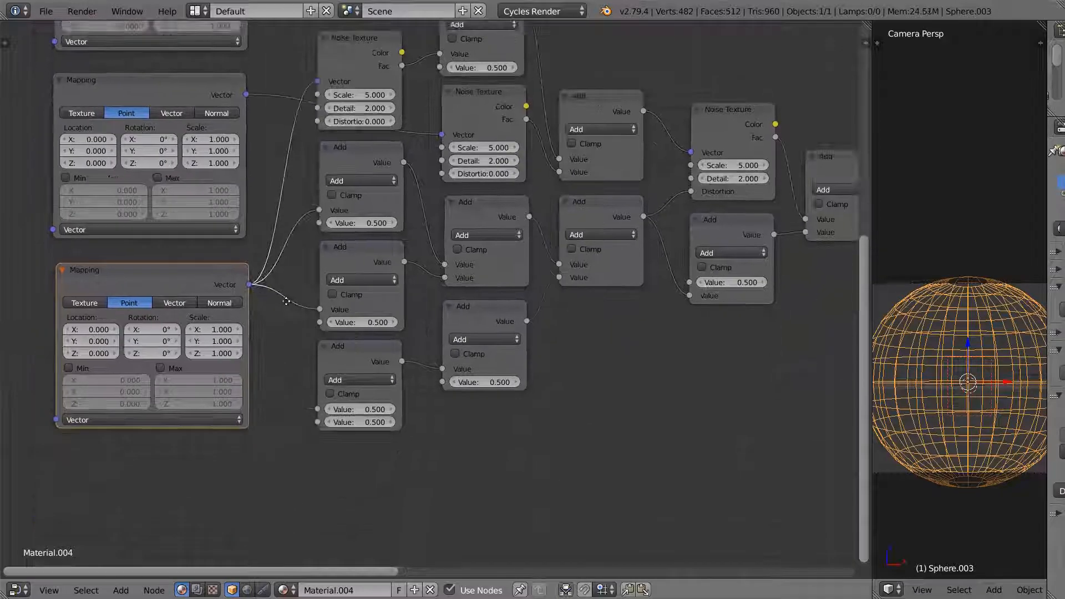
drag(248, 284, 314, 405)
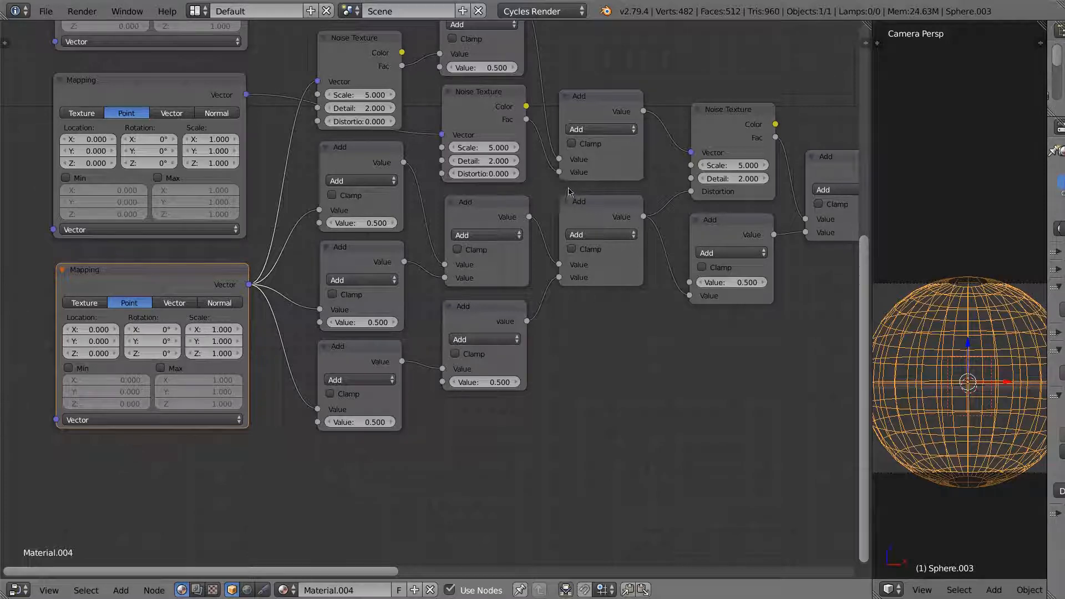
Connect the topmost Mapping node's Vector output to the Gradient Texture's Vector input
middle_drag(568, 194, 398, 370)
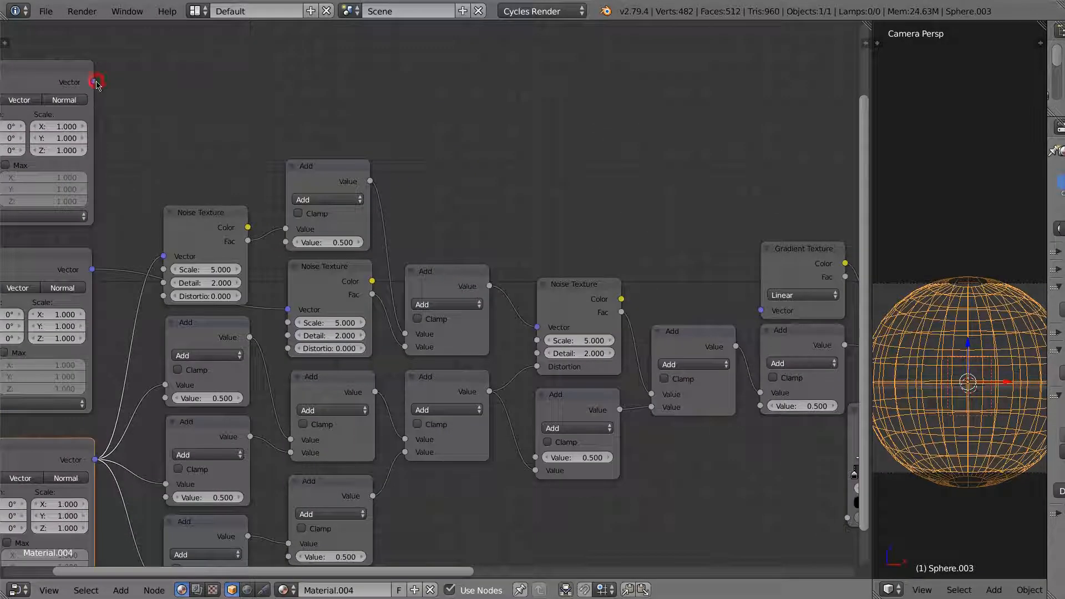
drag(94, 83, 761, 311)
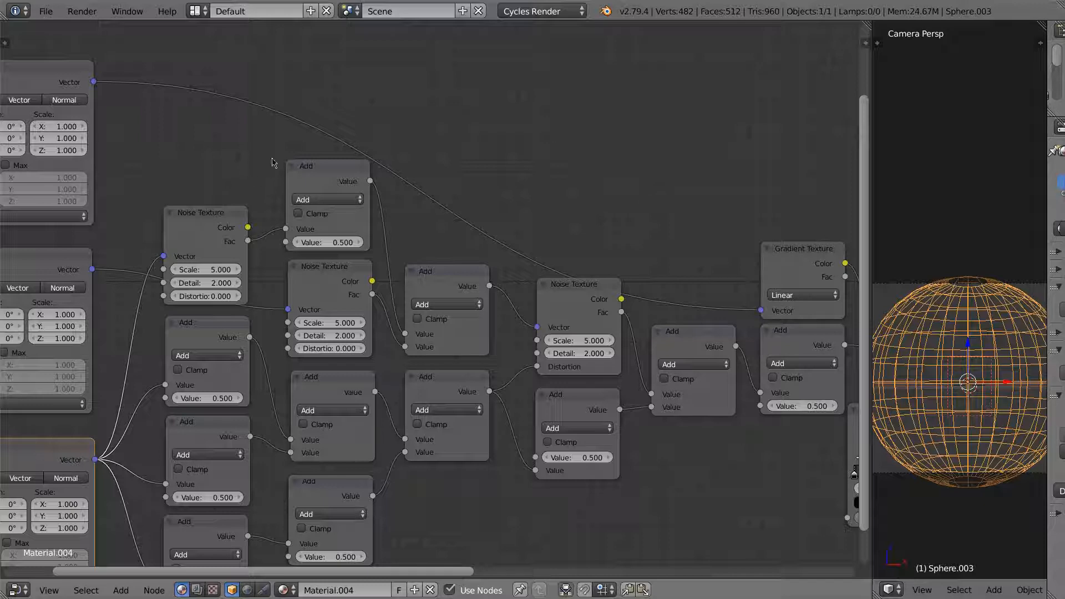
Add a Texture Coordinate node and place it before the three Mapping nodes
middle_drag(698, 214, 770, 209)
middle_drag(293, 306, 786, 270)
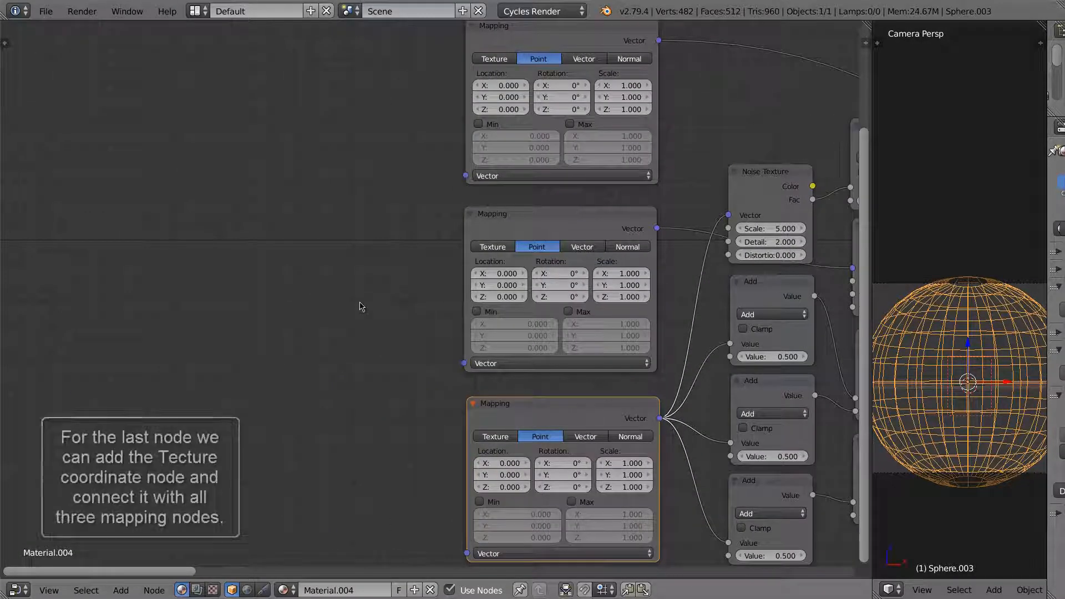
key(shift+a)
mouse_move(332, 225)
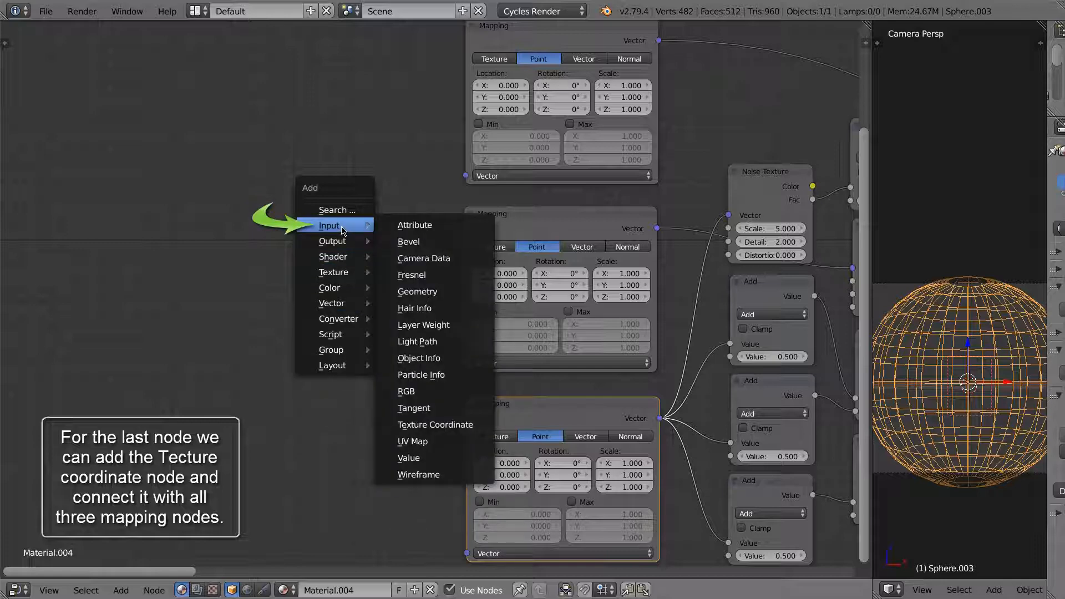
click(426, 425)
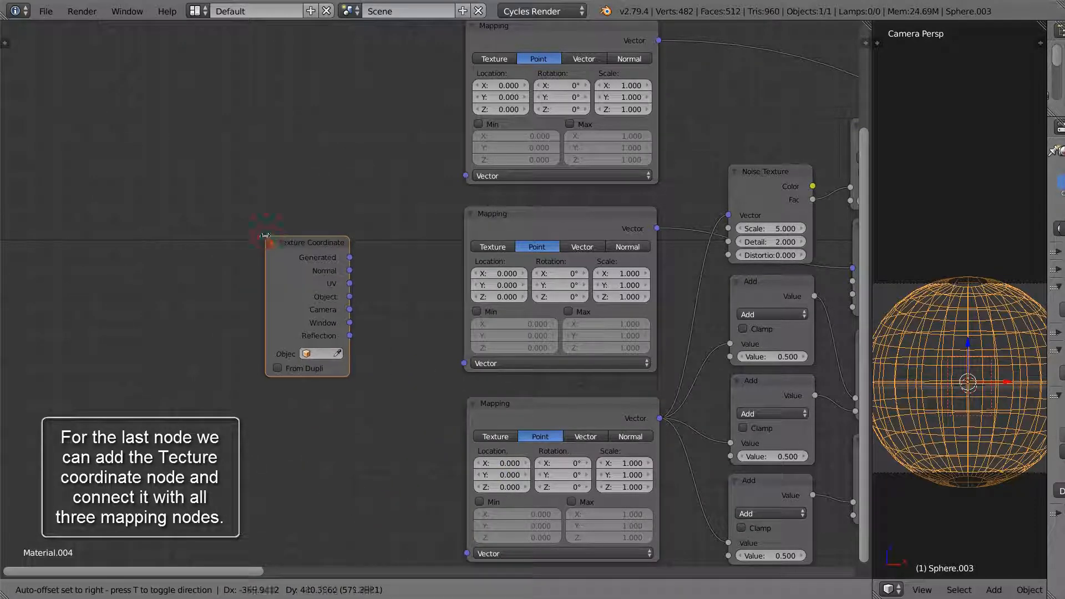
click(268, 241)
middle_drag(397, 304, 318, 310)
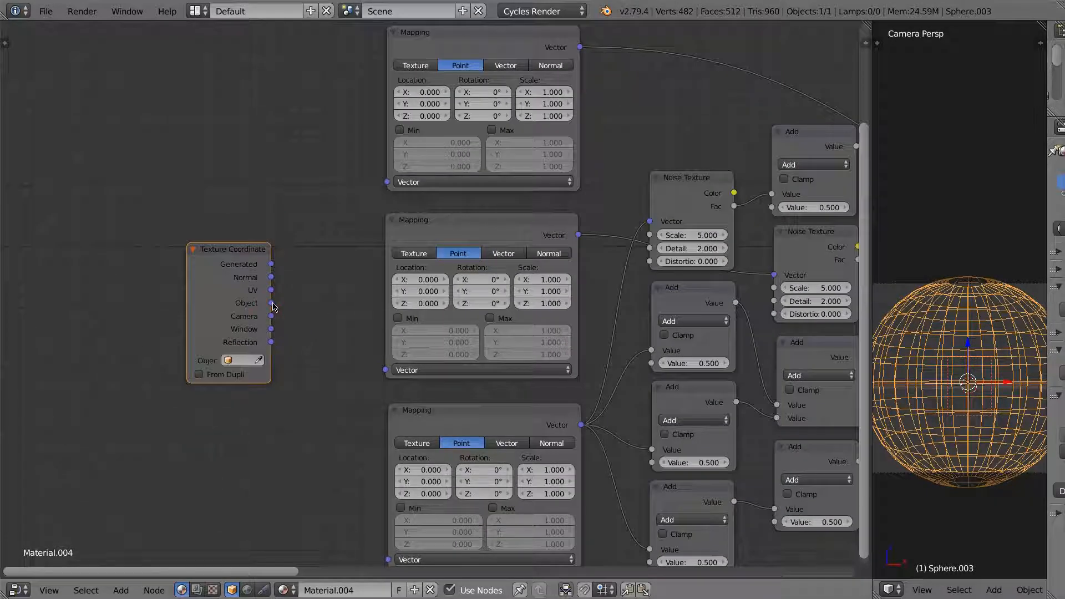
Connect the Texture Coordinate node's Object output to the Vector inputs of all three Mapping nodes
drag(271, 303, 379, 370)
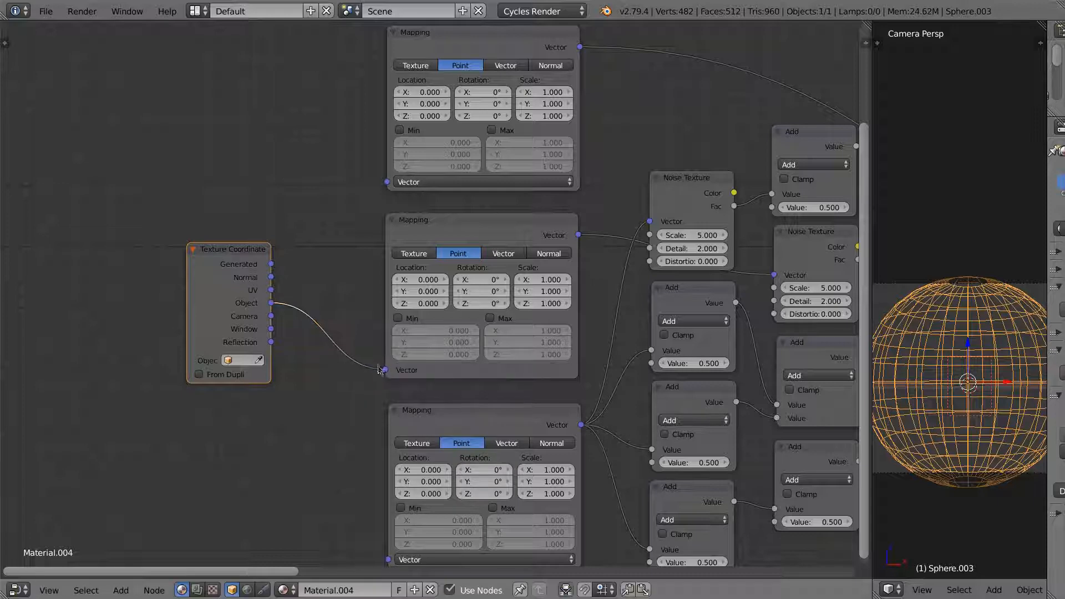
drag(272, 303, 387, 182)
middle_drag(326, 352, 315, 282)
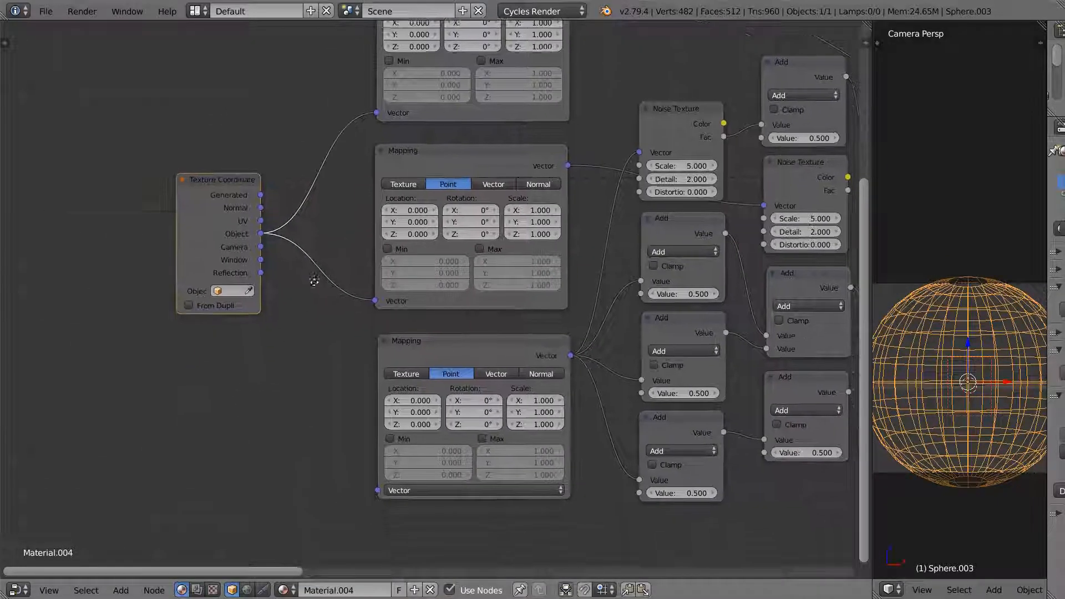
drag(277, 249, 379, 490)
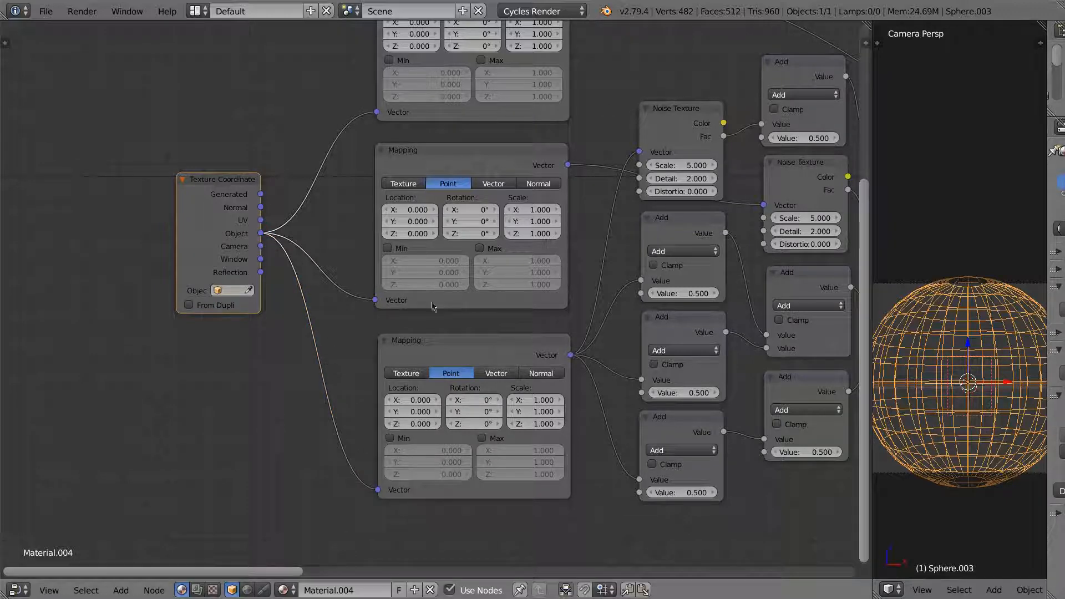
Review the finished node network from the Texture Coordinate and Mapping nodes through to the Material Output
middle_drag(599, 194, 587, 262)
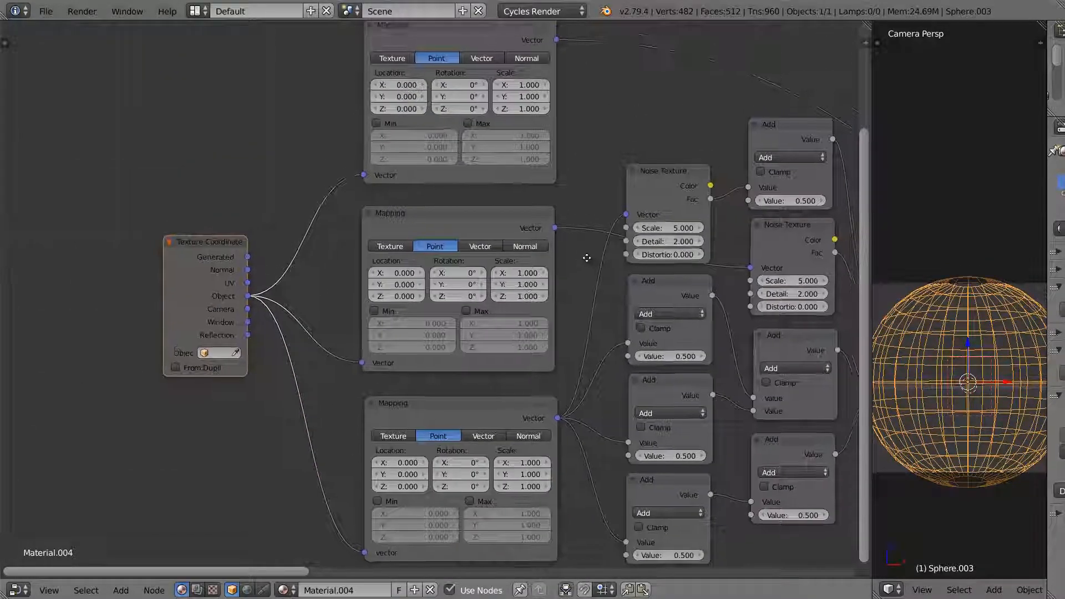
scroll(586, 262, down, 1)
scroll(592, 273, up, 1)
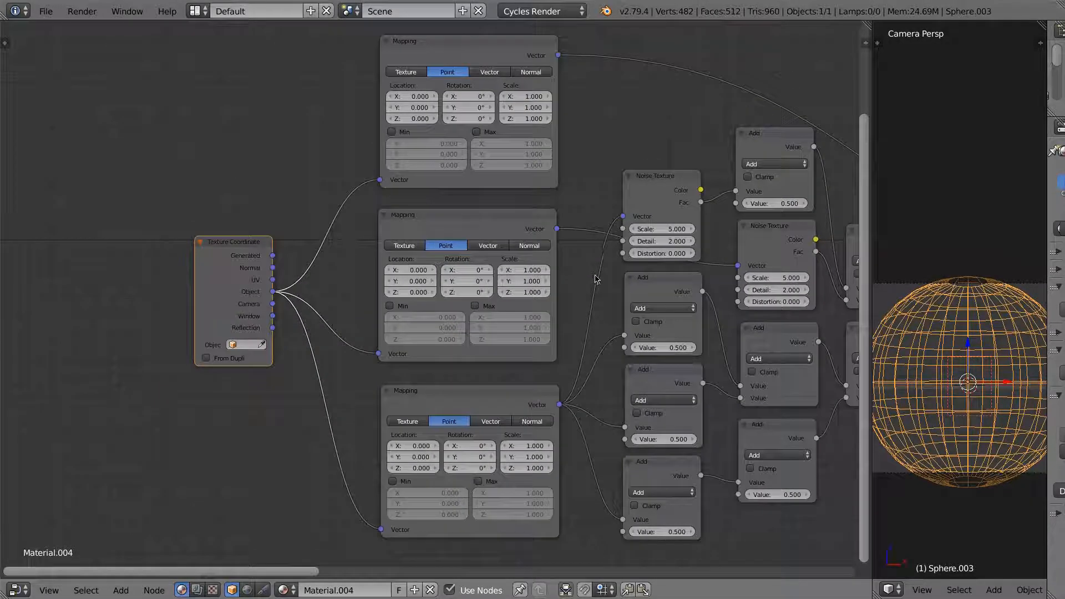
middle_drag(585, 272, 465, 271)
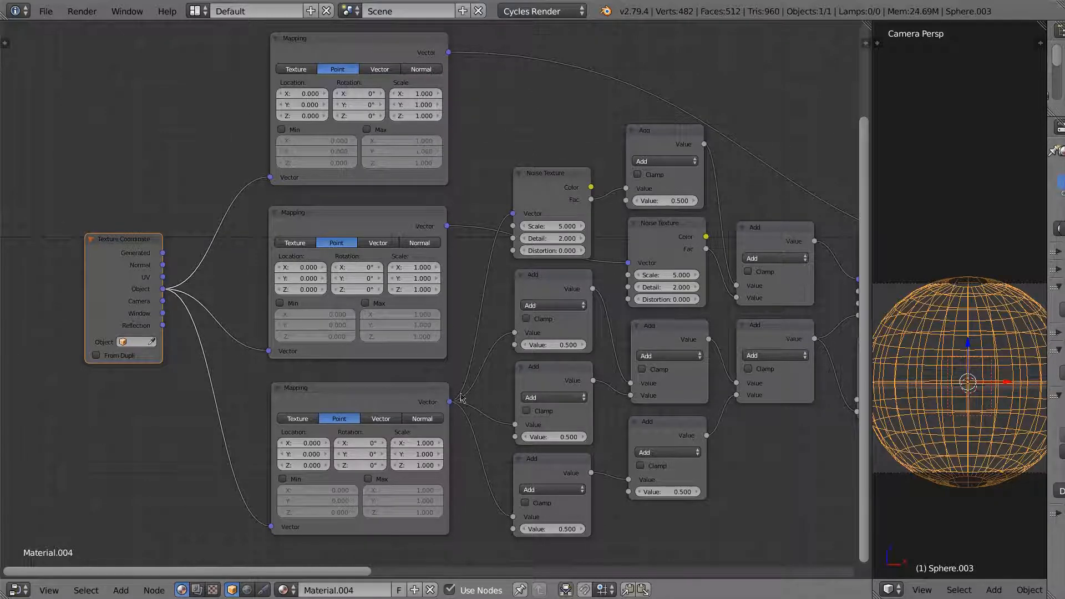
middle_drag(461, 397, 123, 362)
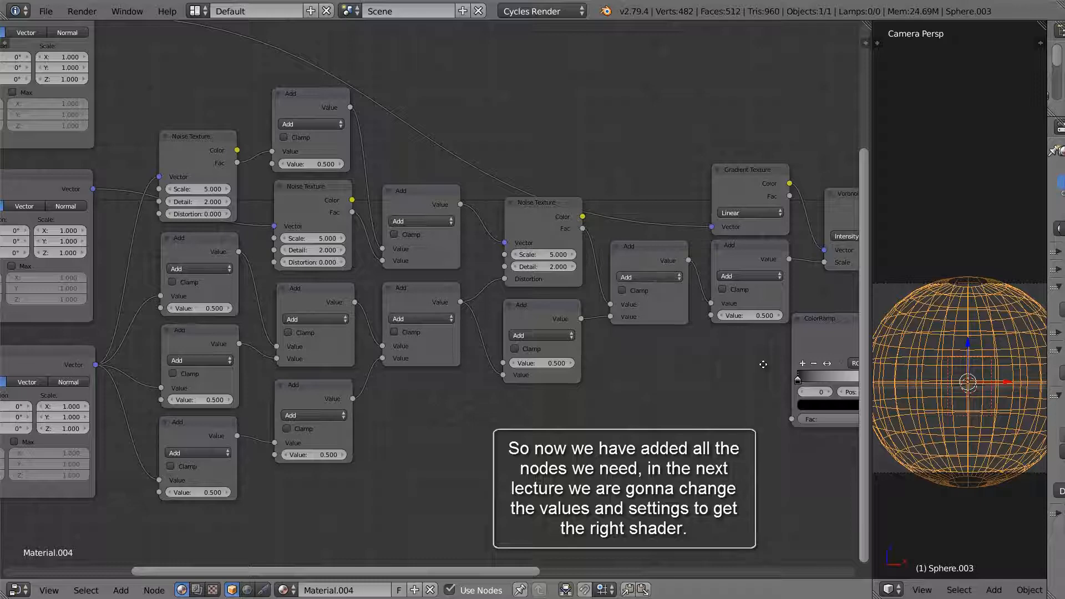
middle_drag(707, 364, 203, 487)
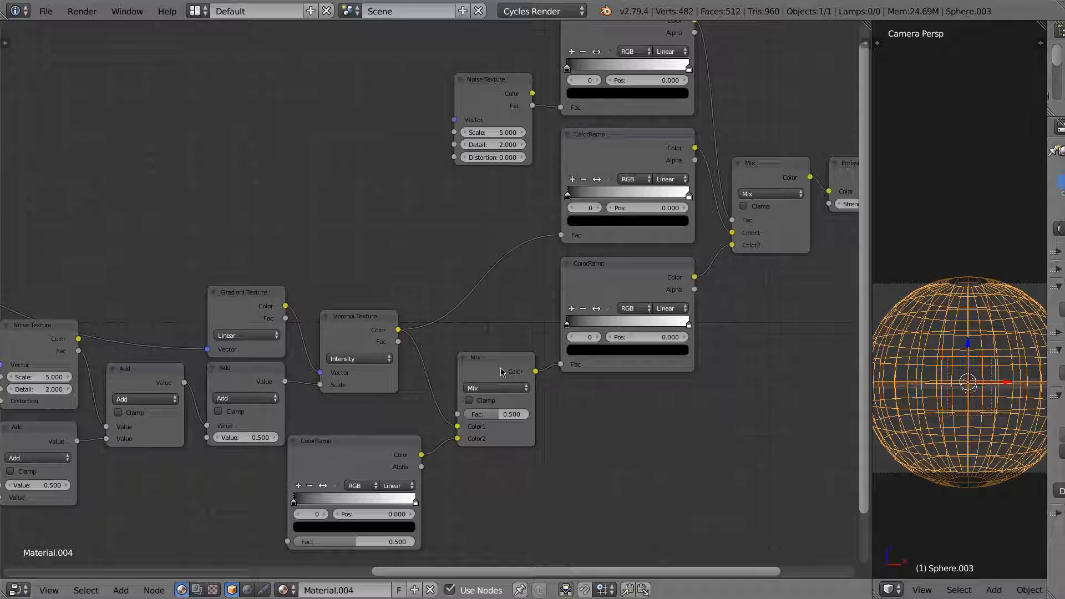
middle_drag(667, 288, 528, 440)
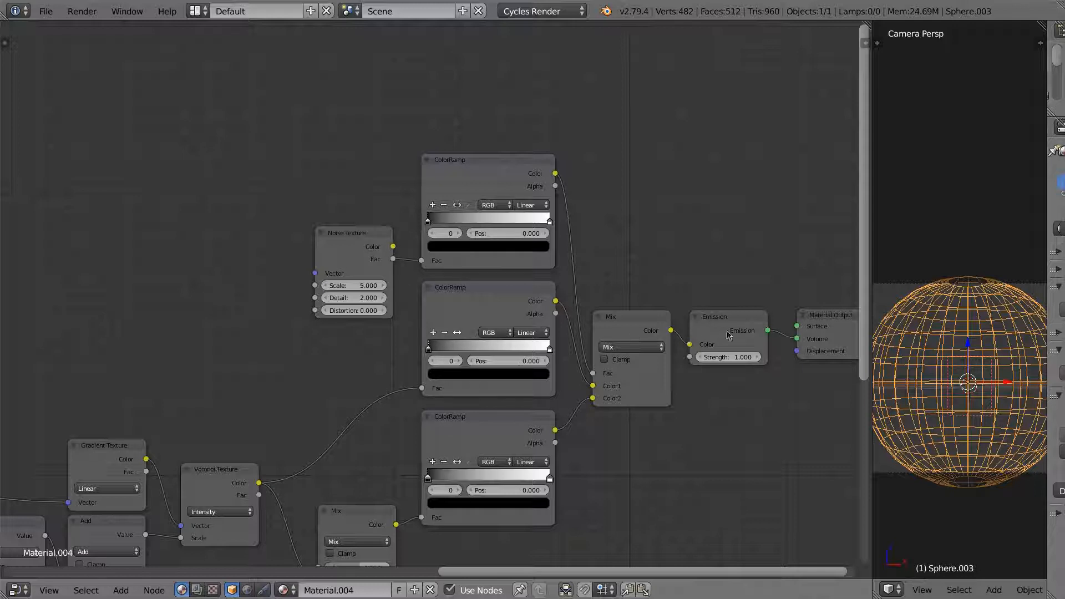
middle_drag(701, 331, 489, 334)
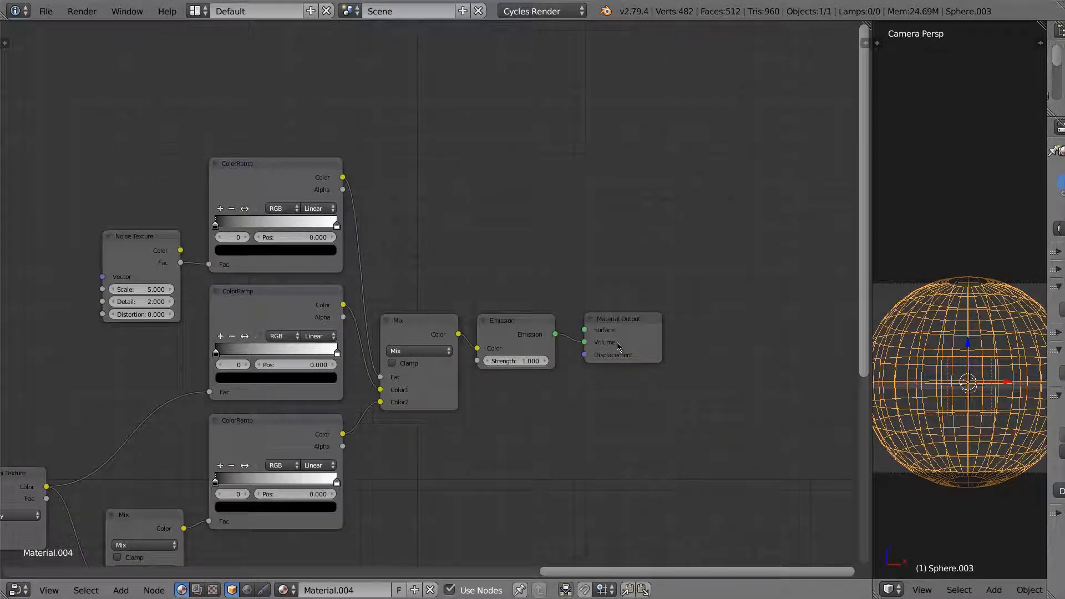
scroll(594, 337, down, 4)
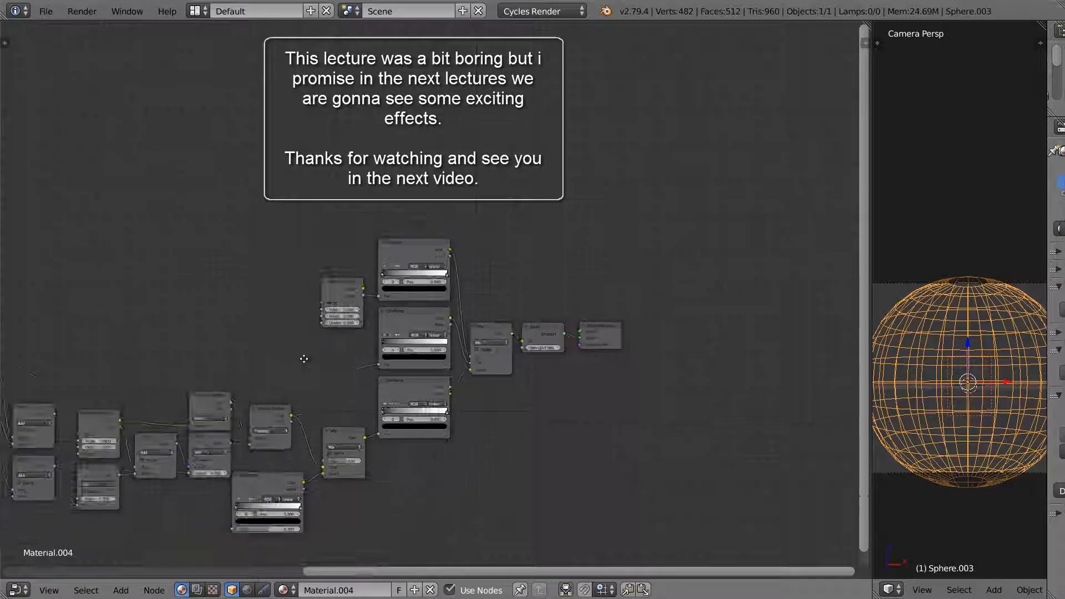
middle_drag(324, 353, 510, 300)
scroll(503, 308, down, 2)
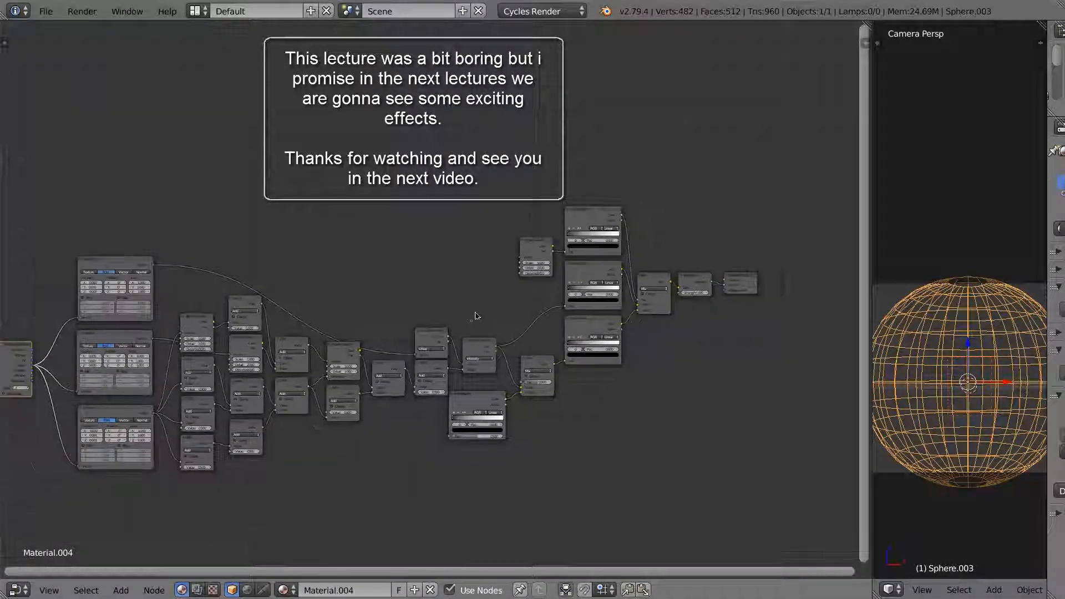
middle_drag(422, 307, 509, 307)
scroll(508, 311, up, 1)
scroll(509, 312, up, 1)
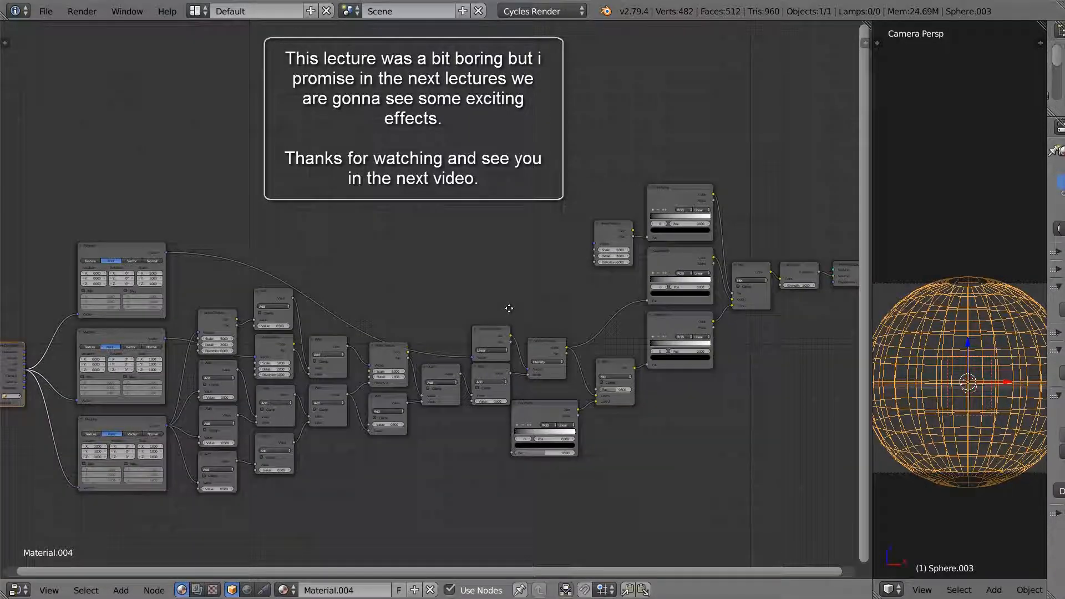